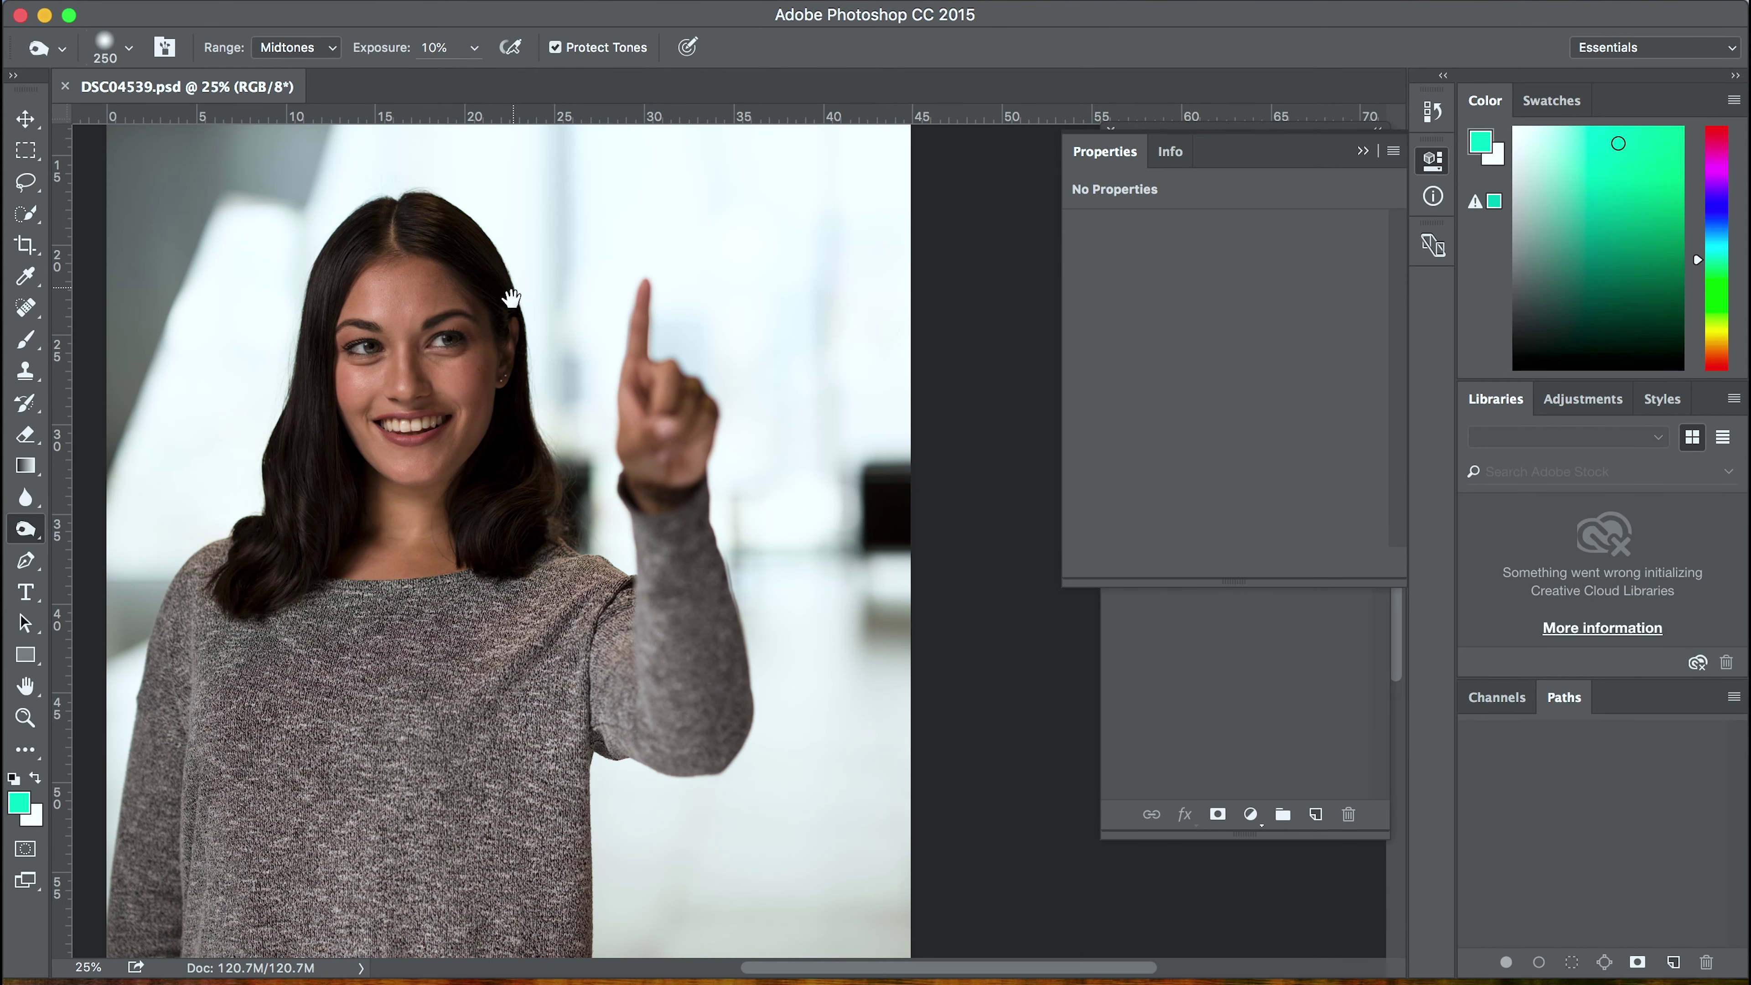
pyautogui.scroll(5, 497, 304)
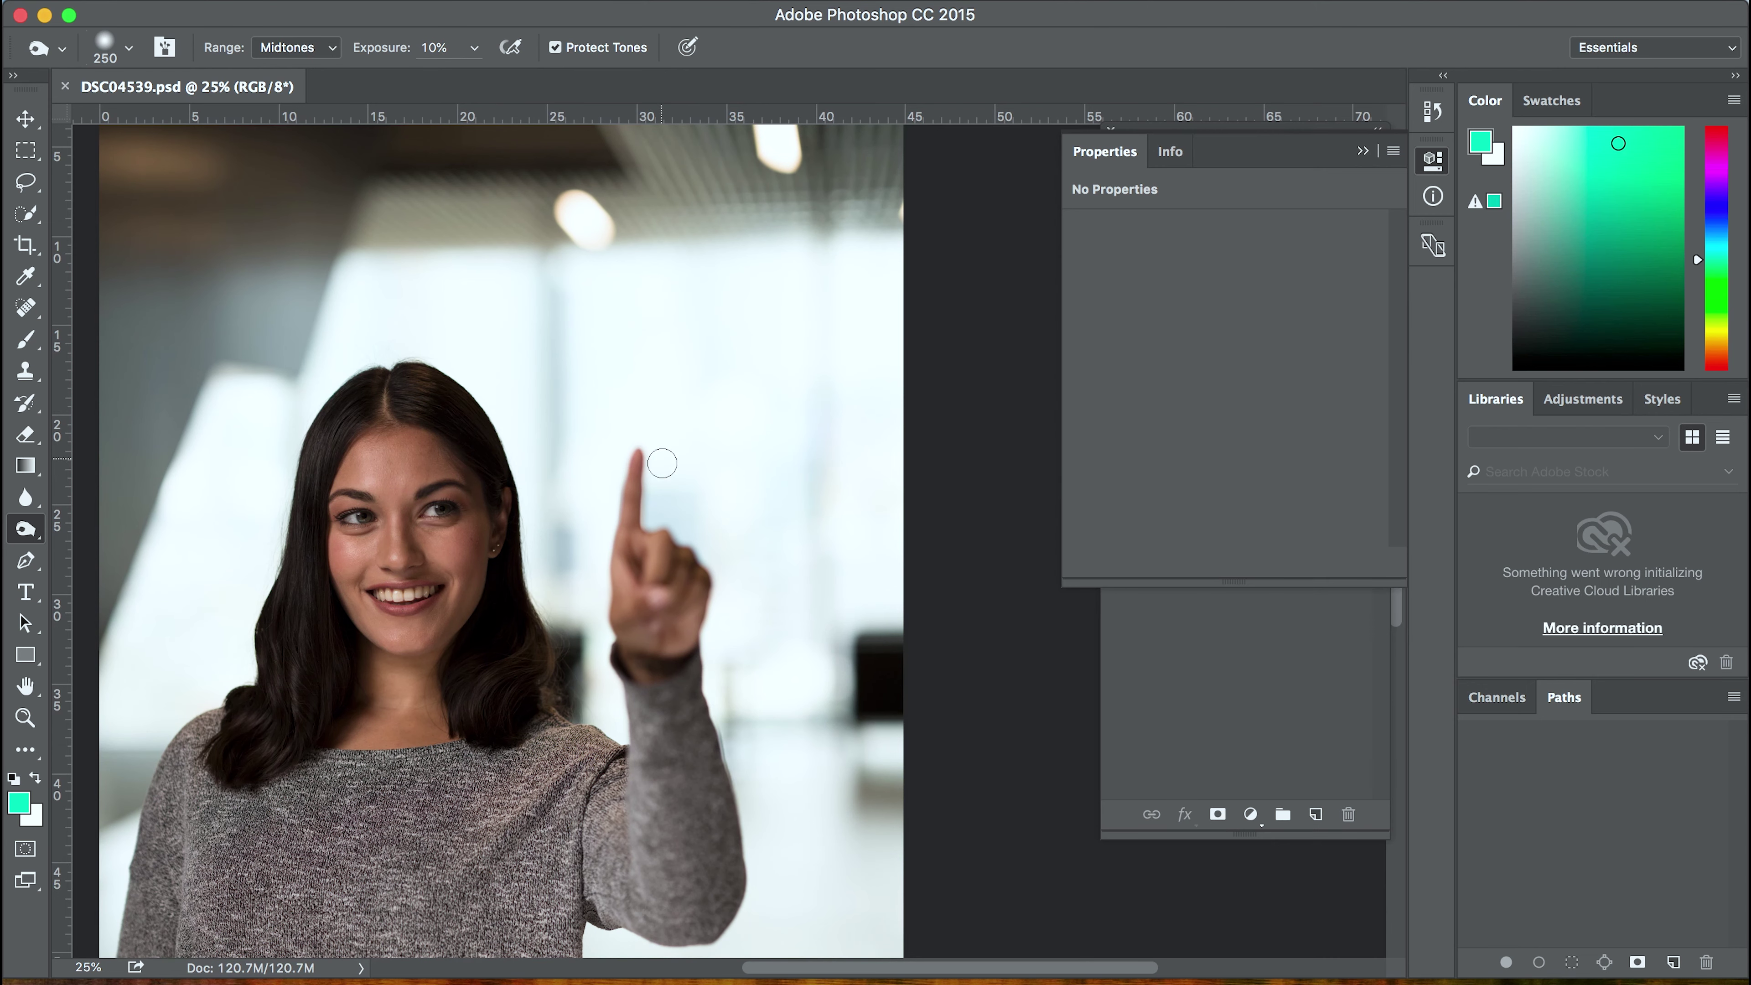
pyautogui.moveTo(539, 528); pyautogui.dragTo(535, 392)
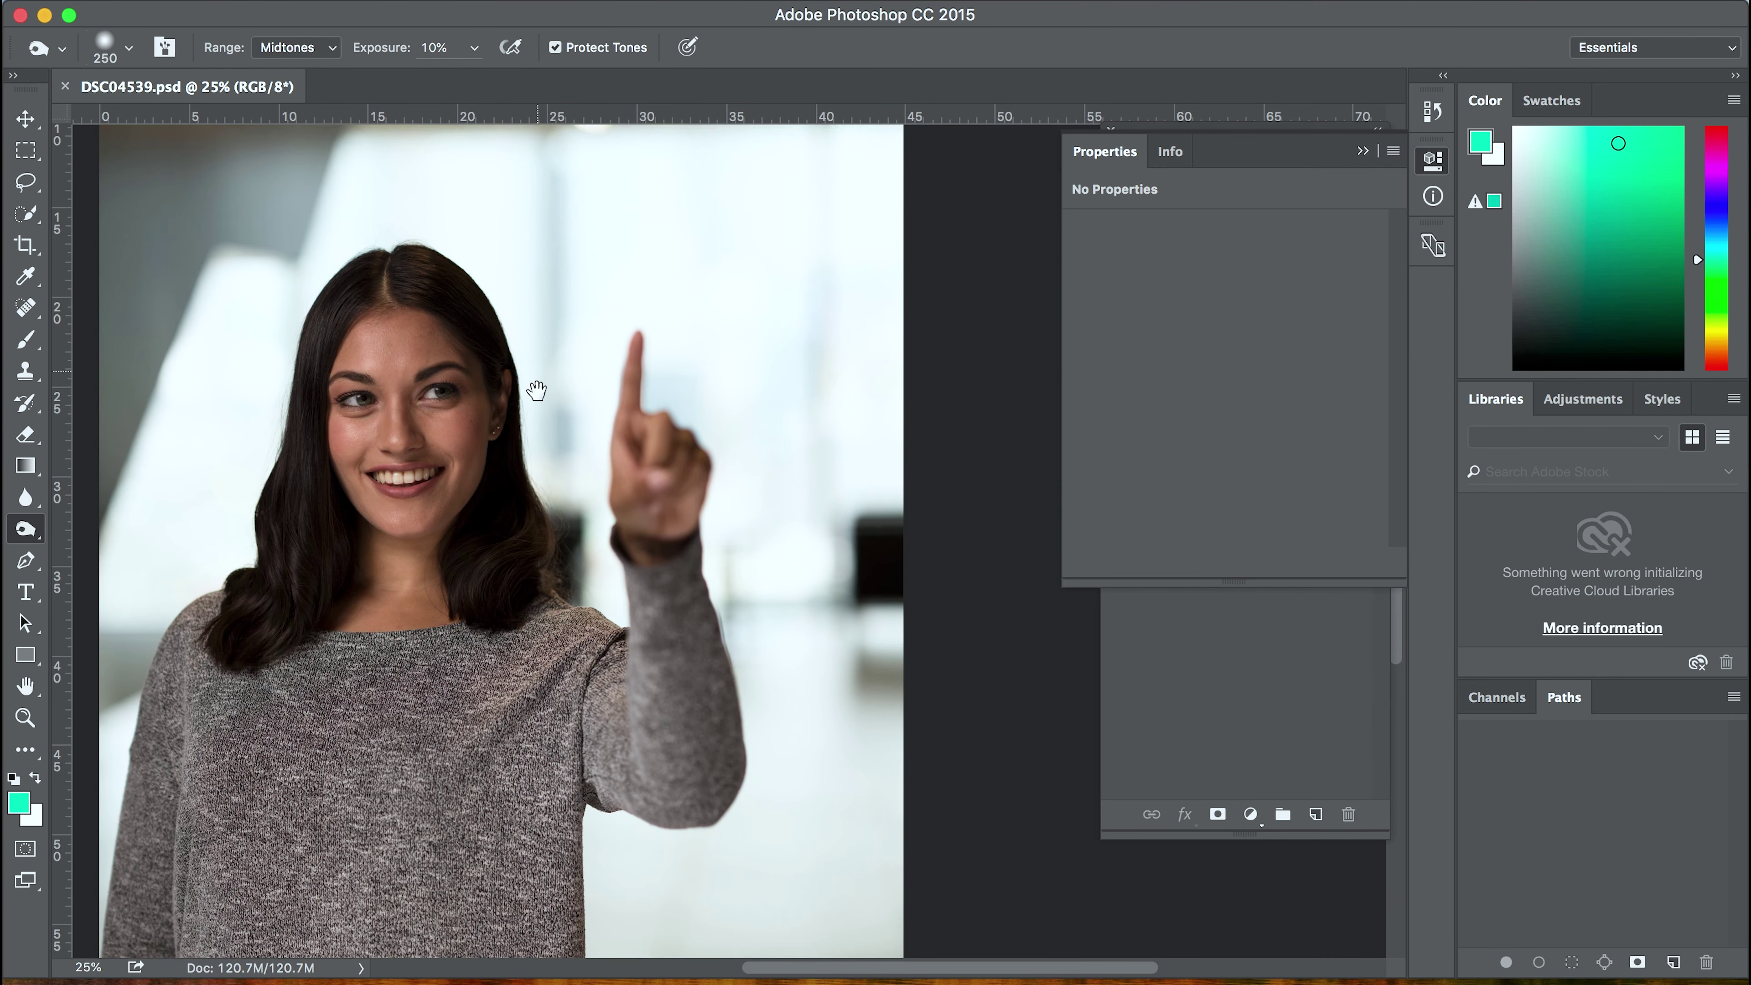
pyautogui.moveTo(508, 548); pyautogui.dragTo(523, 479)
pyautogui.scroll(3, 492, 520)
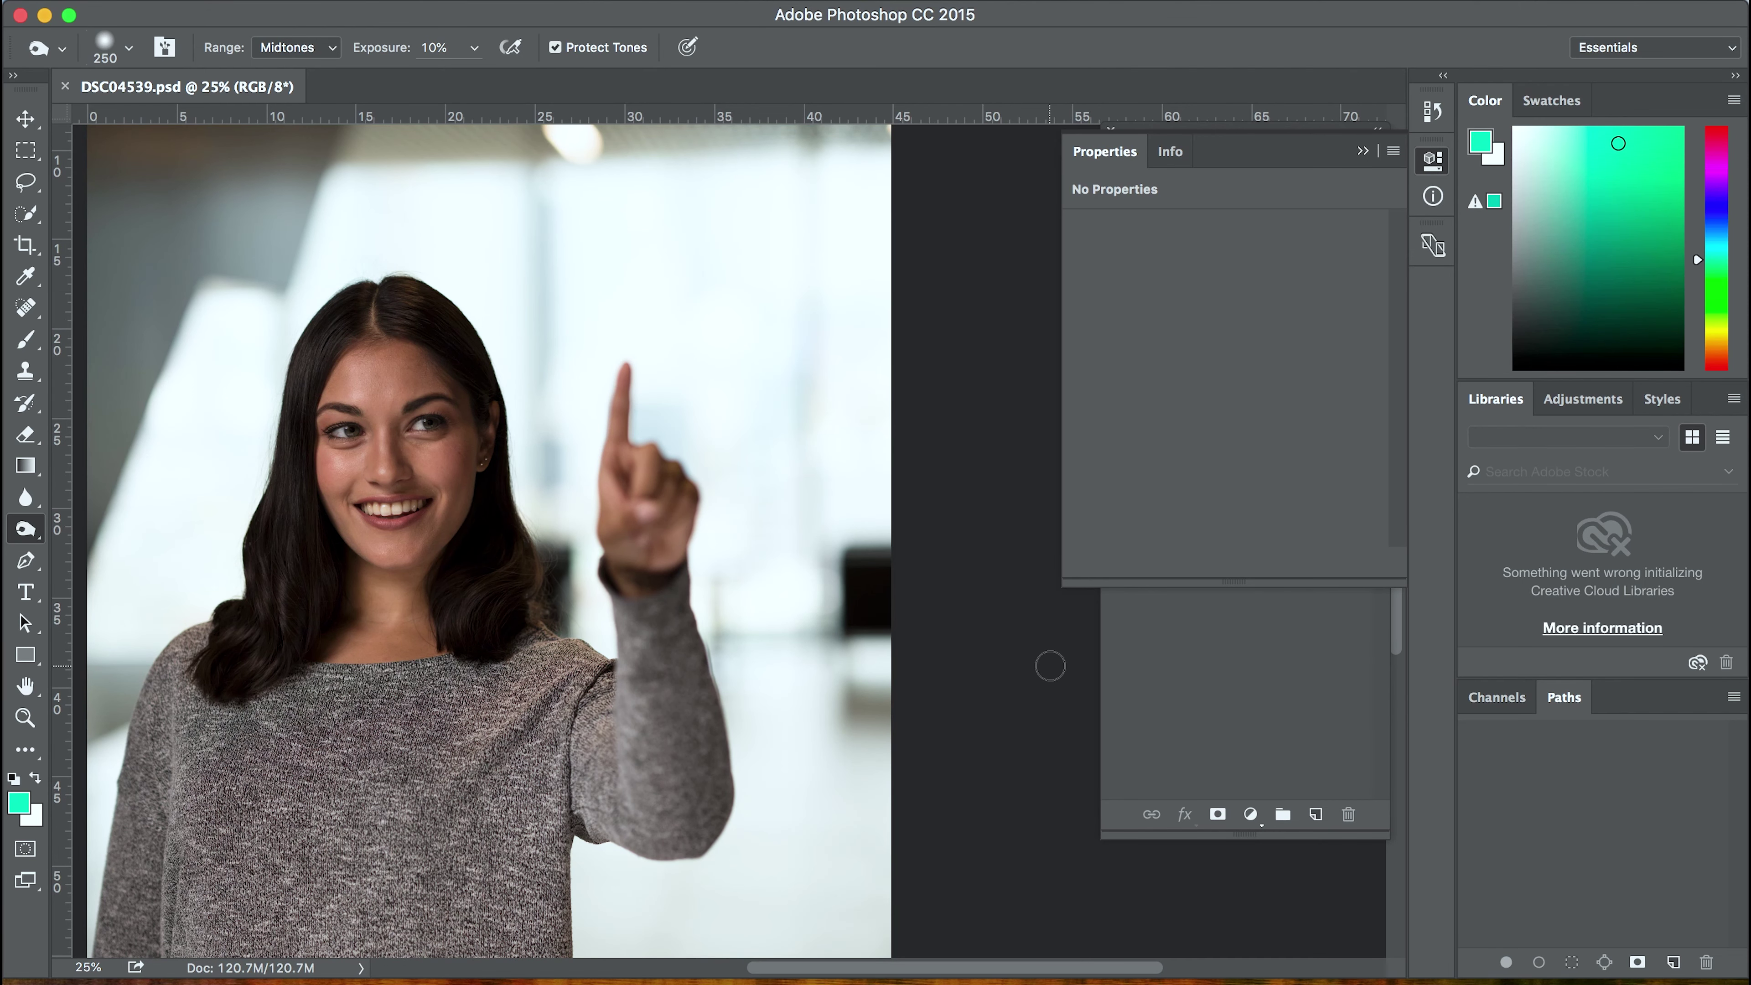
# Bring the layer list to the front and examine the available fill and adjustment layer types
pyautogui.click(1203, 687)
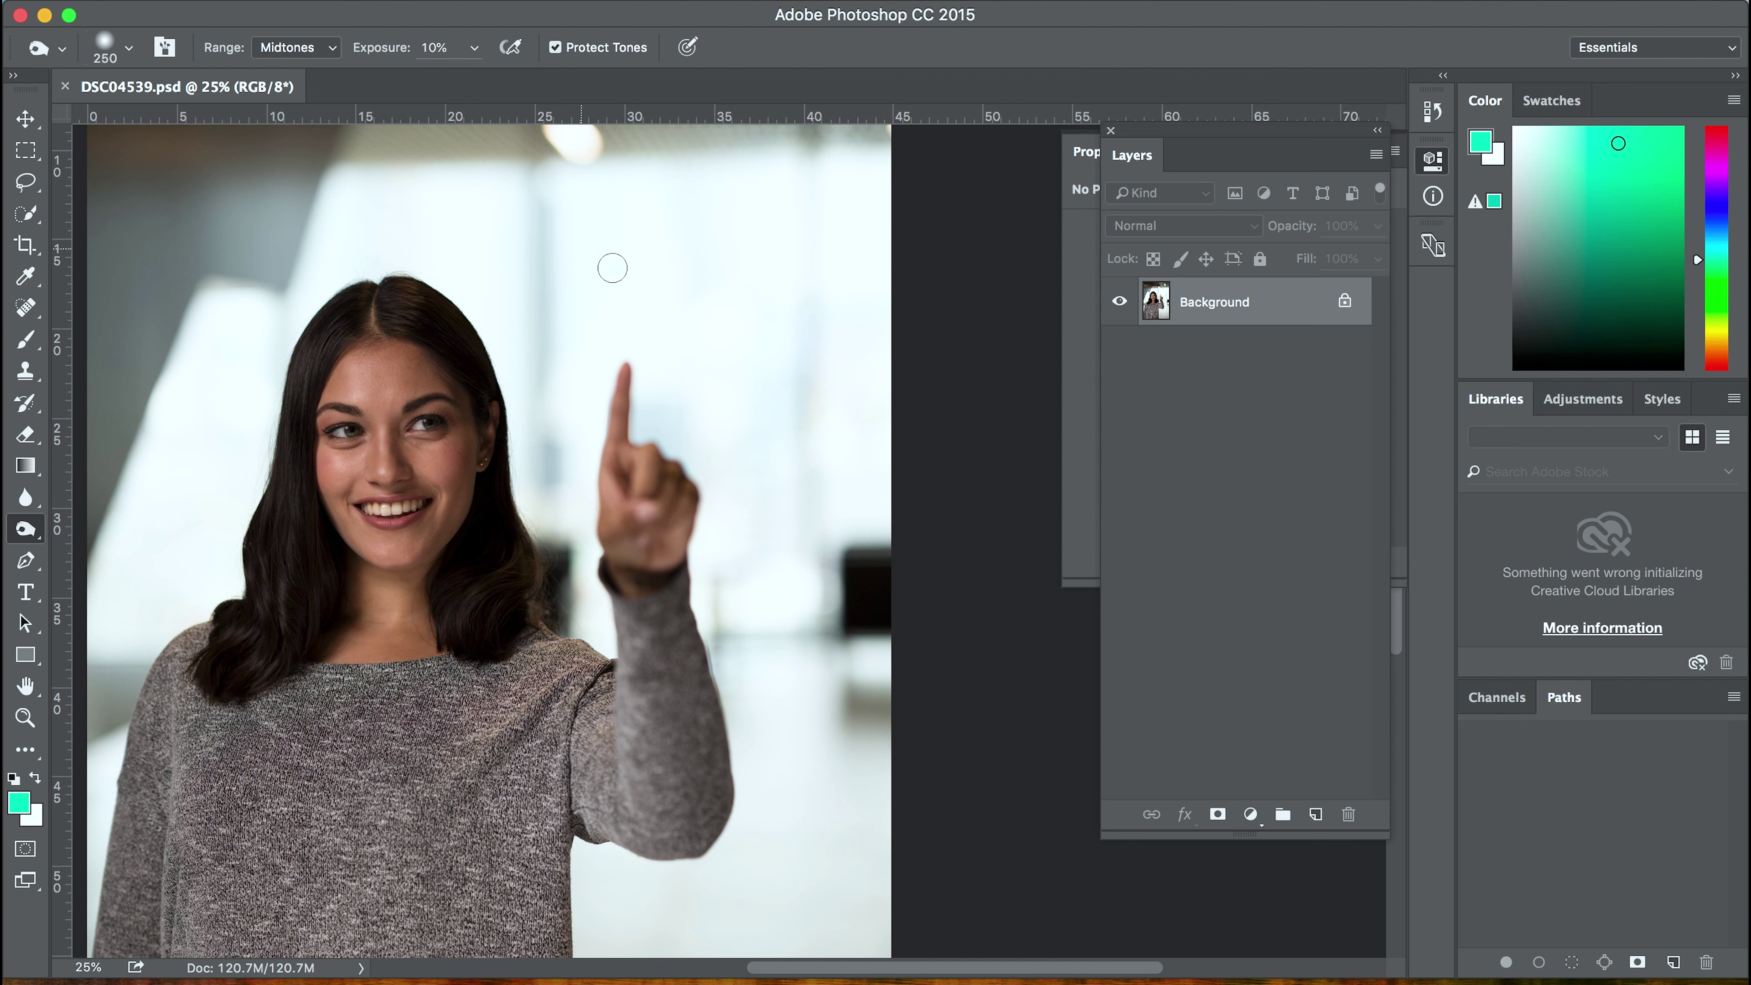
pyautogui.click(1260, 823)
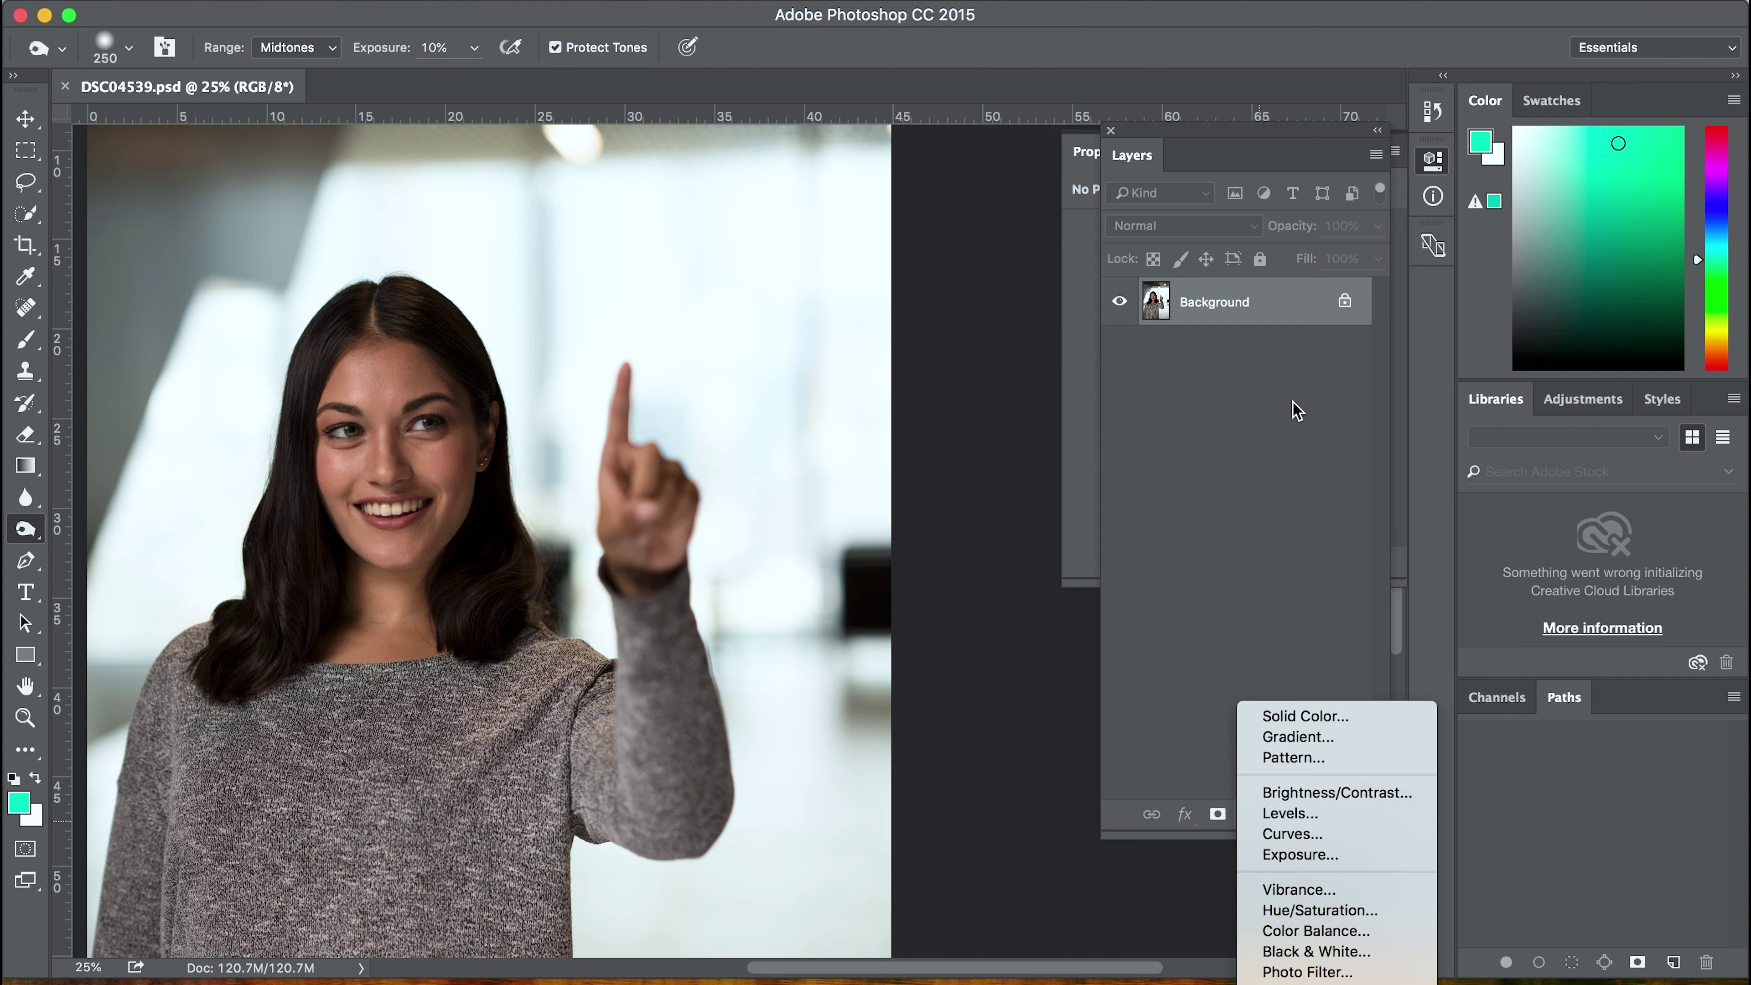
pyautogui.click(1226, 452)
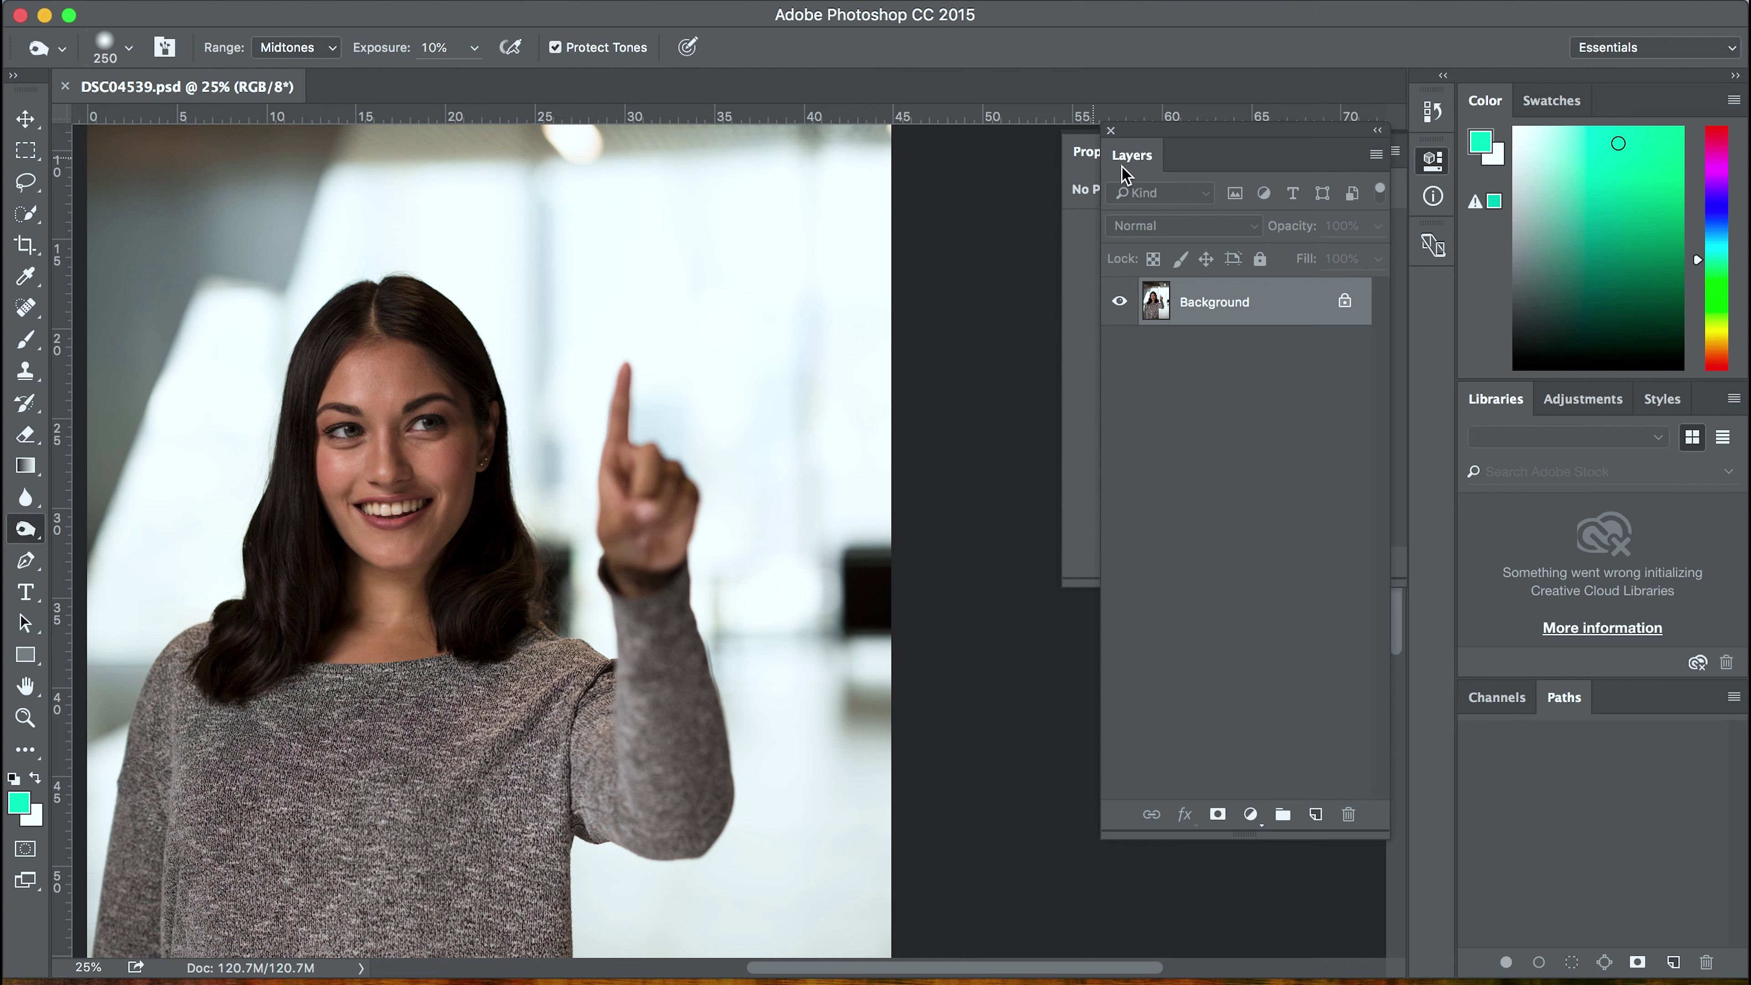
pyautogui.click(1252, 816)
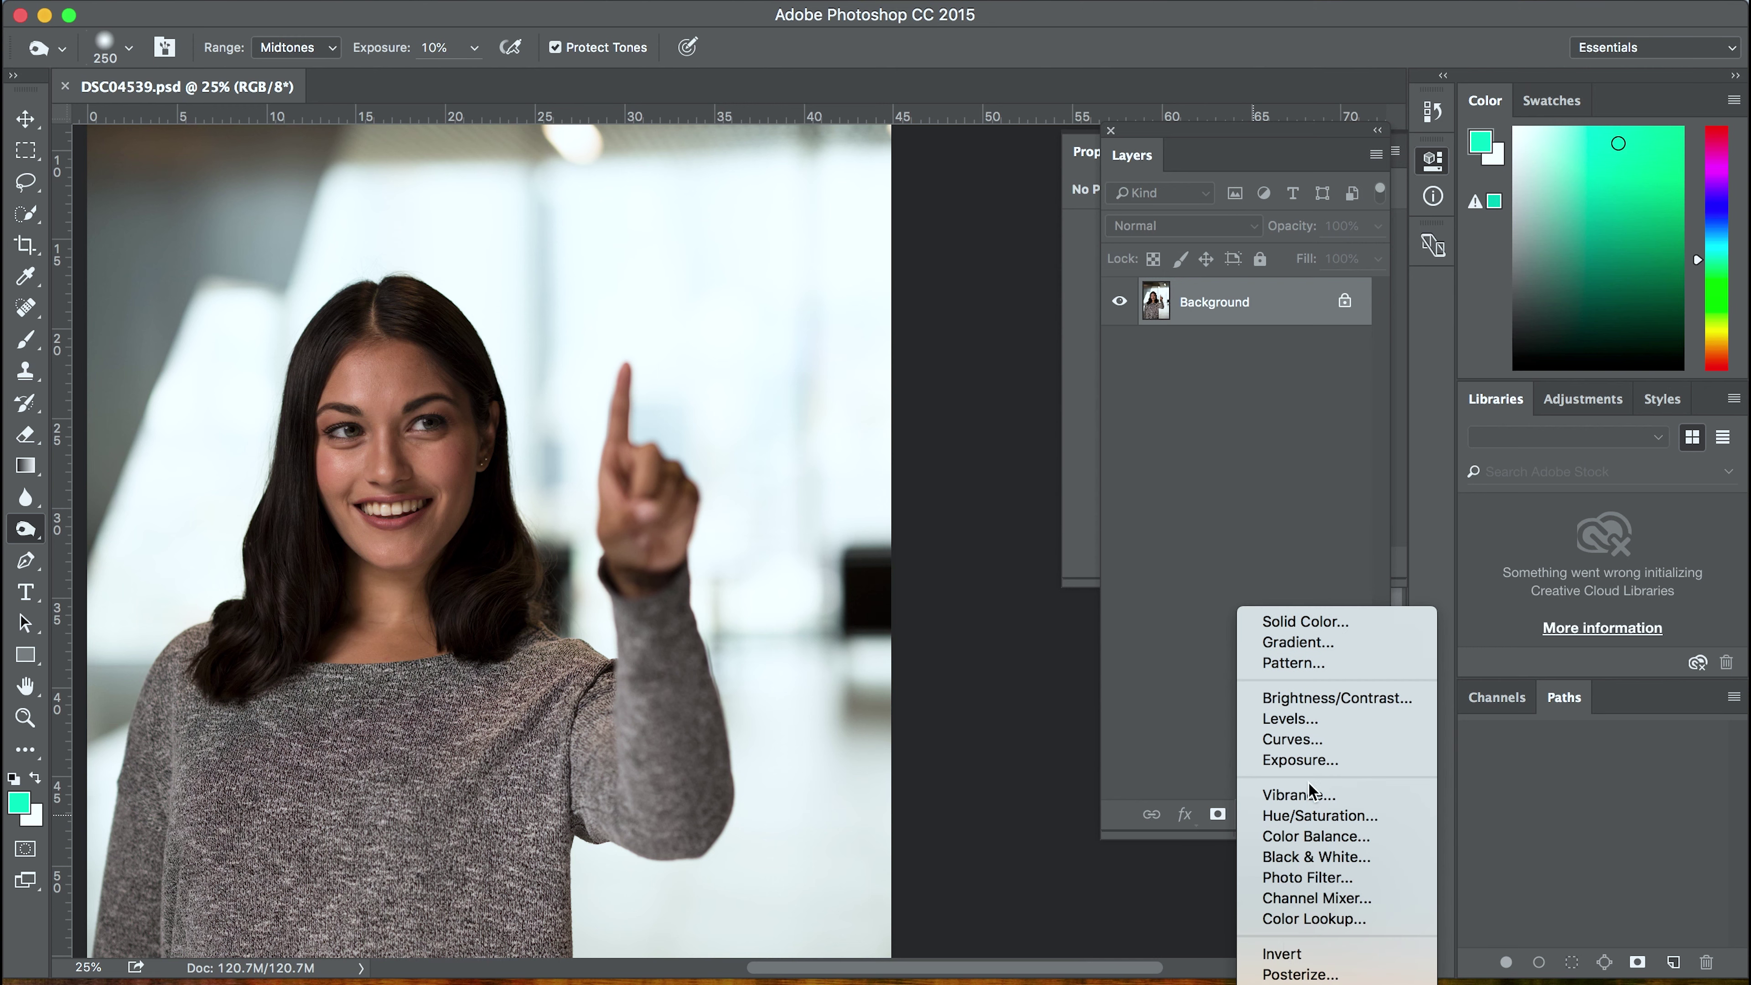
pyautogui.click(1146, 510)
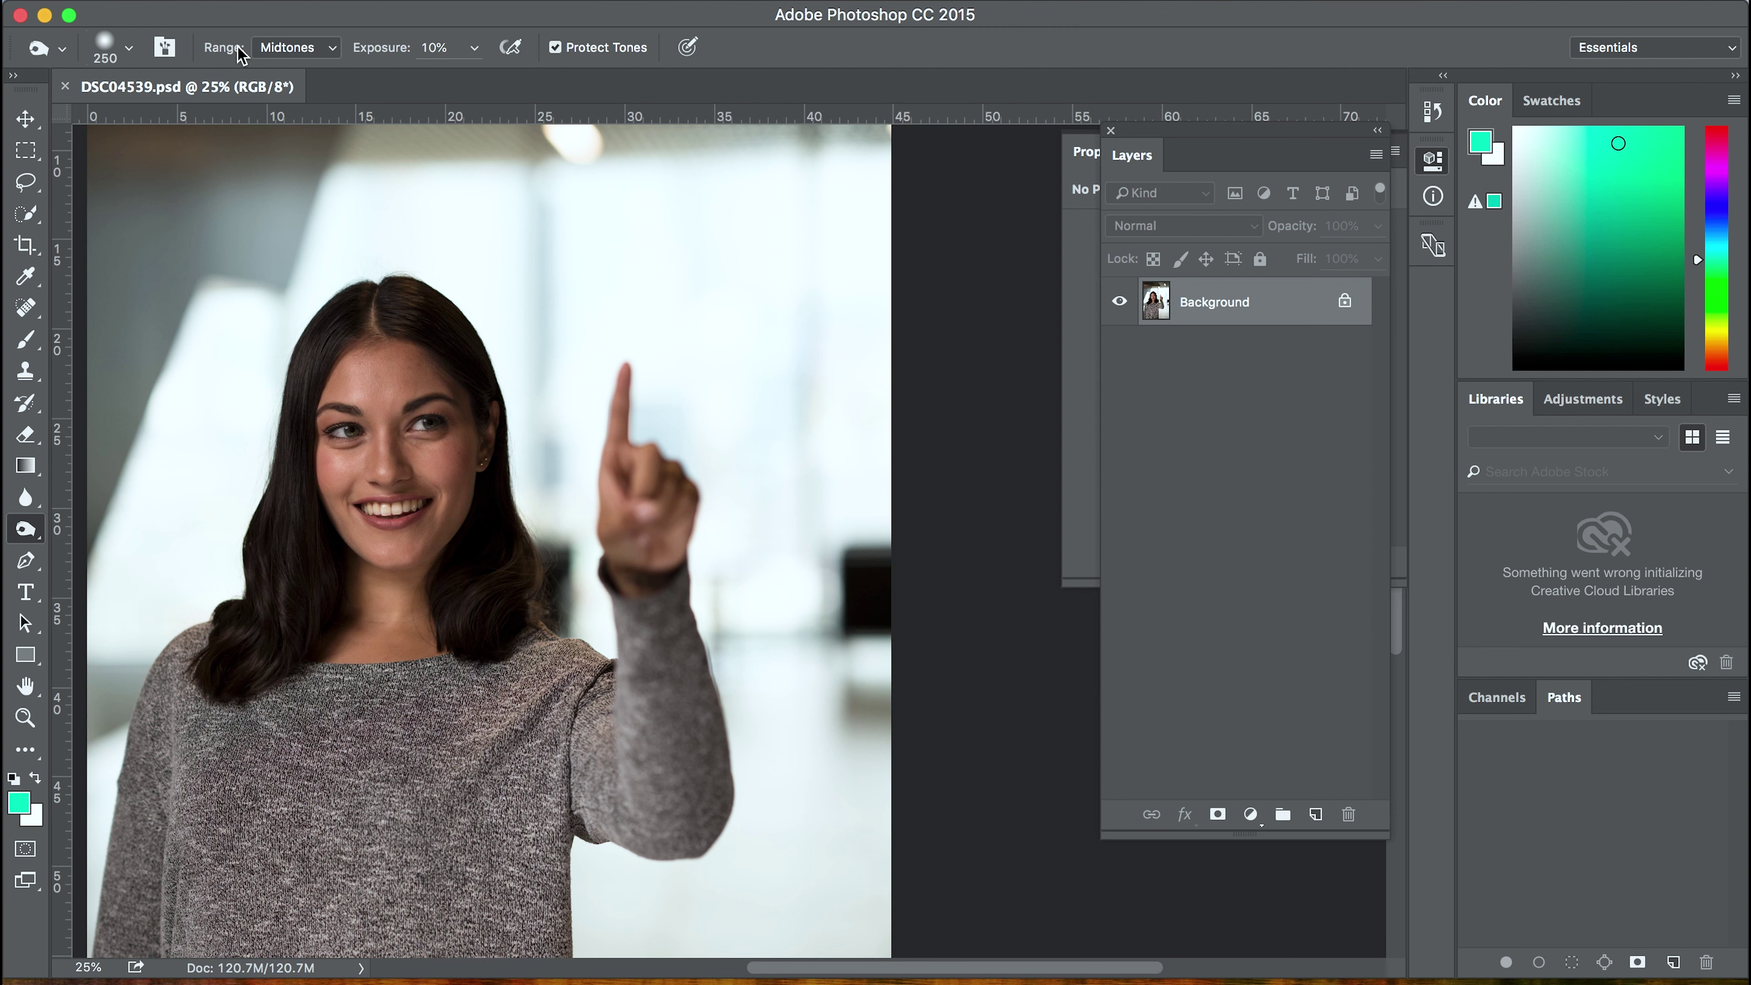
pyautogui.click(1250, 814)
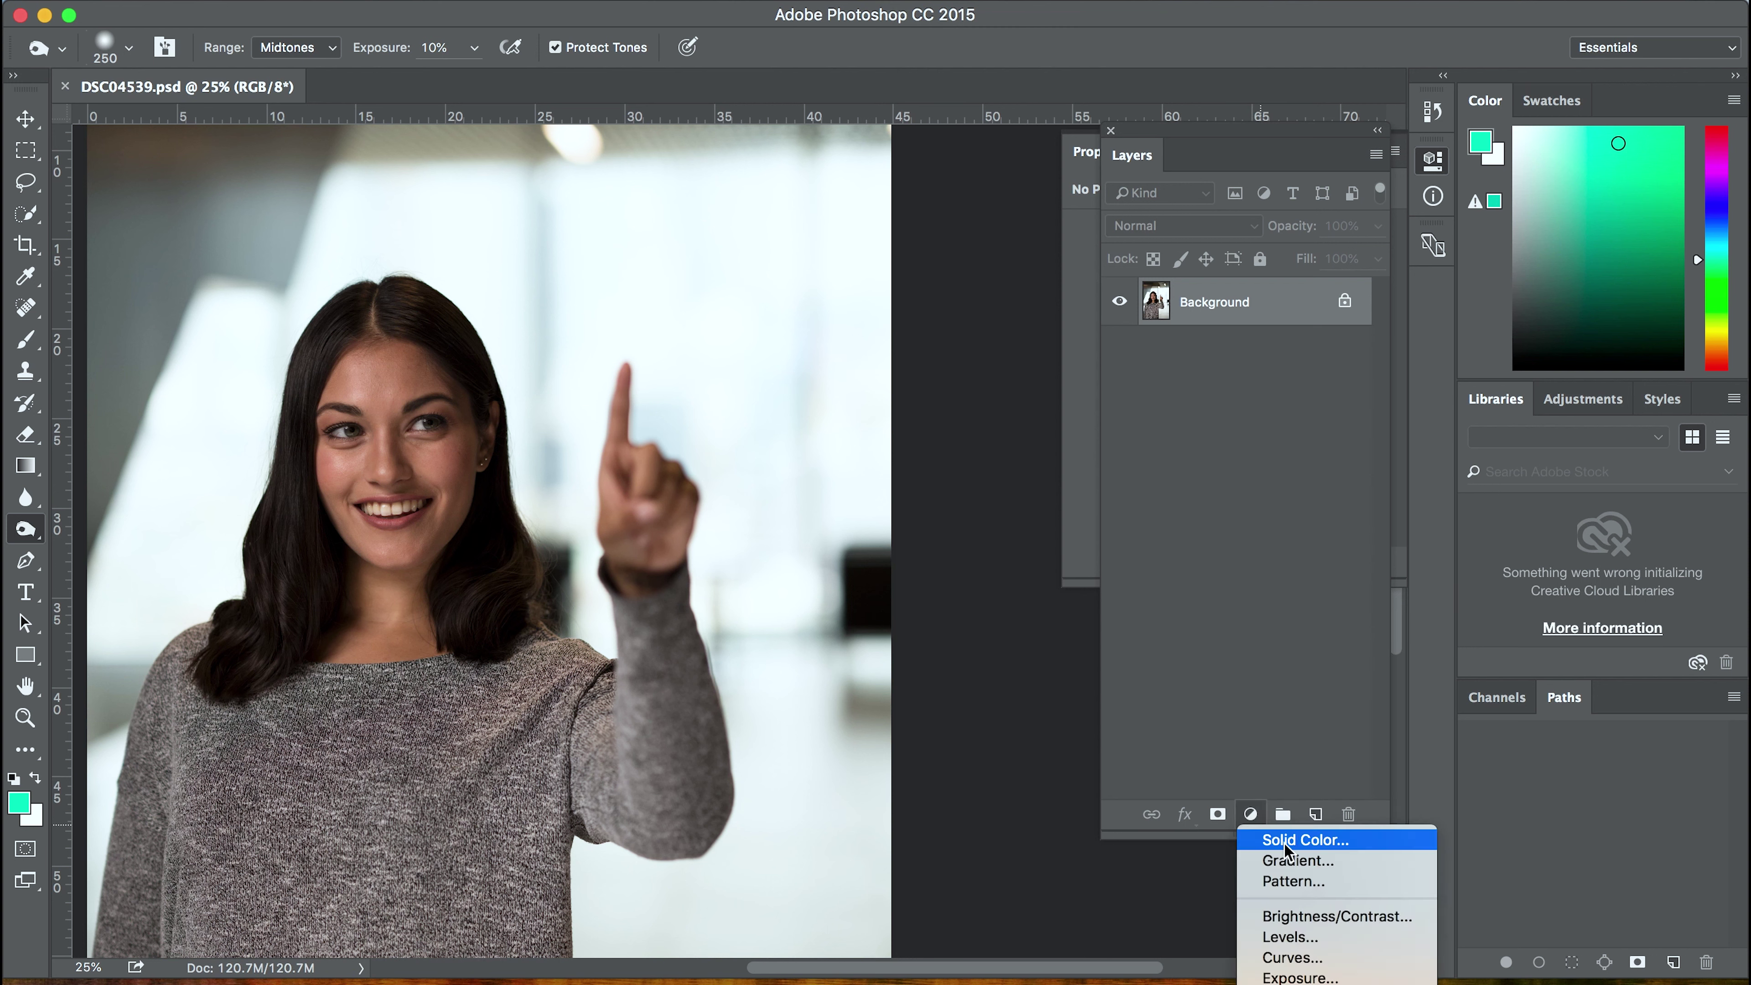
pyautogui.click(1148, 525)
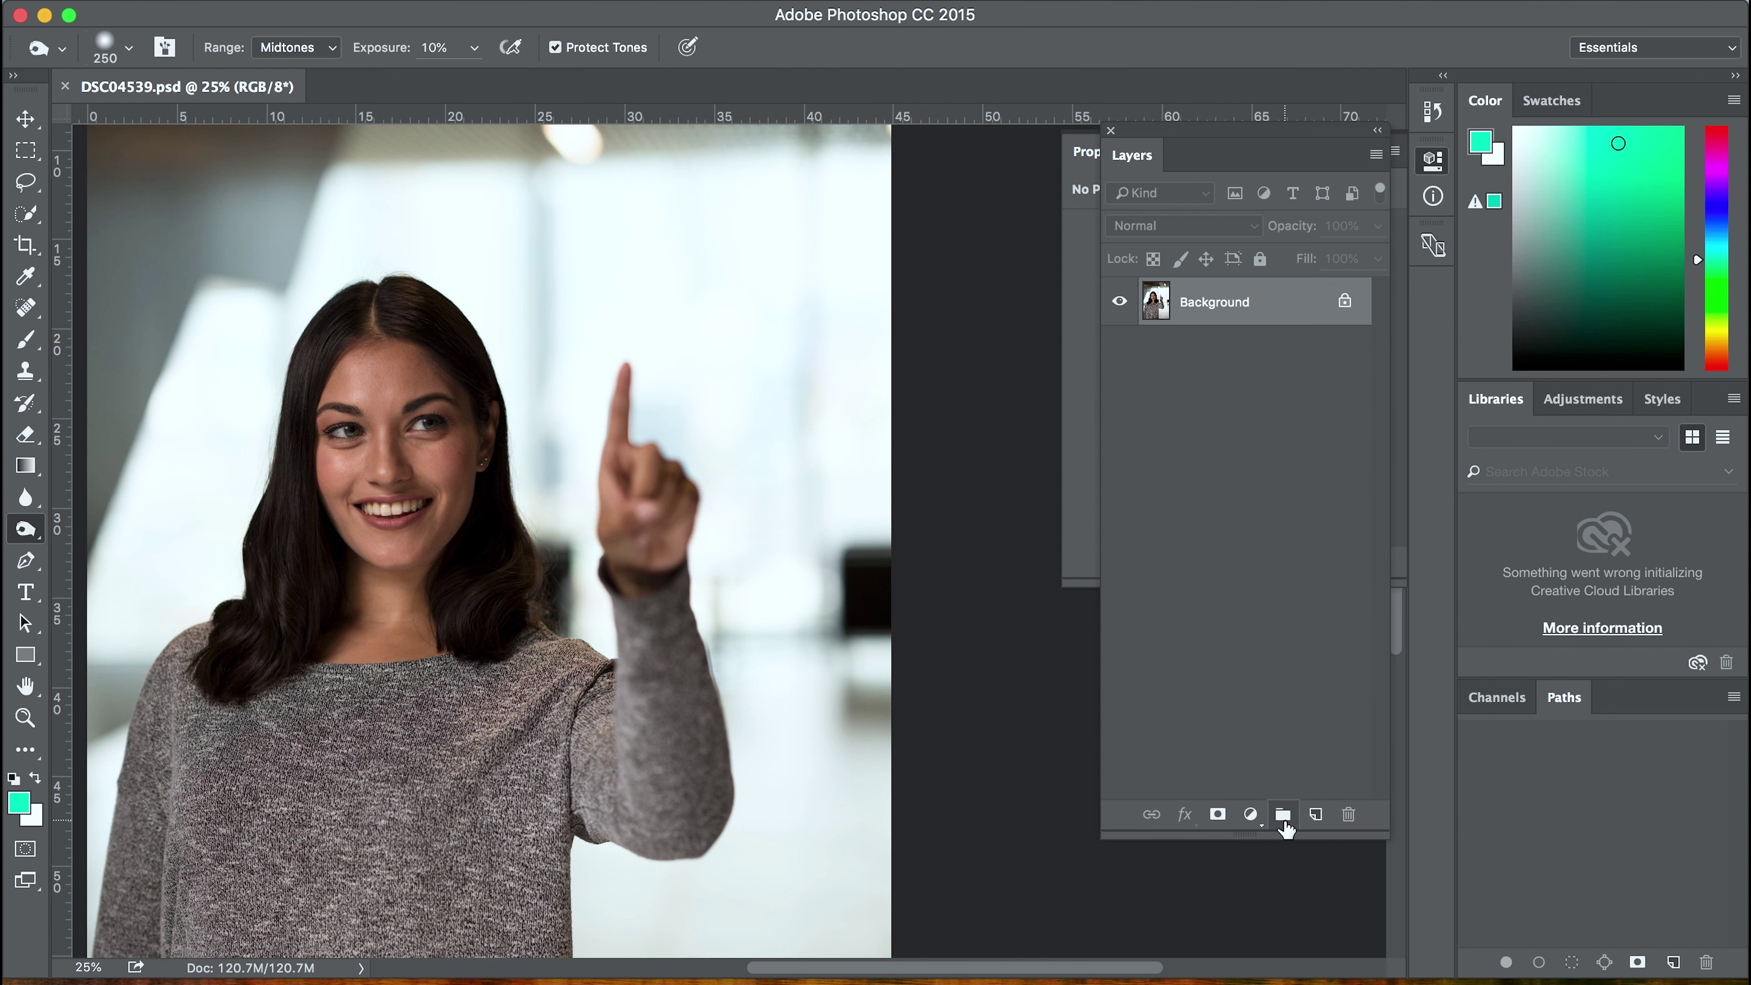
pyautogui.click(1250, 814)
pyautogui.scroll(-4, 1310, 959)
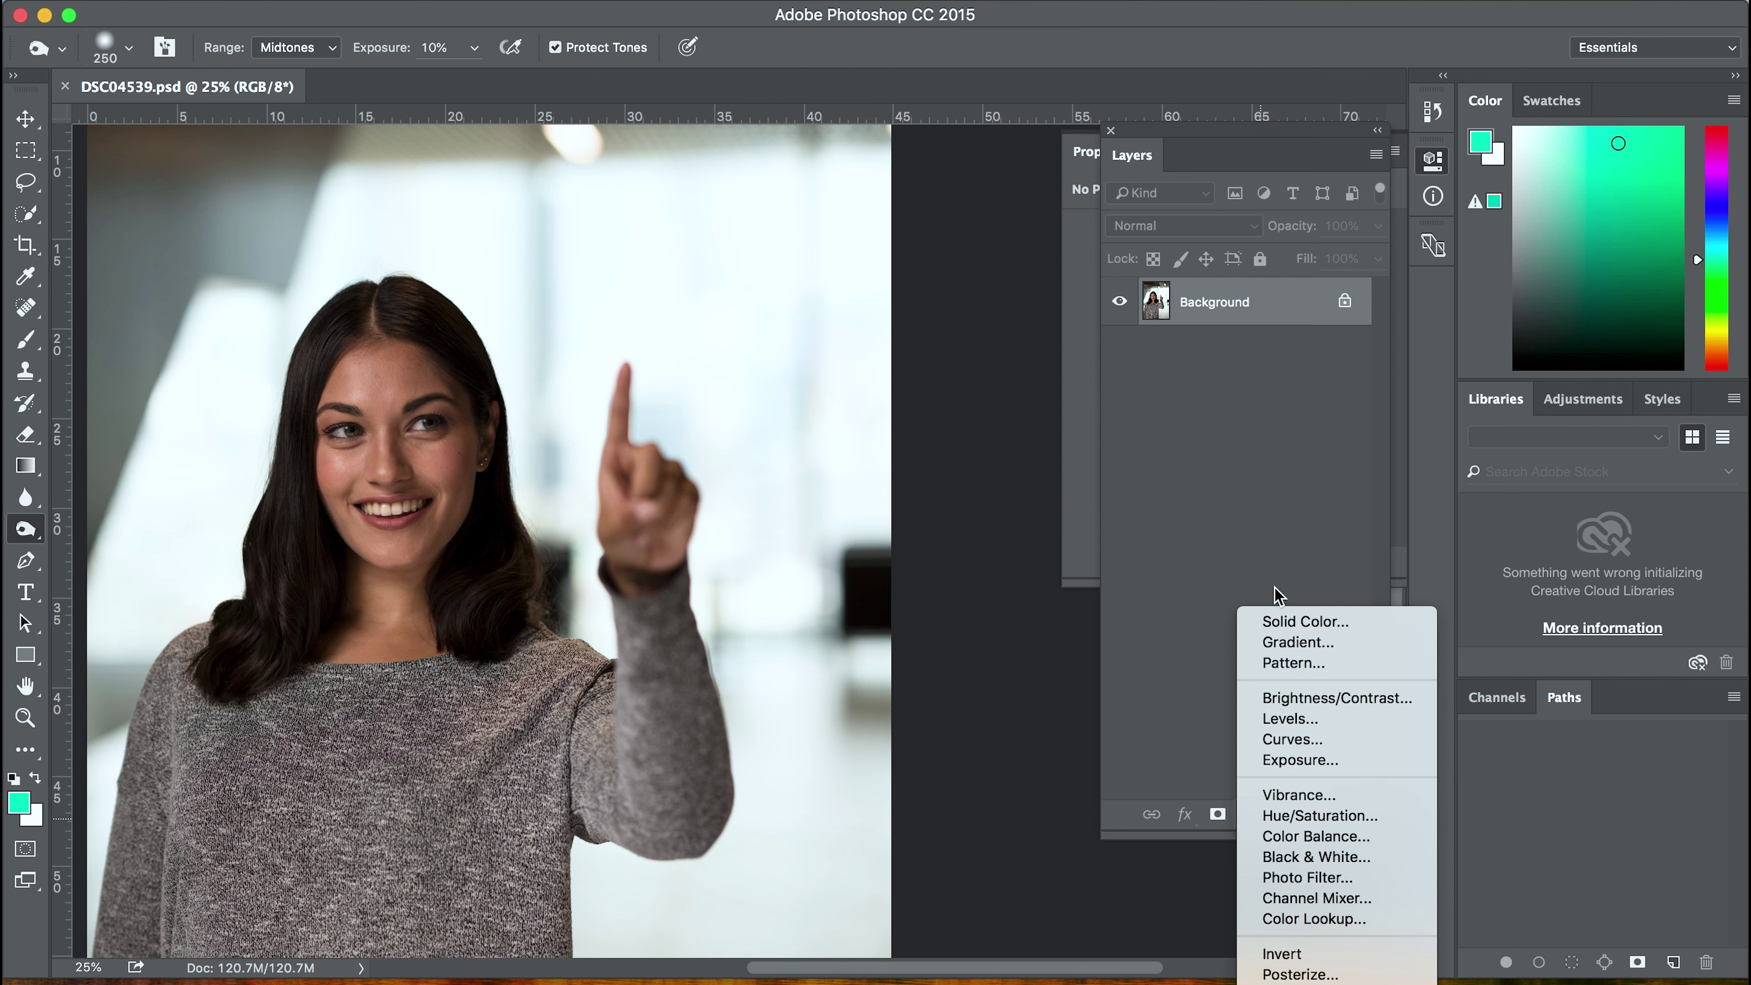
pyautogui.click(1226, 526)
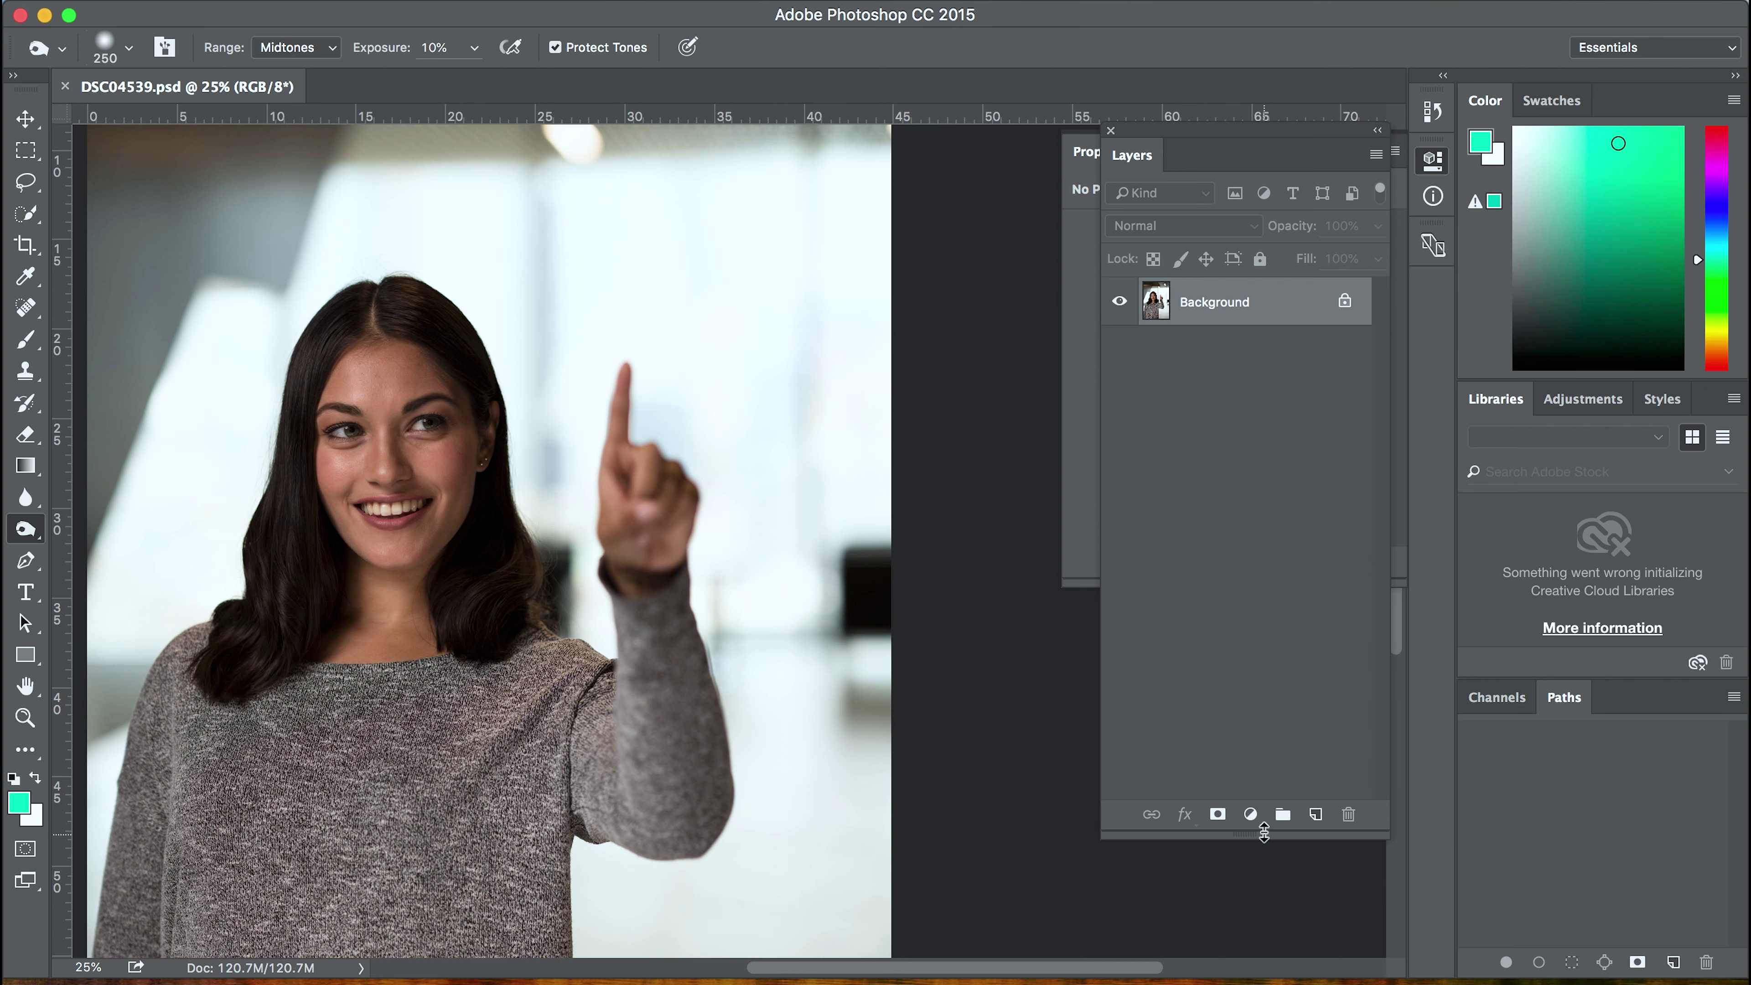
# Add an Exposure adjustment layer above the Background and float its settings beside the woman's face, keeping the layer list in front
pyautogui.click(1261, 809)
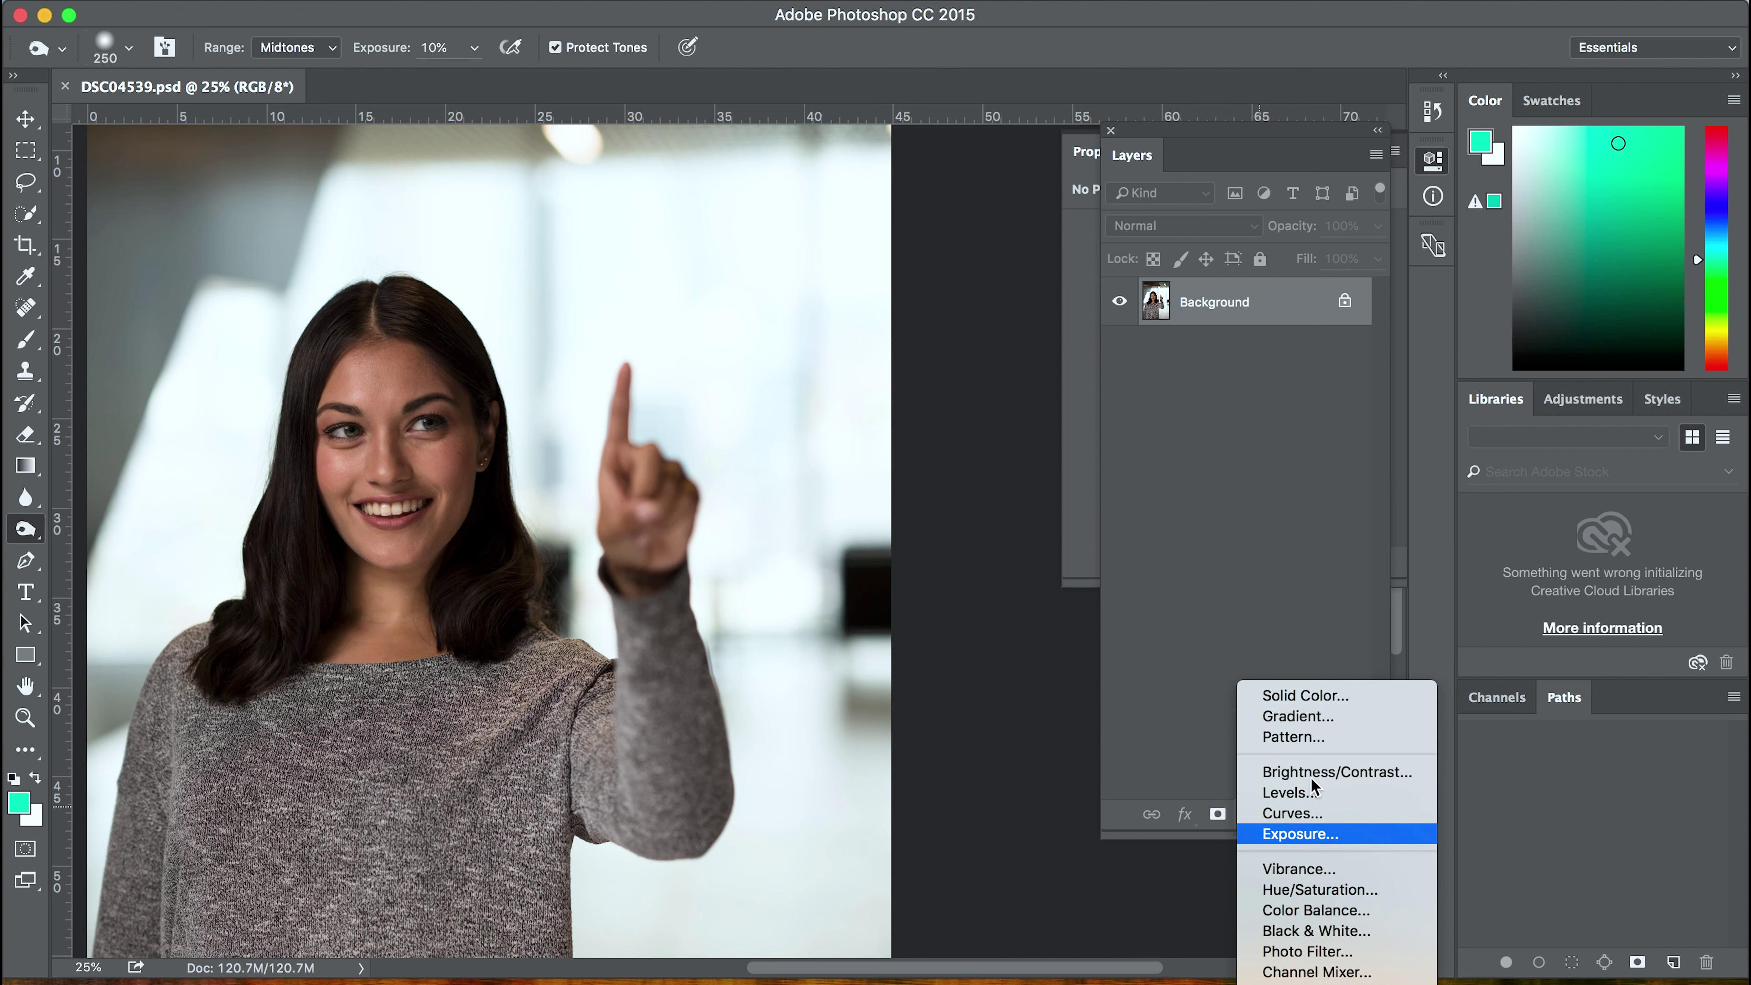
pyautogui.click(1299, 834)
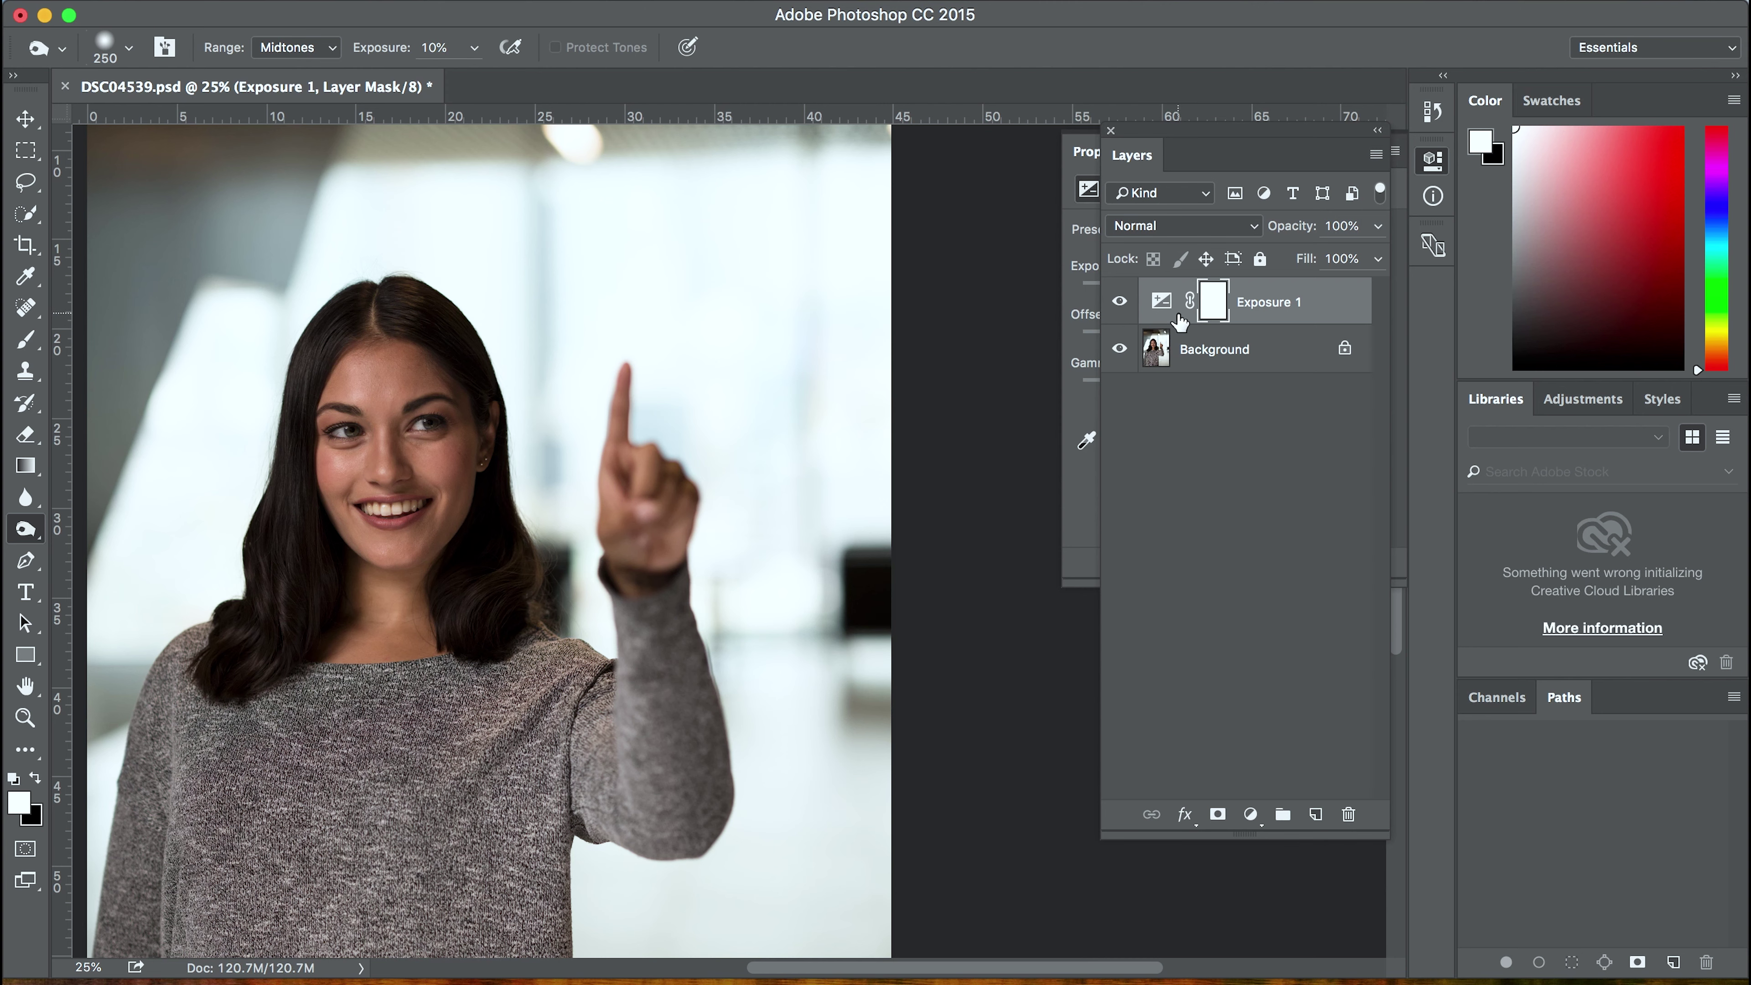
pyautogui.click(1162, 301)
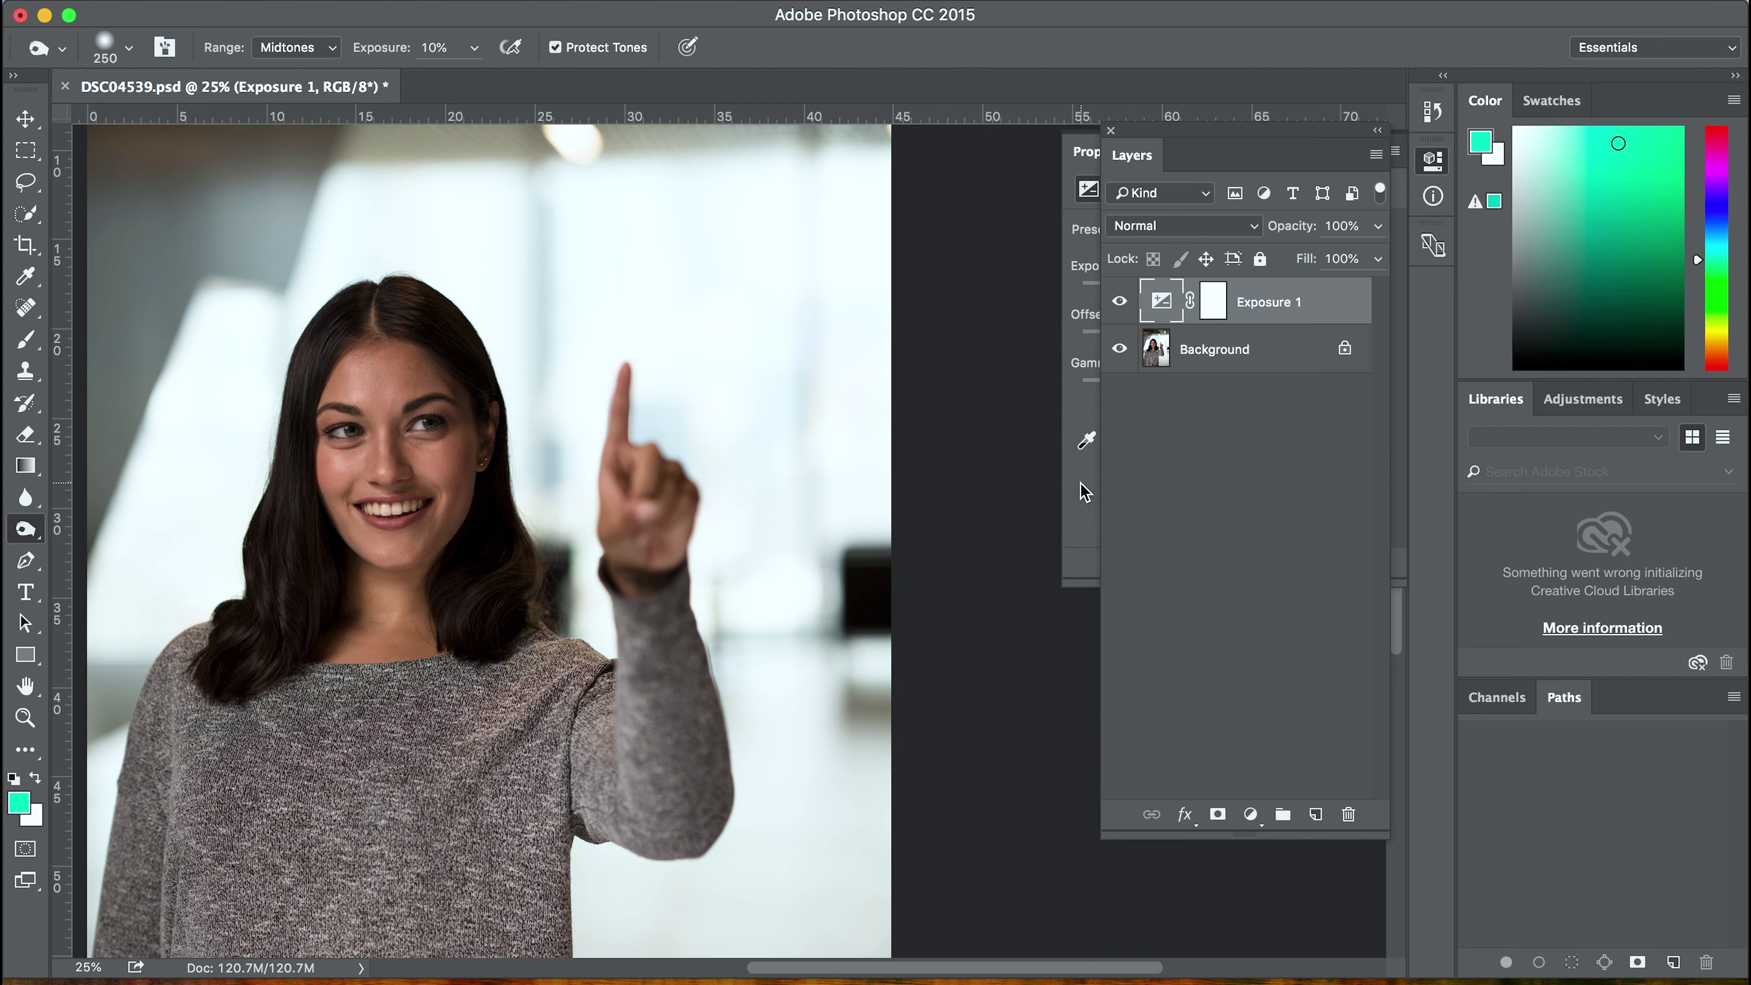
pyautogui.moveTo(1087, 152); pyautogui.dragTo(765, 168)
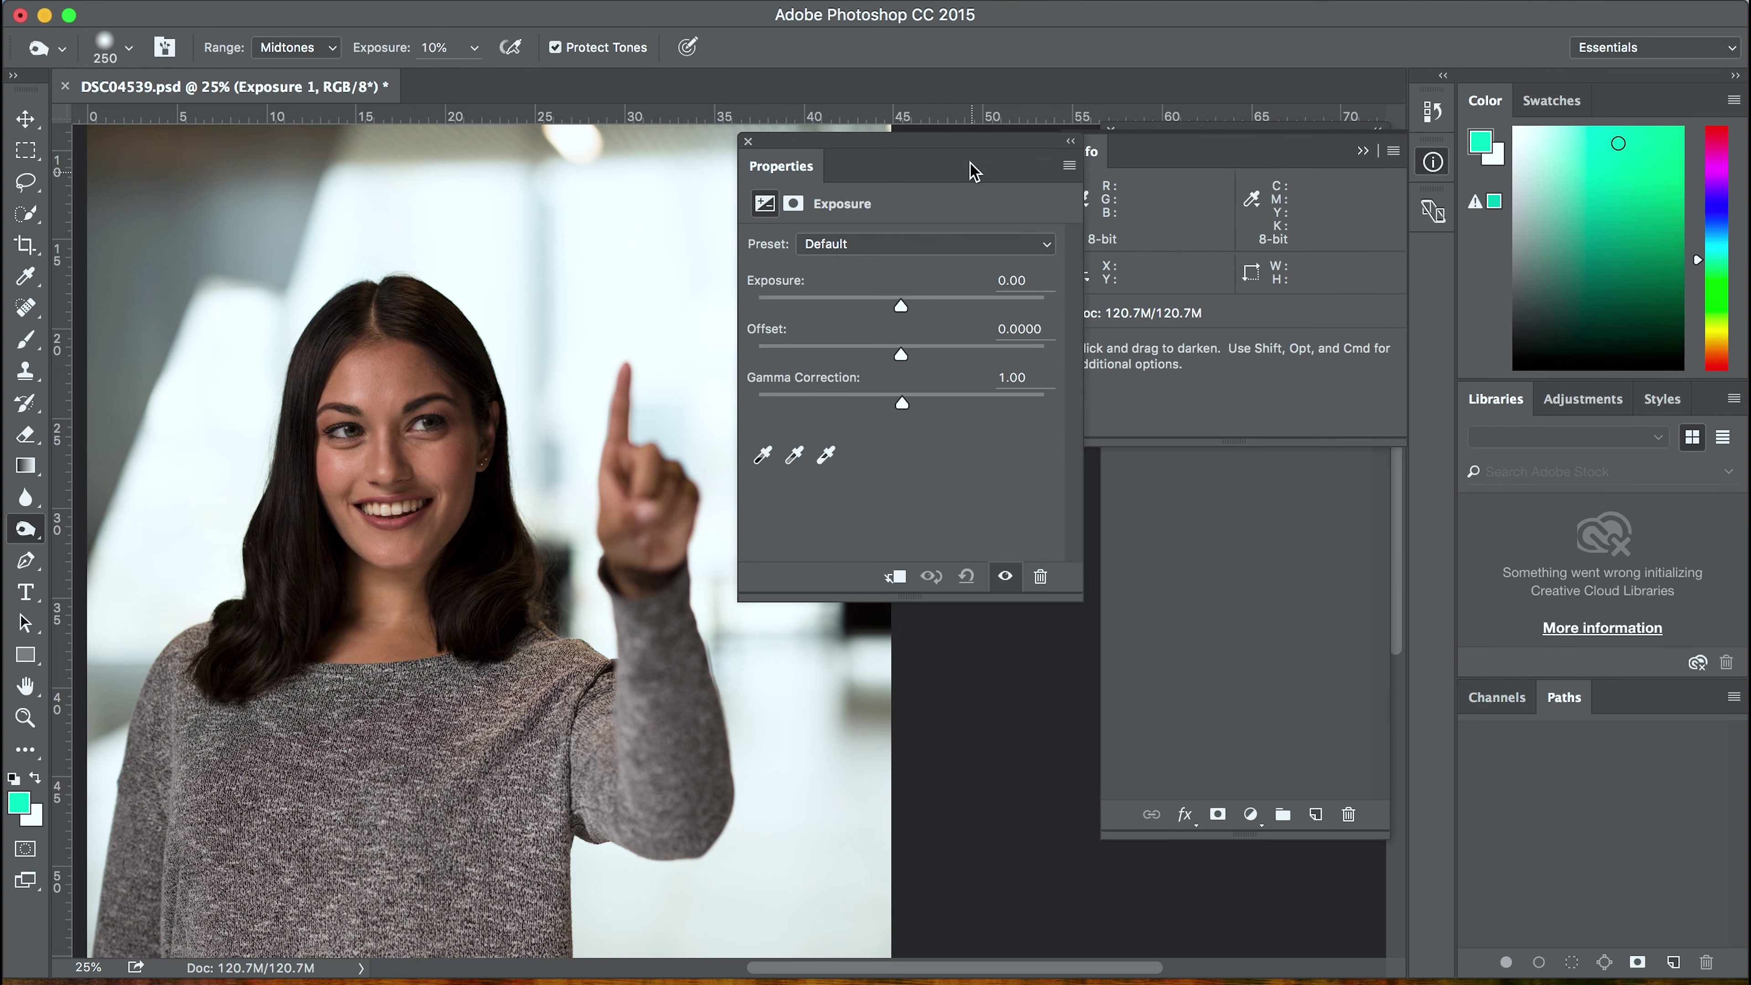
pyautogui.moveTo(963, 147); pyautogui.dragTo(882, 157)
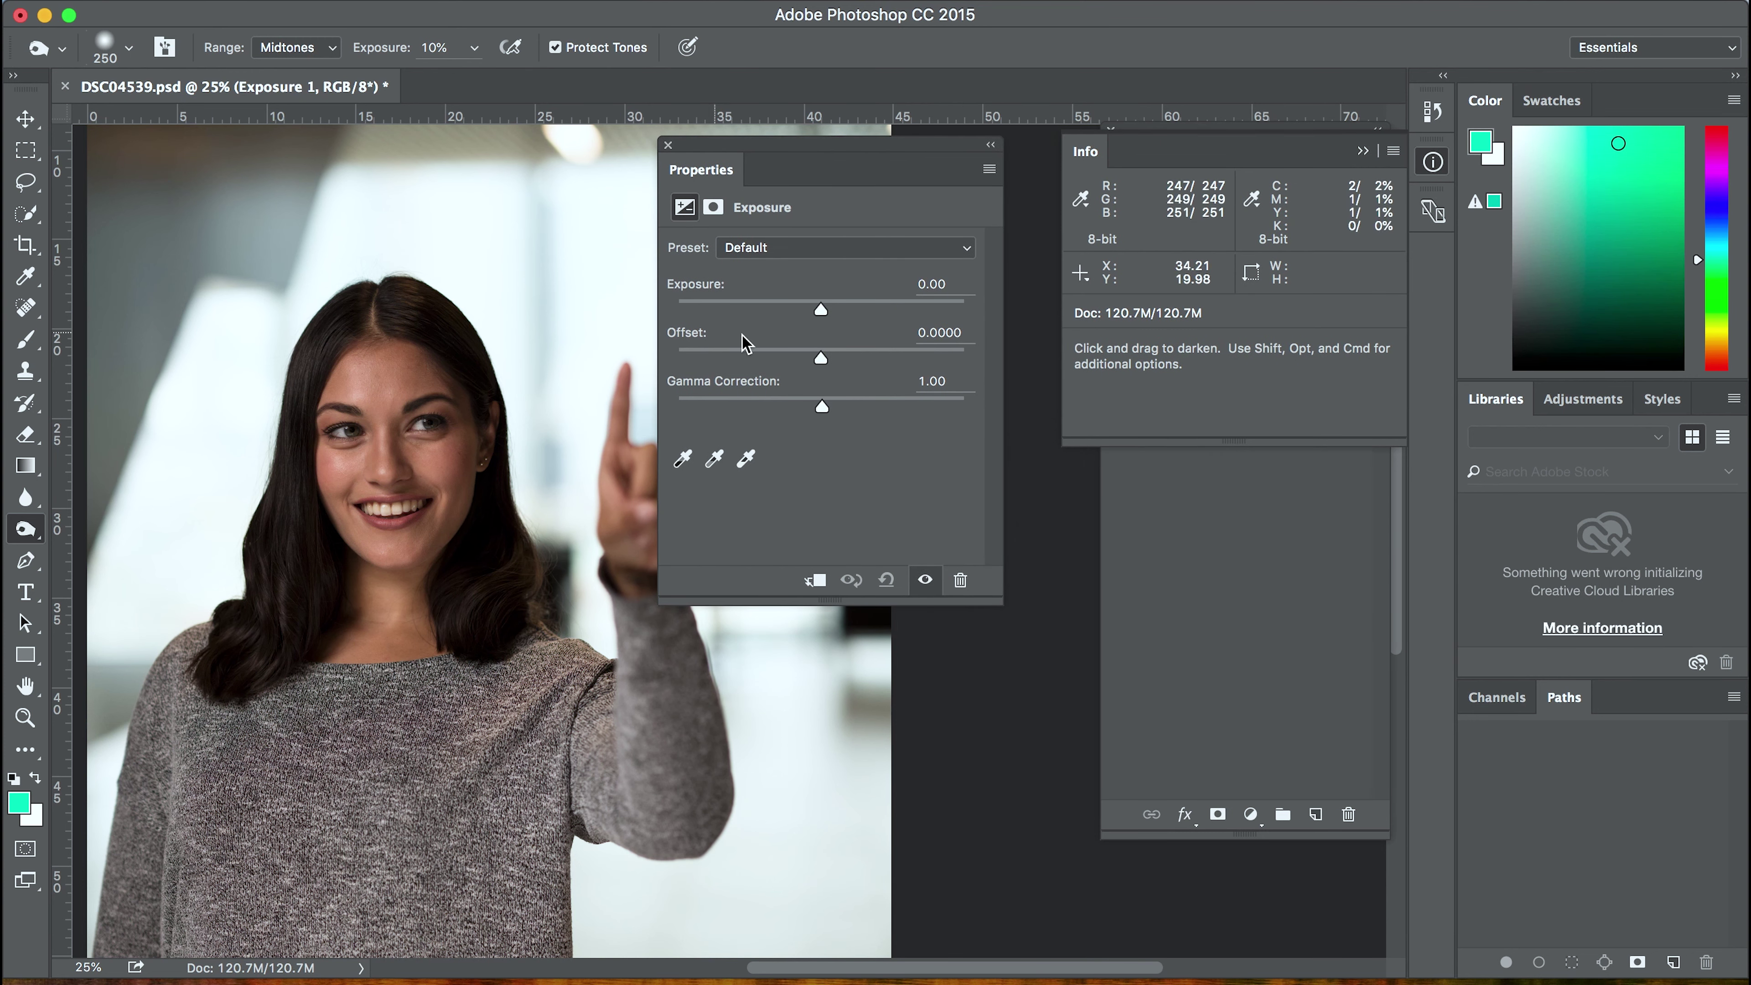
pyautogui.click(1172, 491)
pyautogui.click(1148, 305)
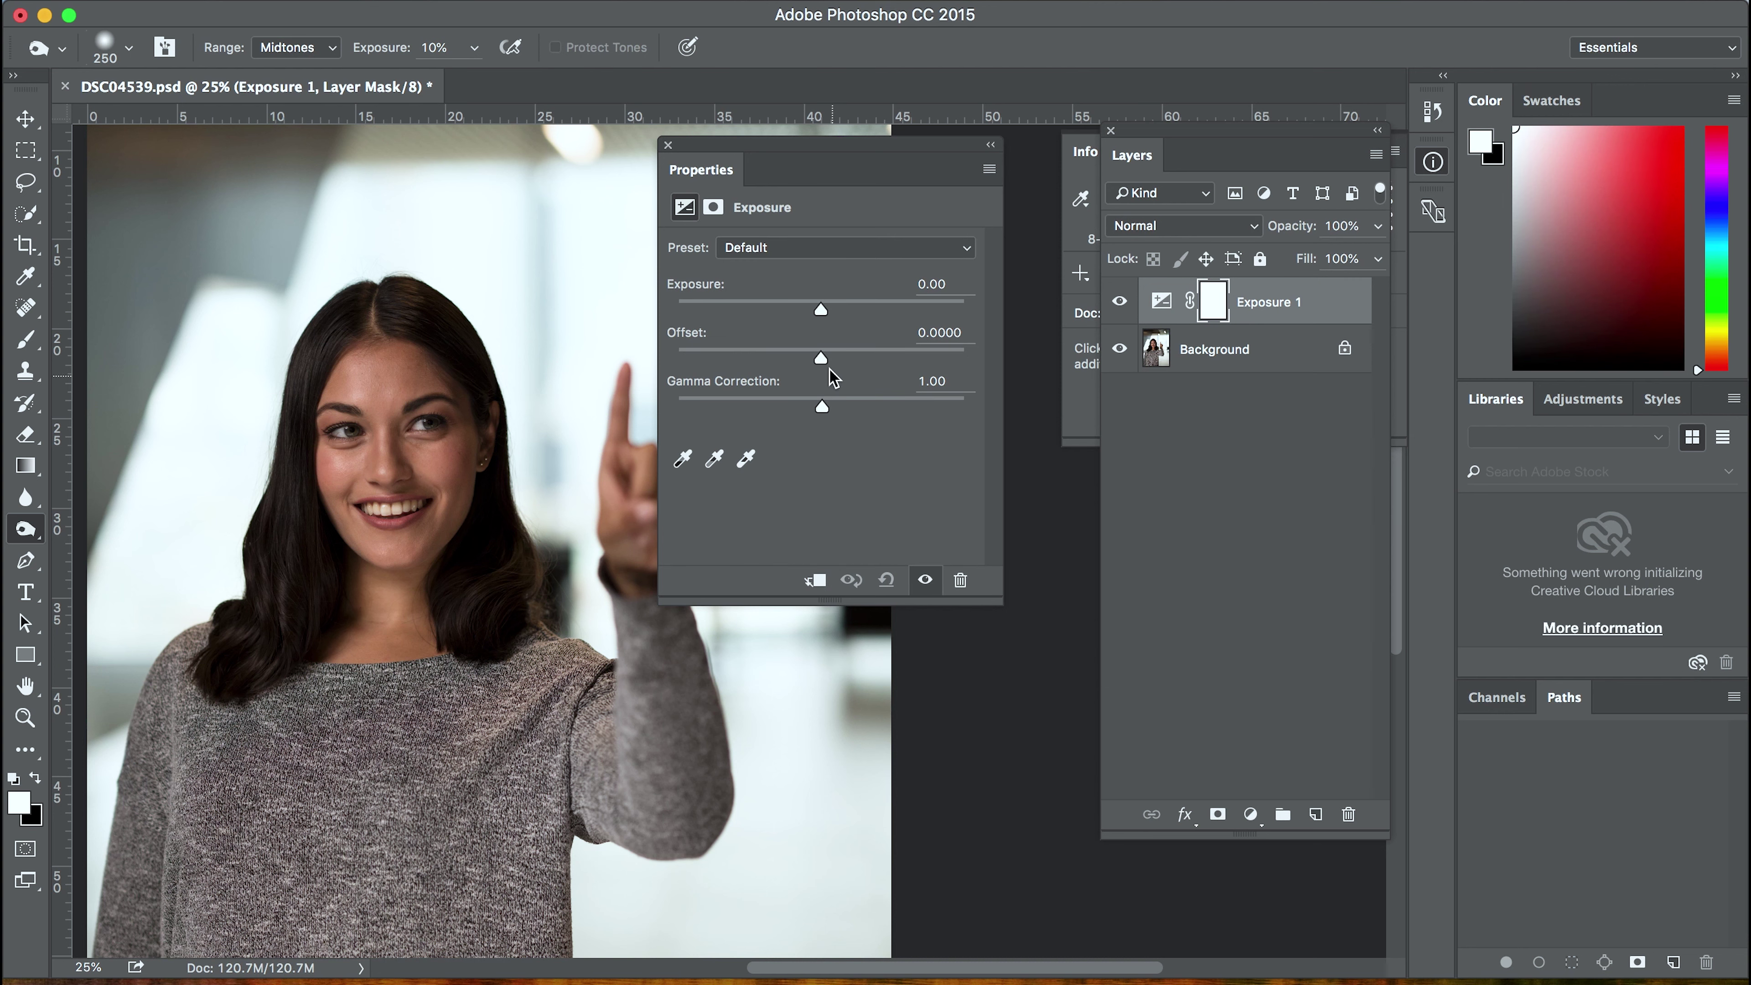
# Set the adjustment layer's Exposure to -0.45, Offset to +0.0042 and Gamma Correction to 1.11
pyautogui.moveTo(821, 310)
pyautogui.mouseDown()
pyautogui.moveTo(835, 308)
pyautogui.moveTo(819, 305)
pyautogui.mouseUp()
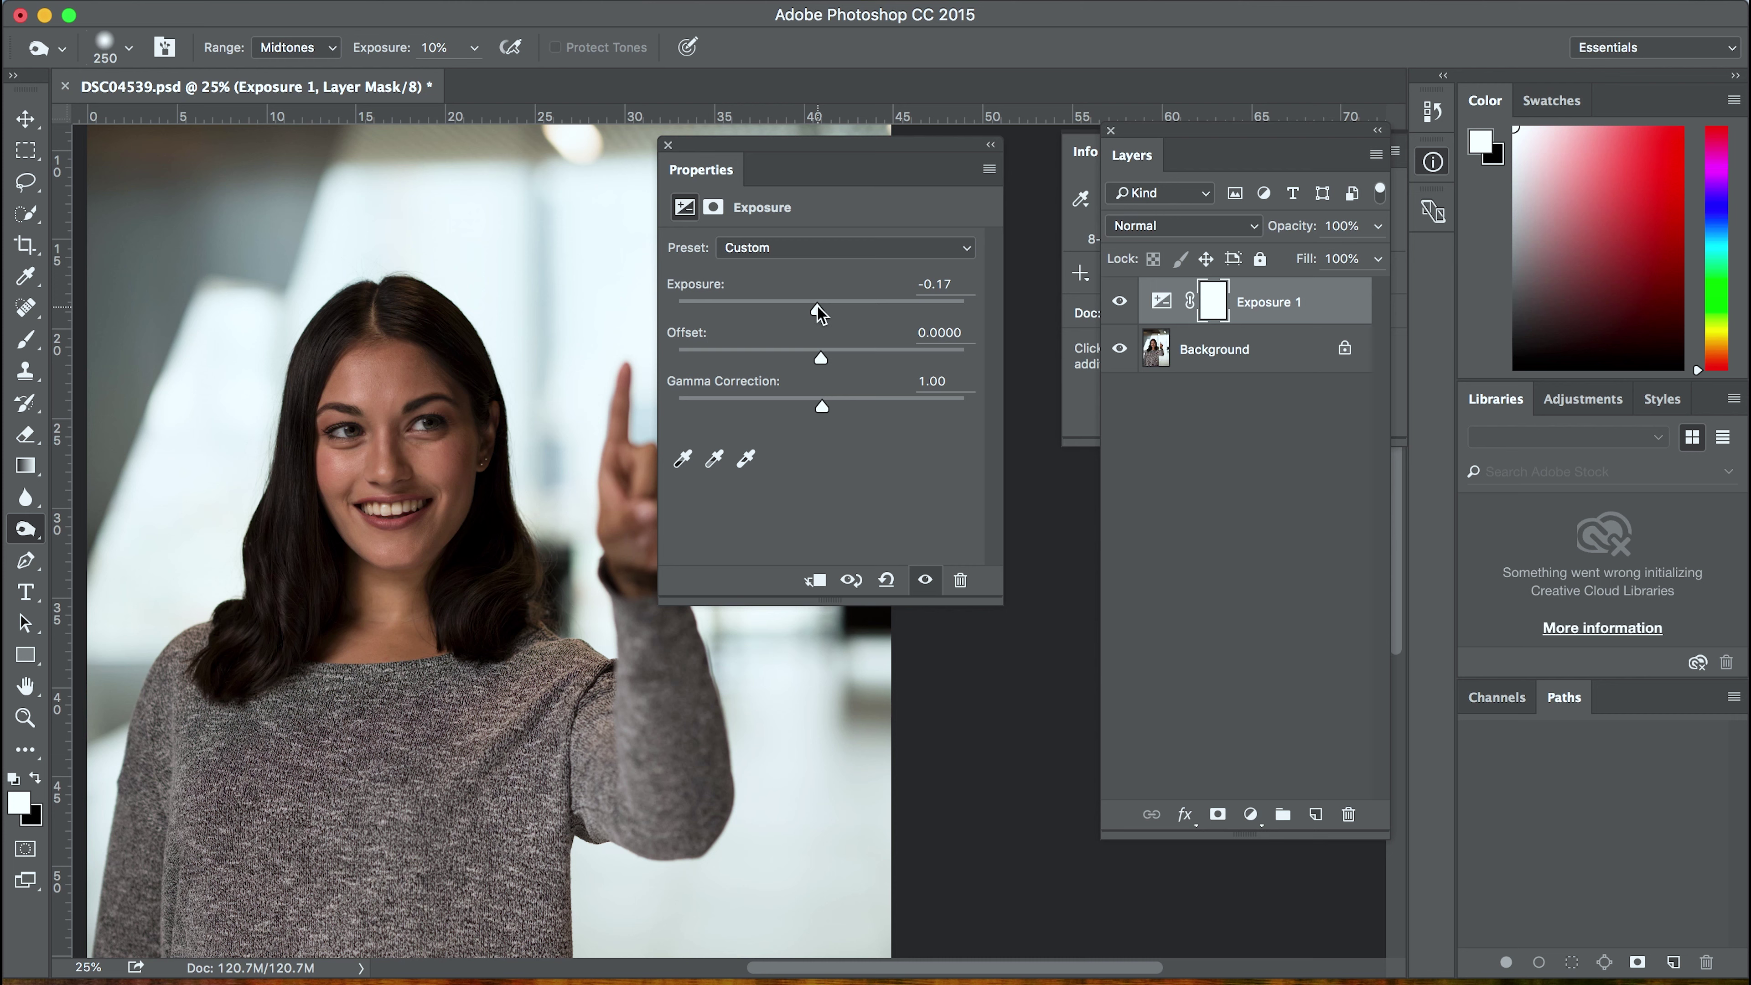
pyautogui.moveTo(816, 307); pyautogui.dragTo(814, 308)
pyautogui.moveTo(820, 359); pyautogui.dragTo(825, 360)
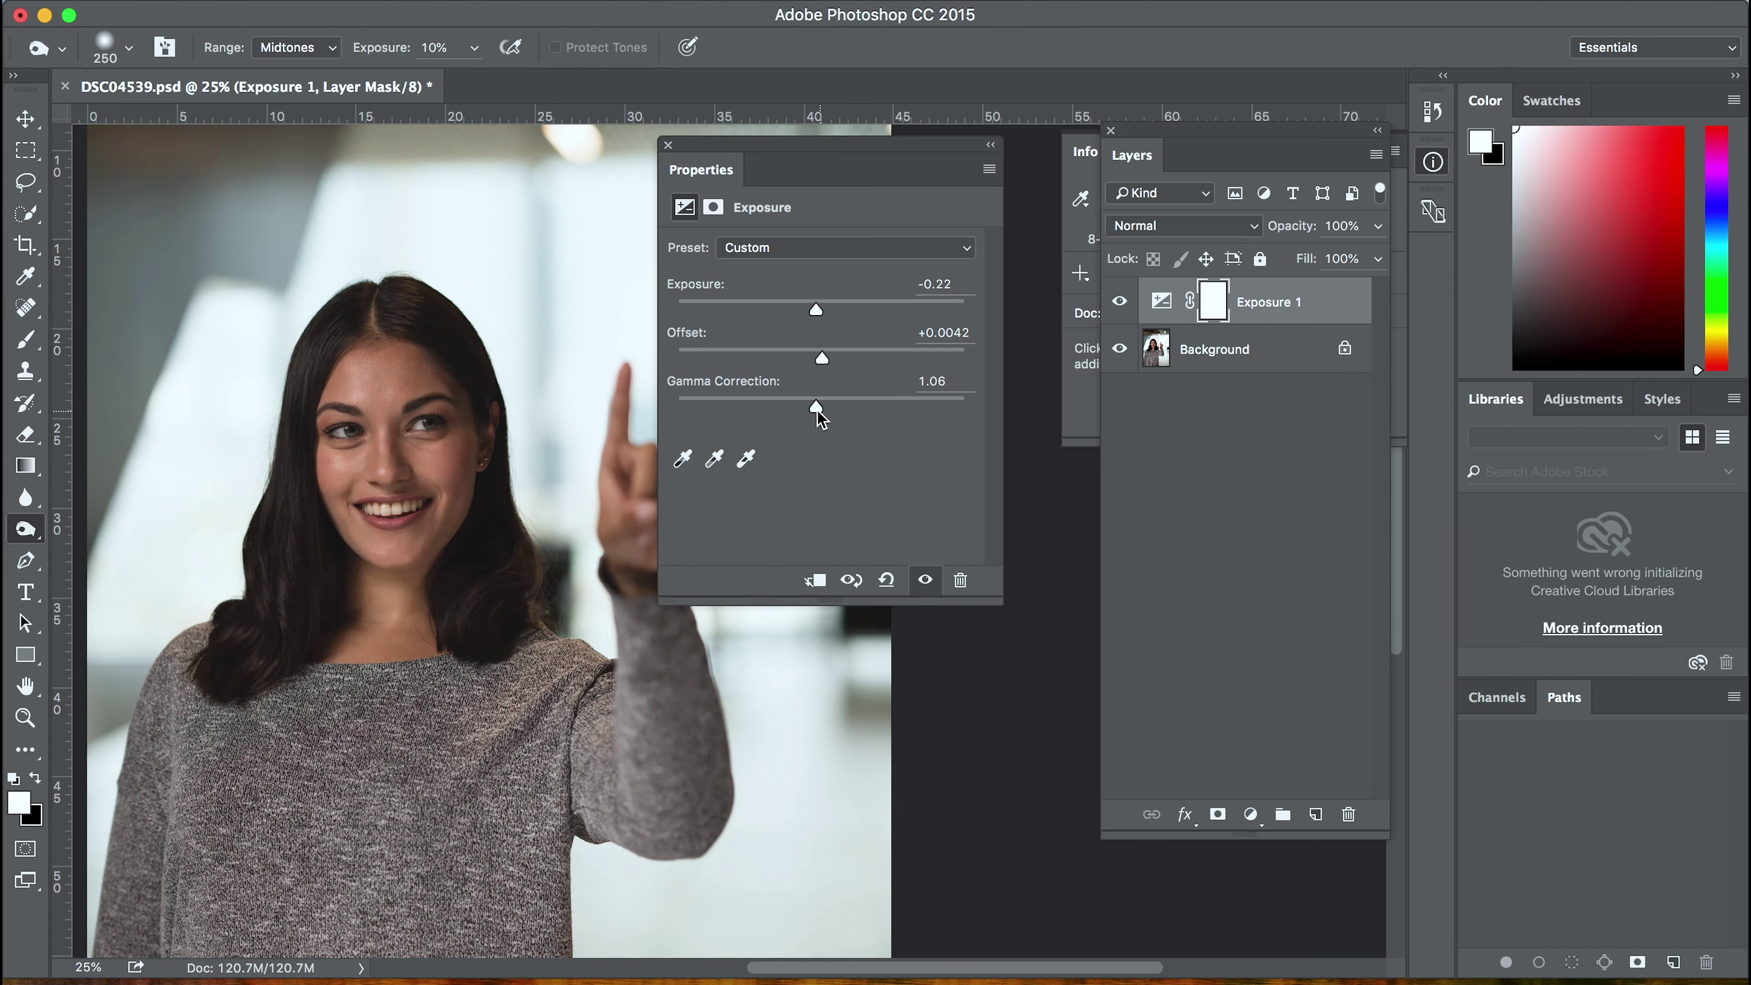
pyautogui.moveTo(815, 409); pyautogui.dragTo(808, 409)
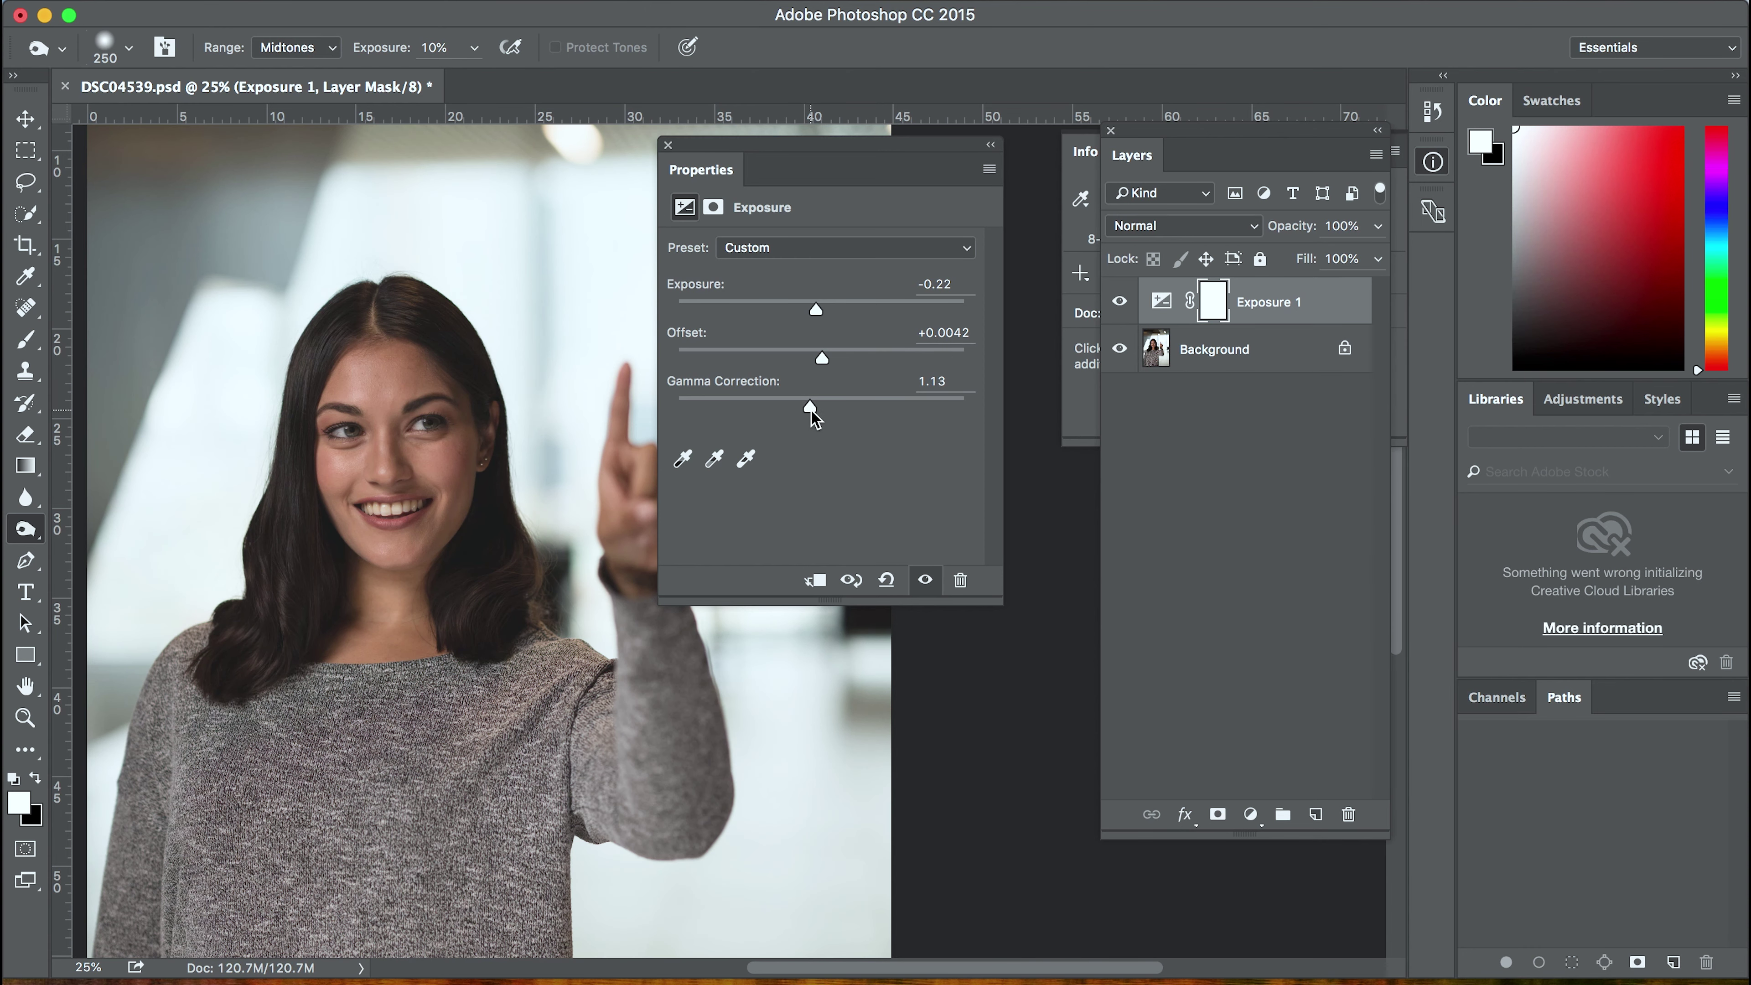
pyautogui.moveTo(808, 409)
pyautogui.mouseDown()
pyautogui.moveTo(841, 409)
pyautogui.moveTo(811, 408)
pyautogui.mouseUp()
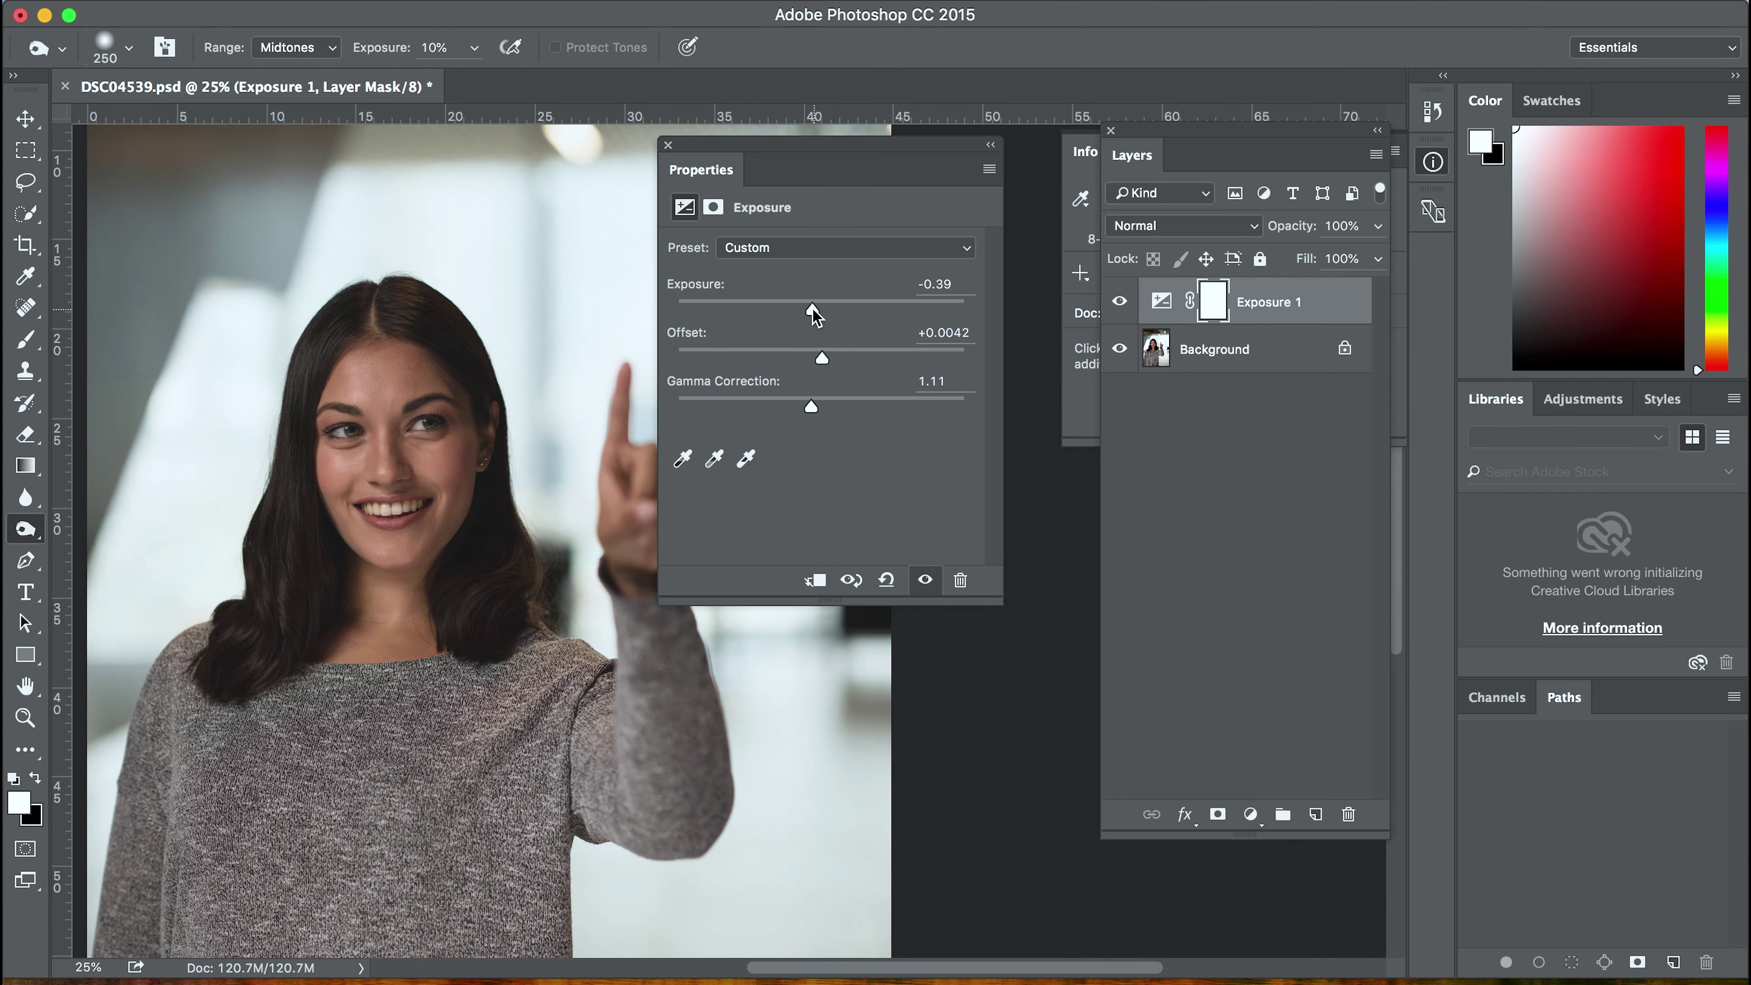
pyautogui.moveTo(813, 308); pyautogui.dragTo(811, 307)
# Move the Exposure settings clear of the woman's raised hand and bring the layer list back to the front
pyautogui.moveTo(814, 145)
pyautogui.mouseDown()
pyautogui.moveTo(922, 335)
pyautogui.moveTo(1078, 449)
pyautogui.moveTo(942, 310)
pyautogui.mouseUp()
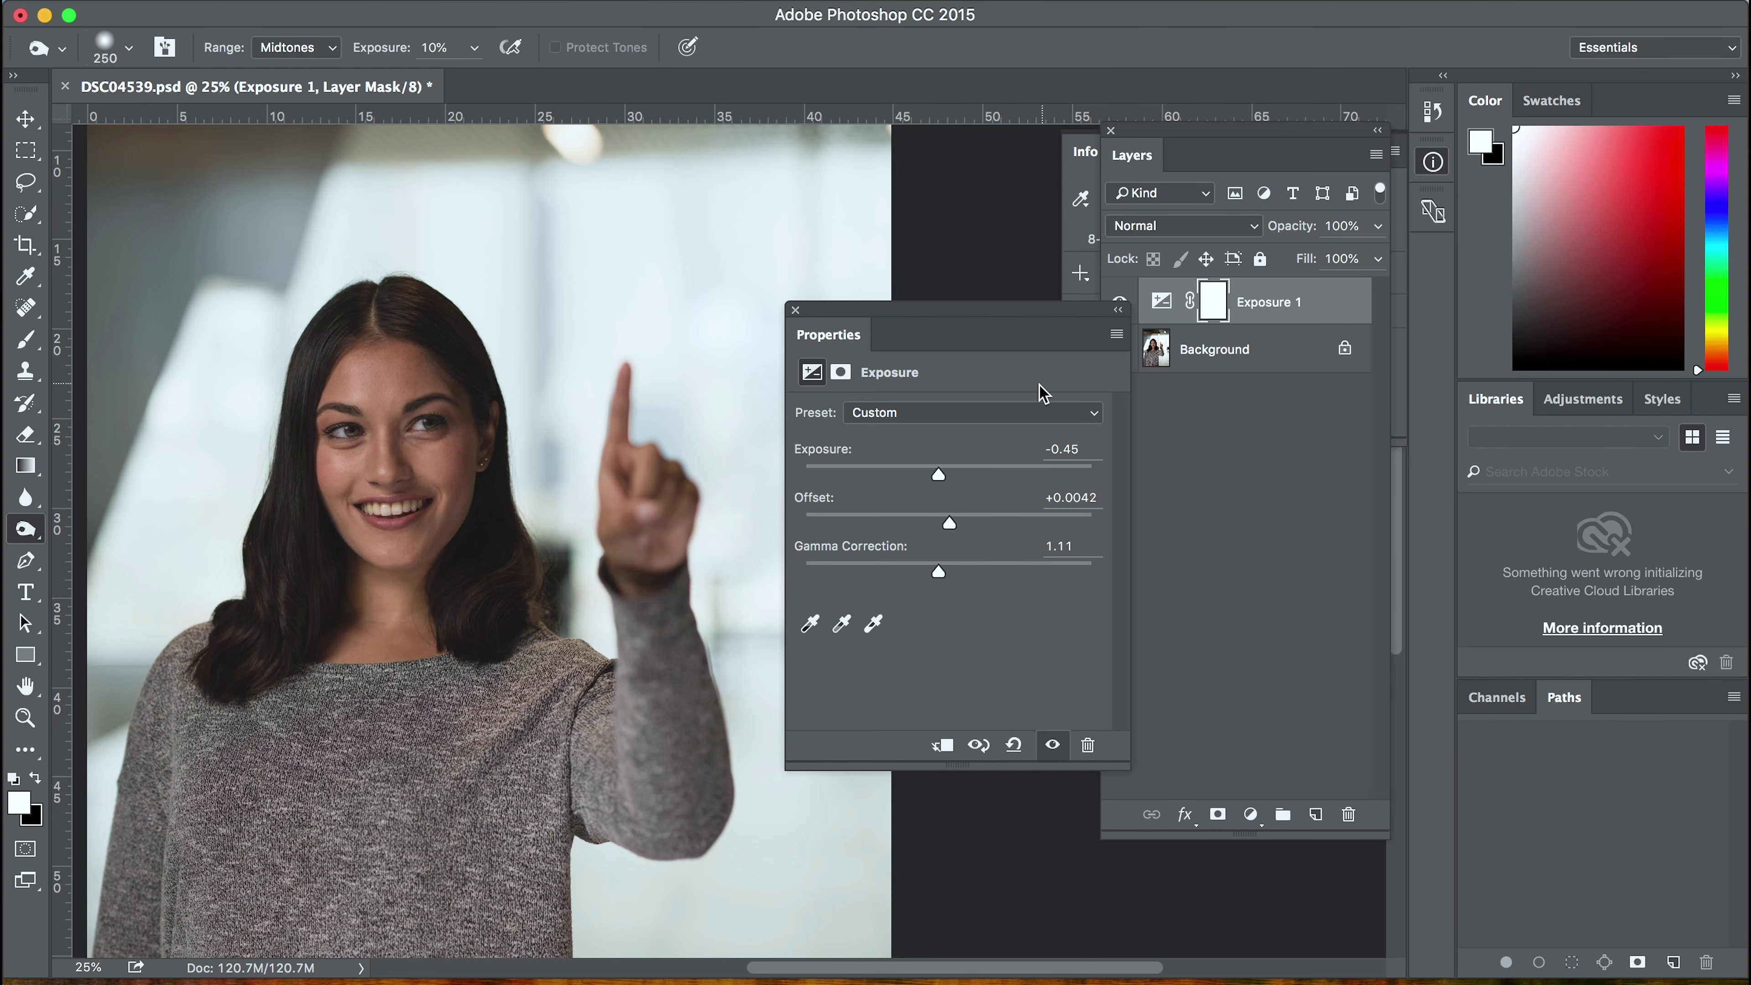
pyautogui.moveTo(979, 320); pyautogui.dragTo(1191, 303)
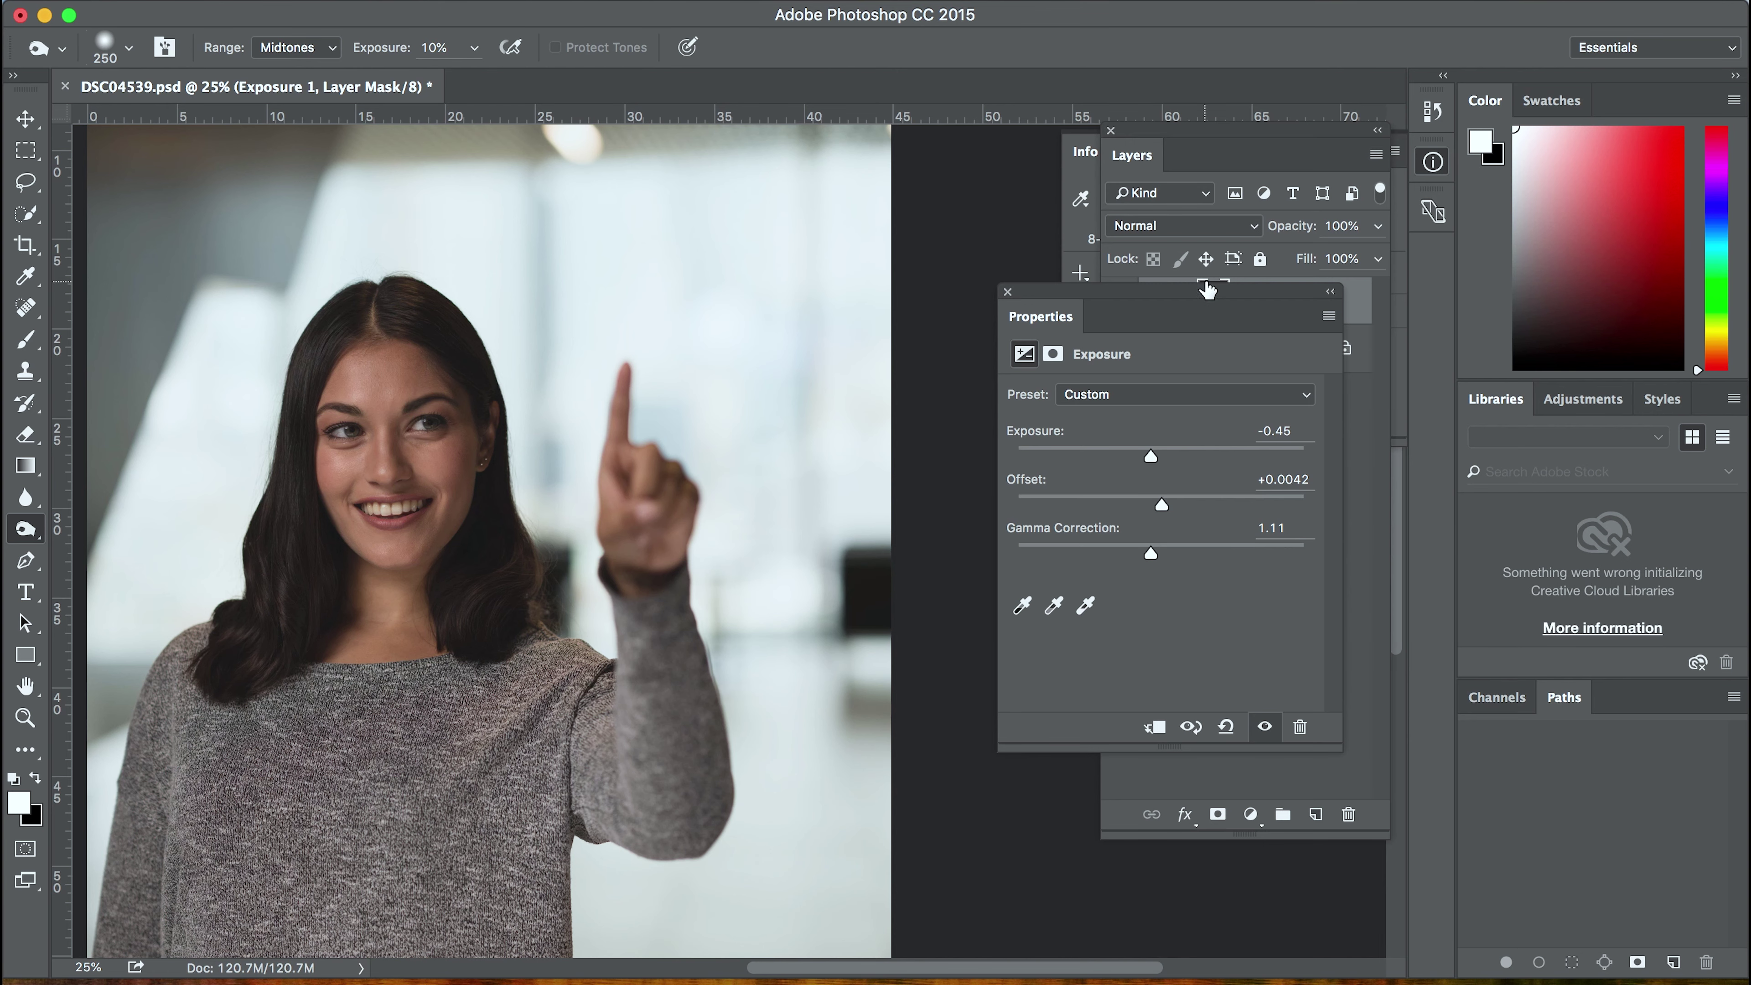
pyautogui.moveTo(1208, 293); pyautogui.dragTo(984, 264)
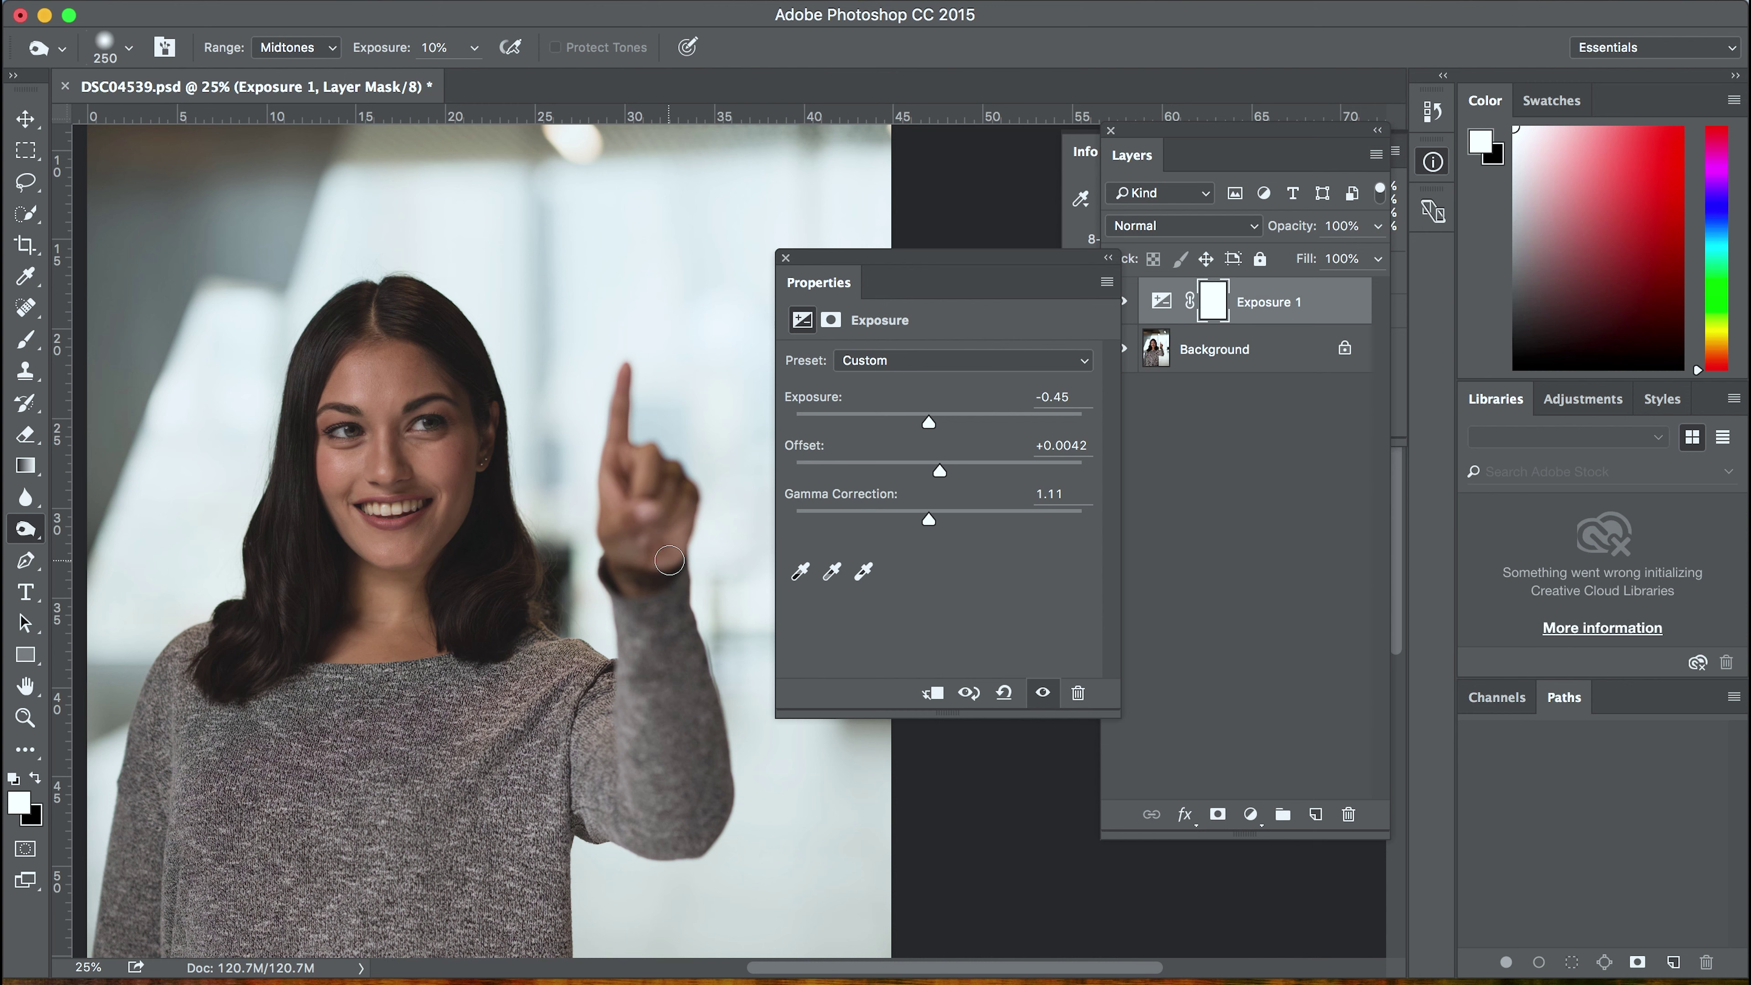
pyautogui.click(1305, 446)
pyautogui.click(1148, 302)
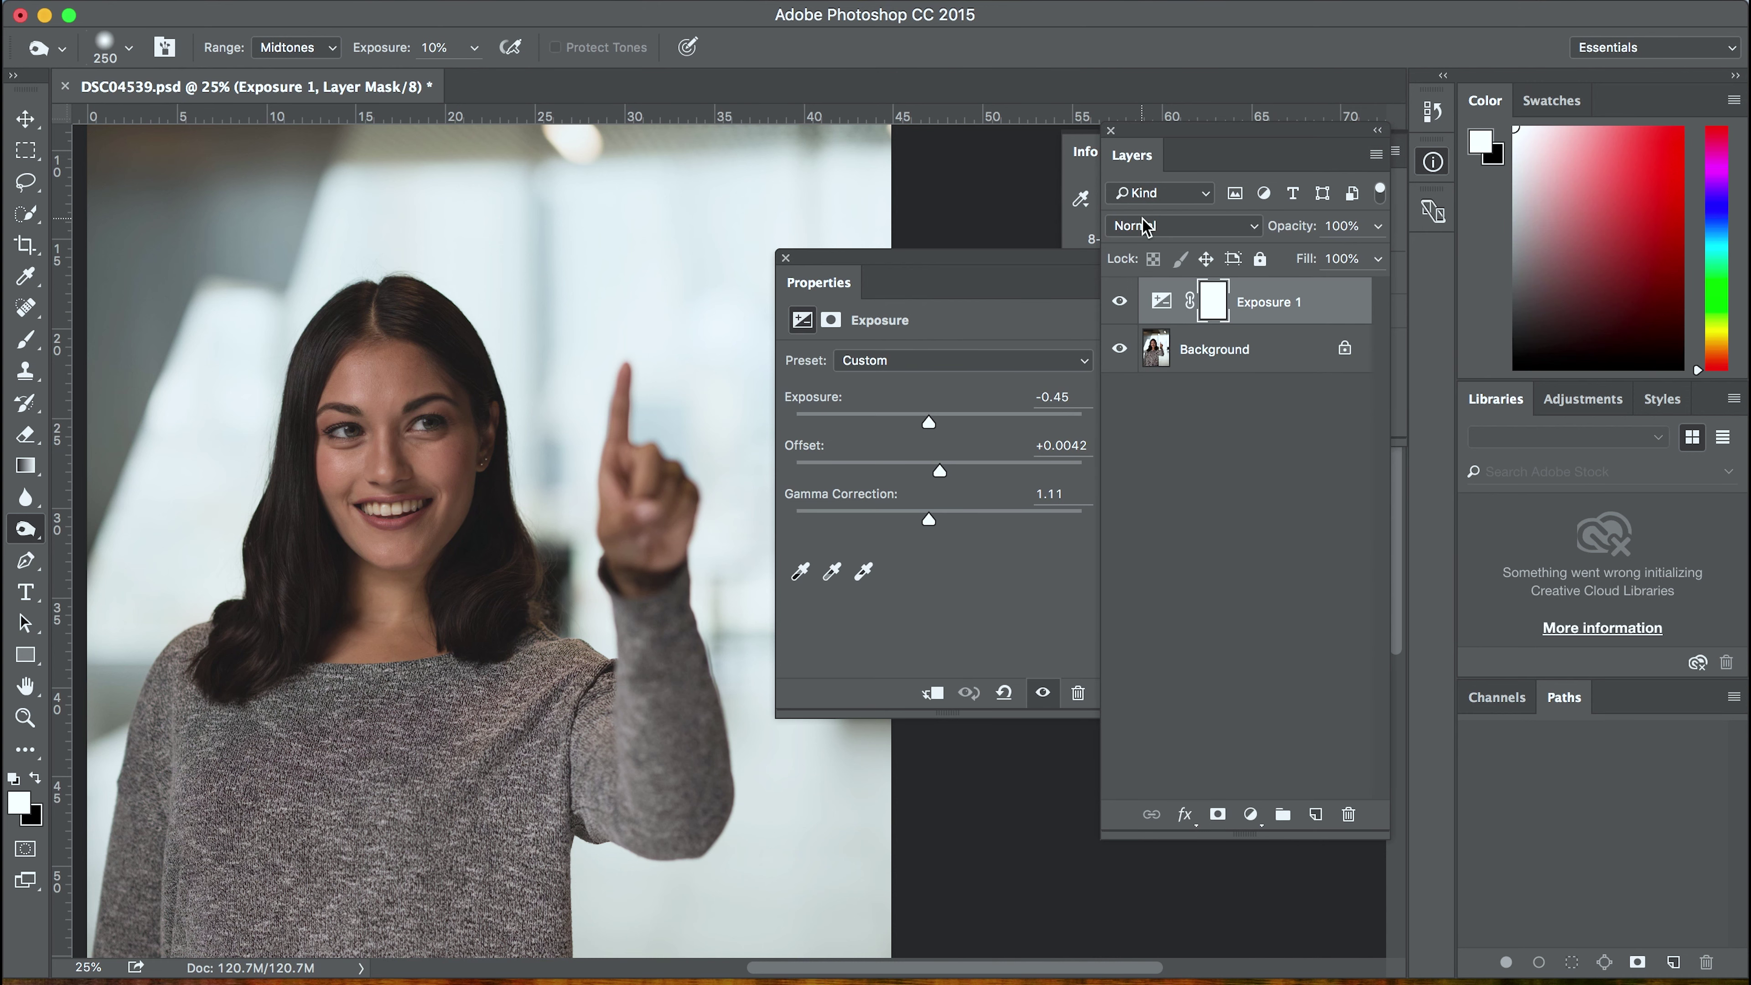
# Toggle the exposure adjustment layer's visibility repeatedly to compare the photo with and without it, leaving it visible
pyautogui.click(1121, 302)
pyautogui.click(1121, 301)
pyautogui.click(1123, 301)
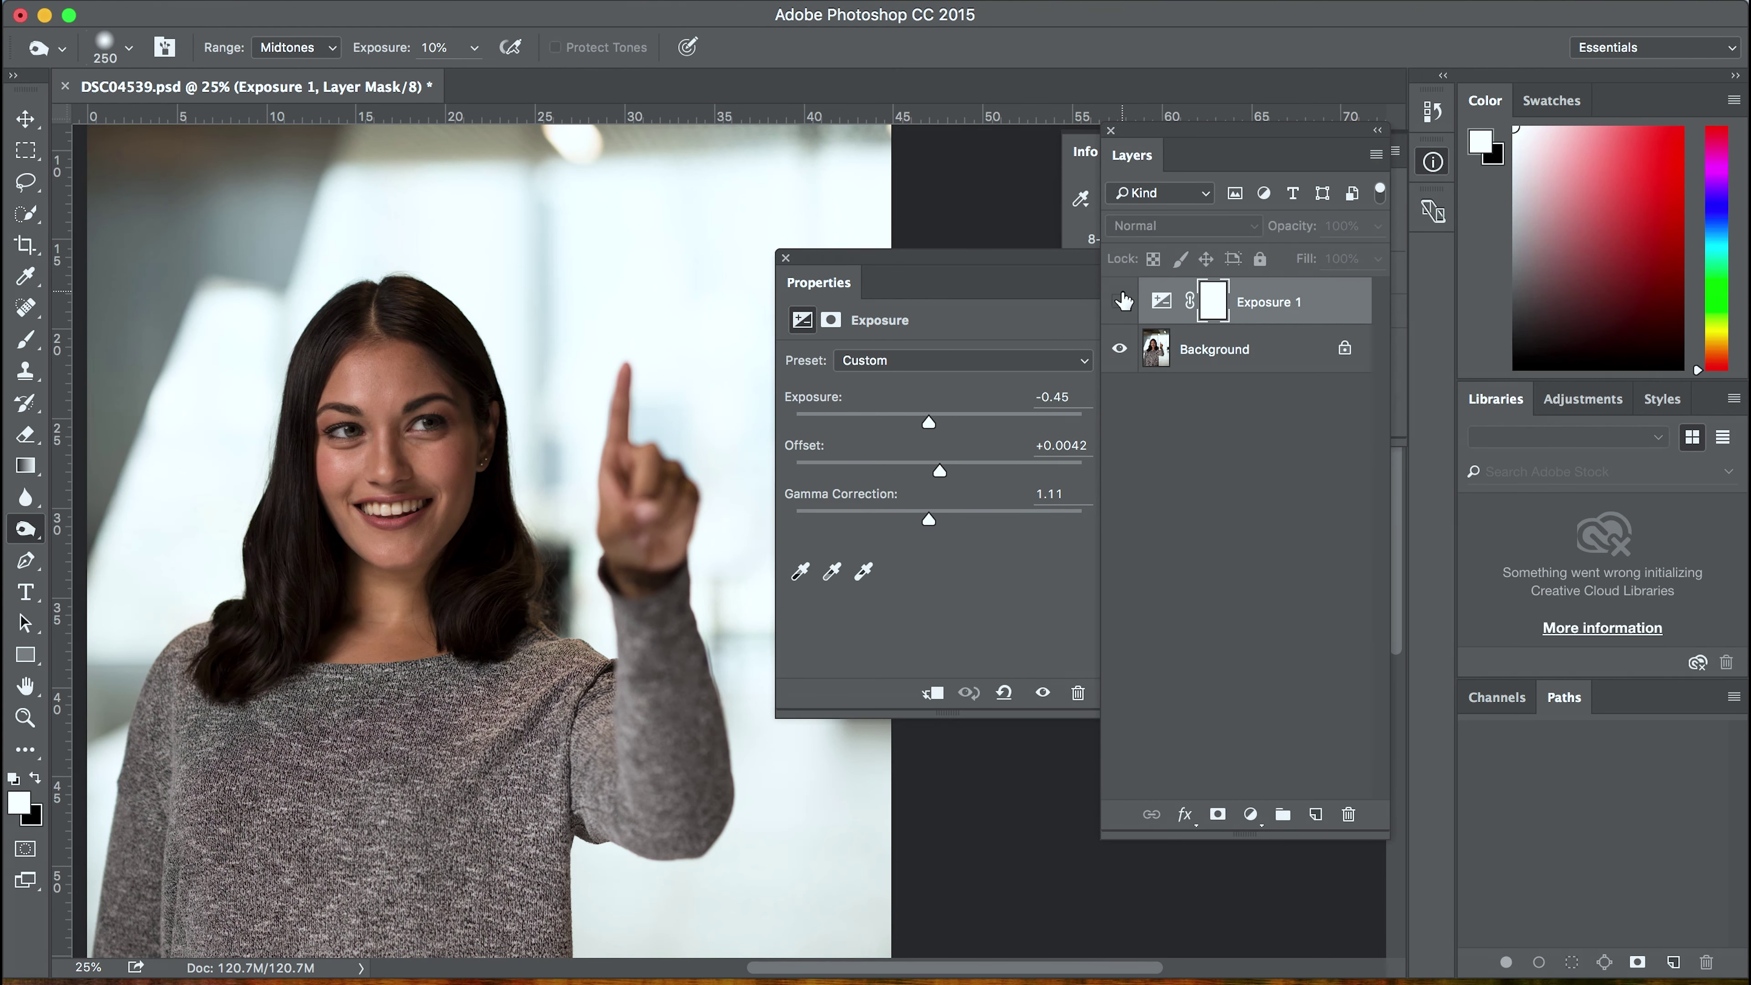
pyautogui.click(1122, 301)
pyautogui.click(1122, 301)
pyautogui.click(1122, 301)
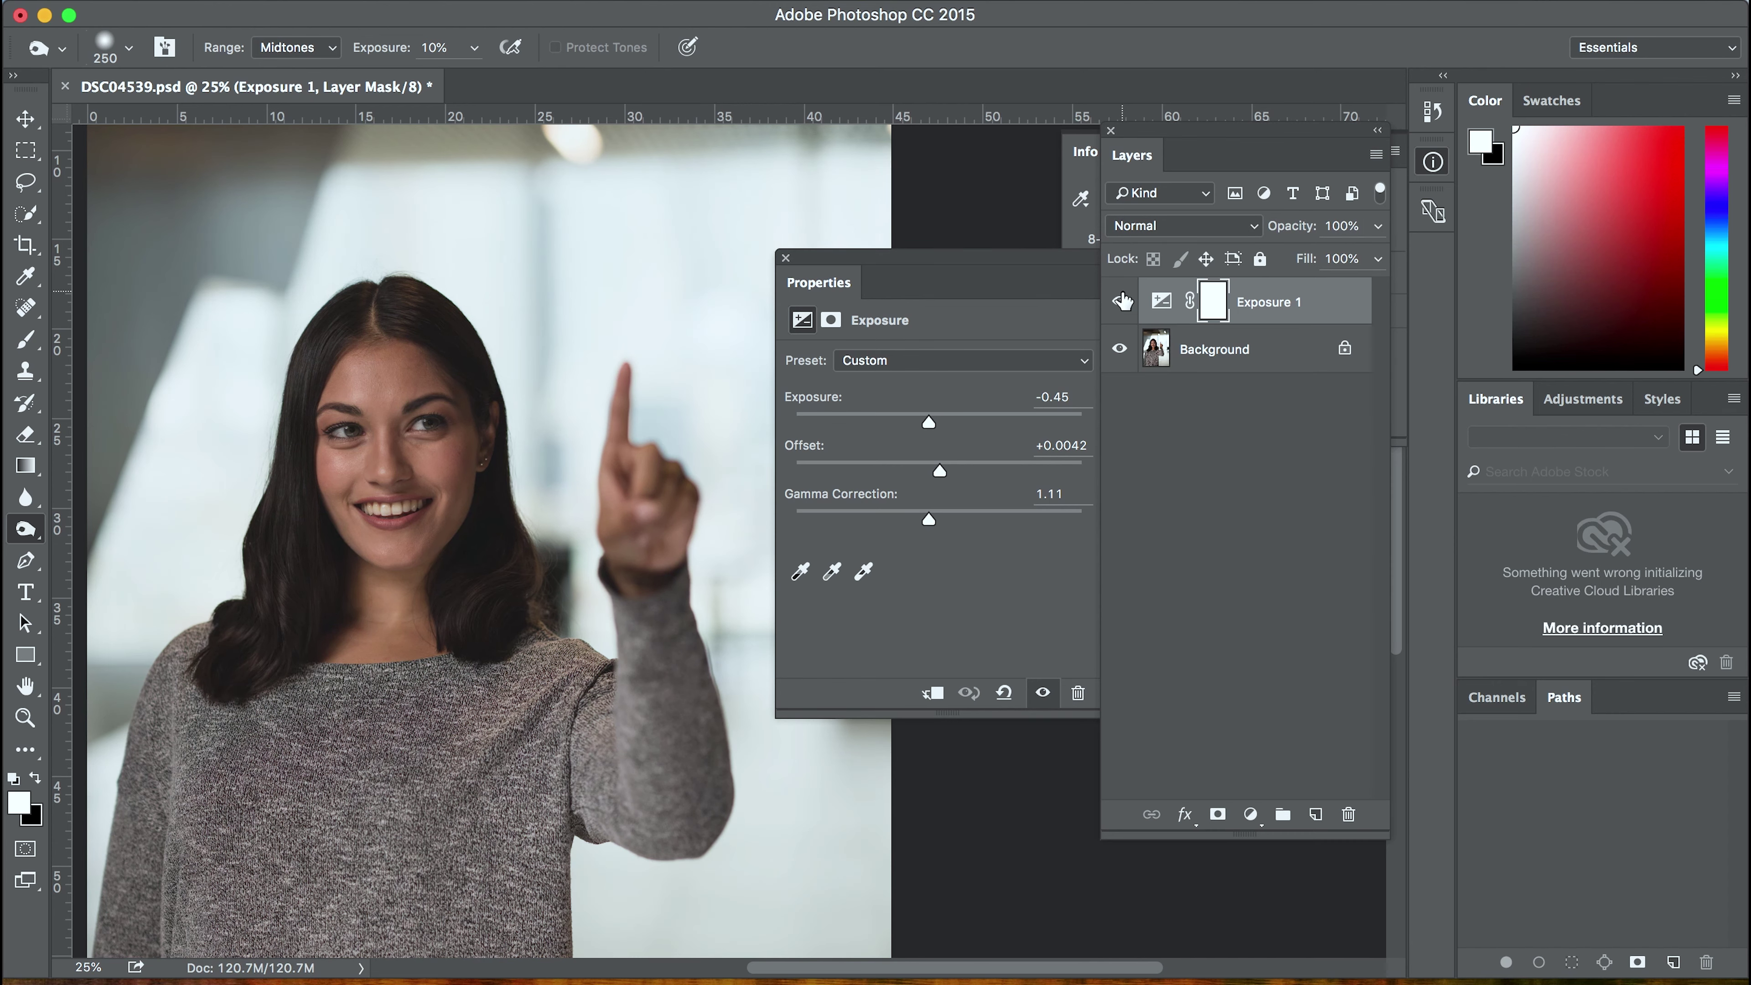
# Set the exposure adjustment layer's blend mode to Luminosity, switching back to Normal once to compare the two
pyautogui.click(1186, 226)
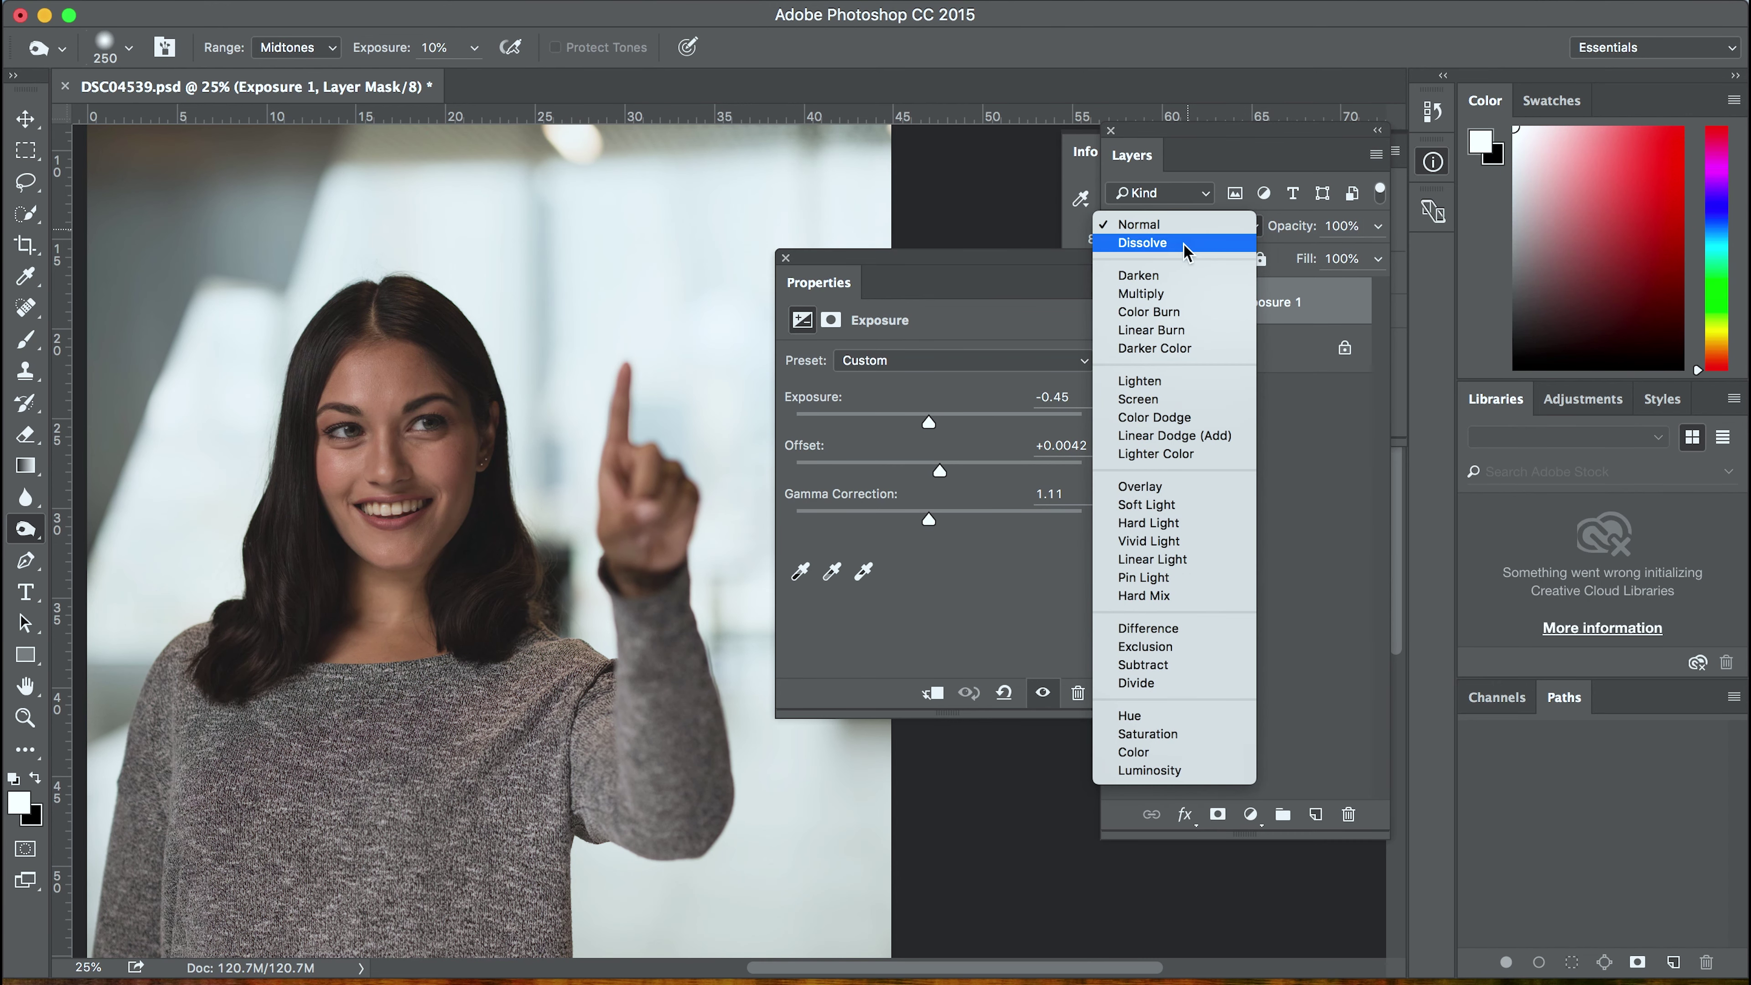
pyautogui.click(1150, 770)
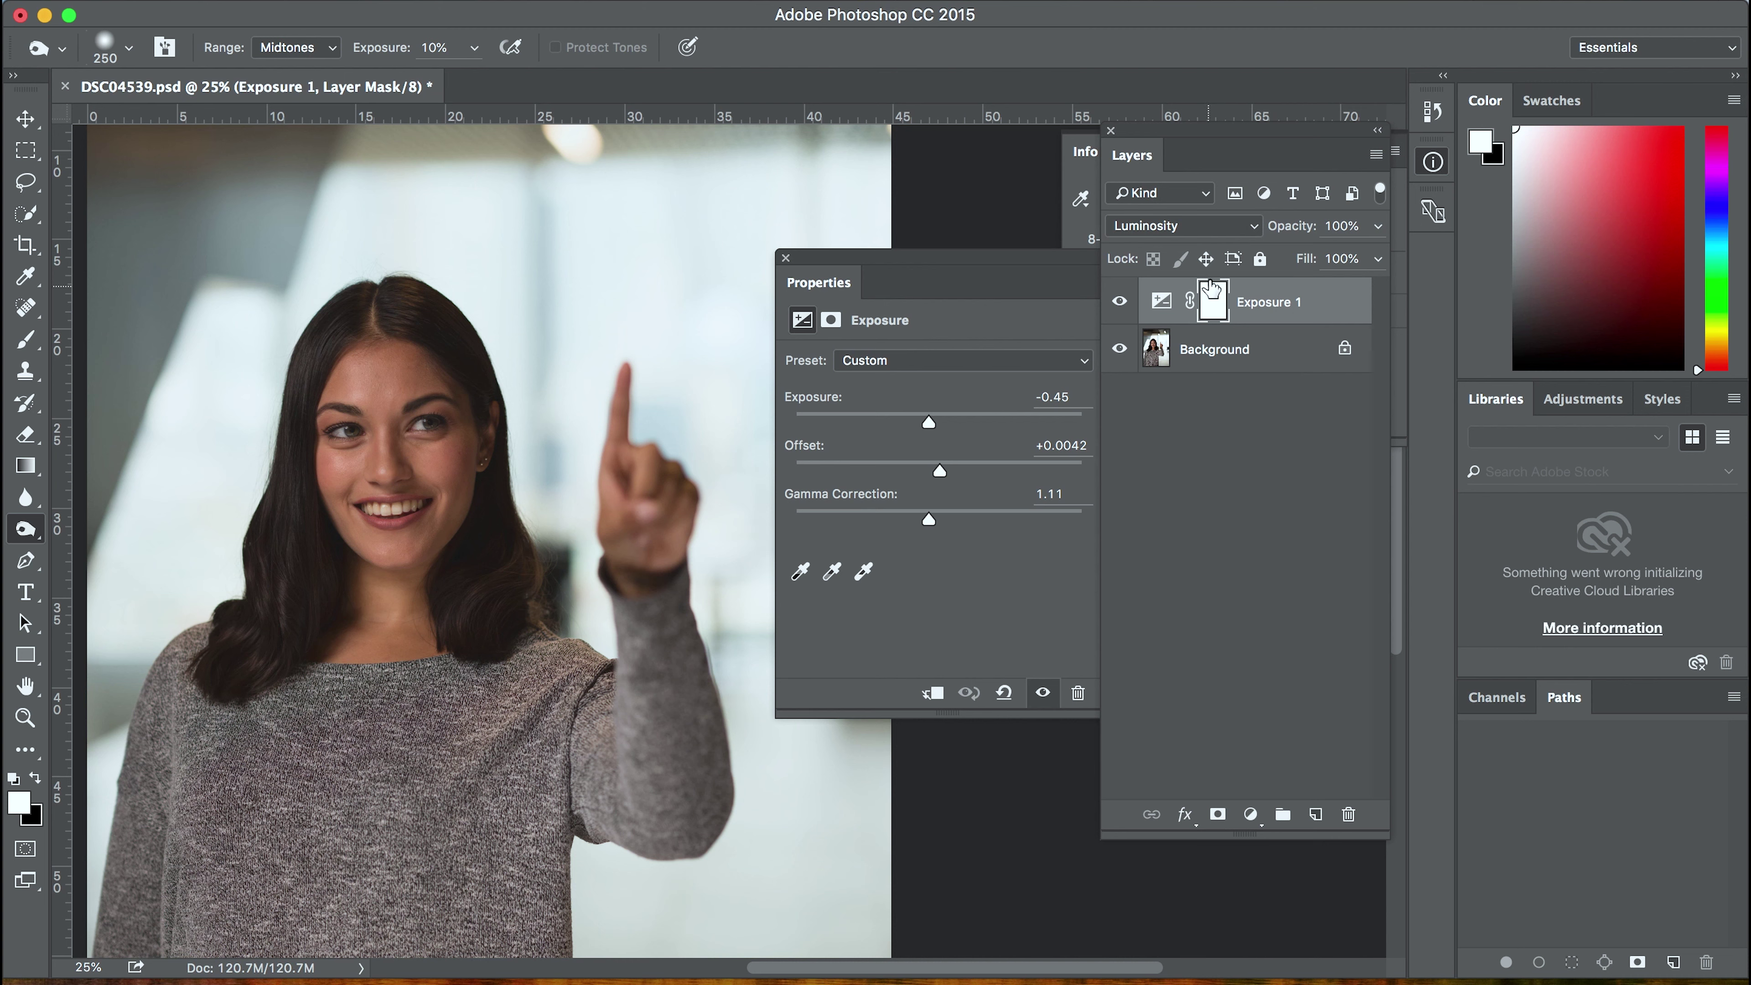
pyautogui.click(1154, 238)
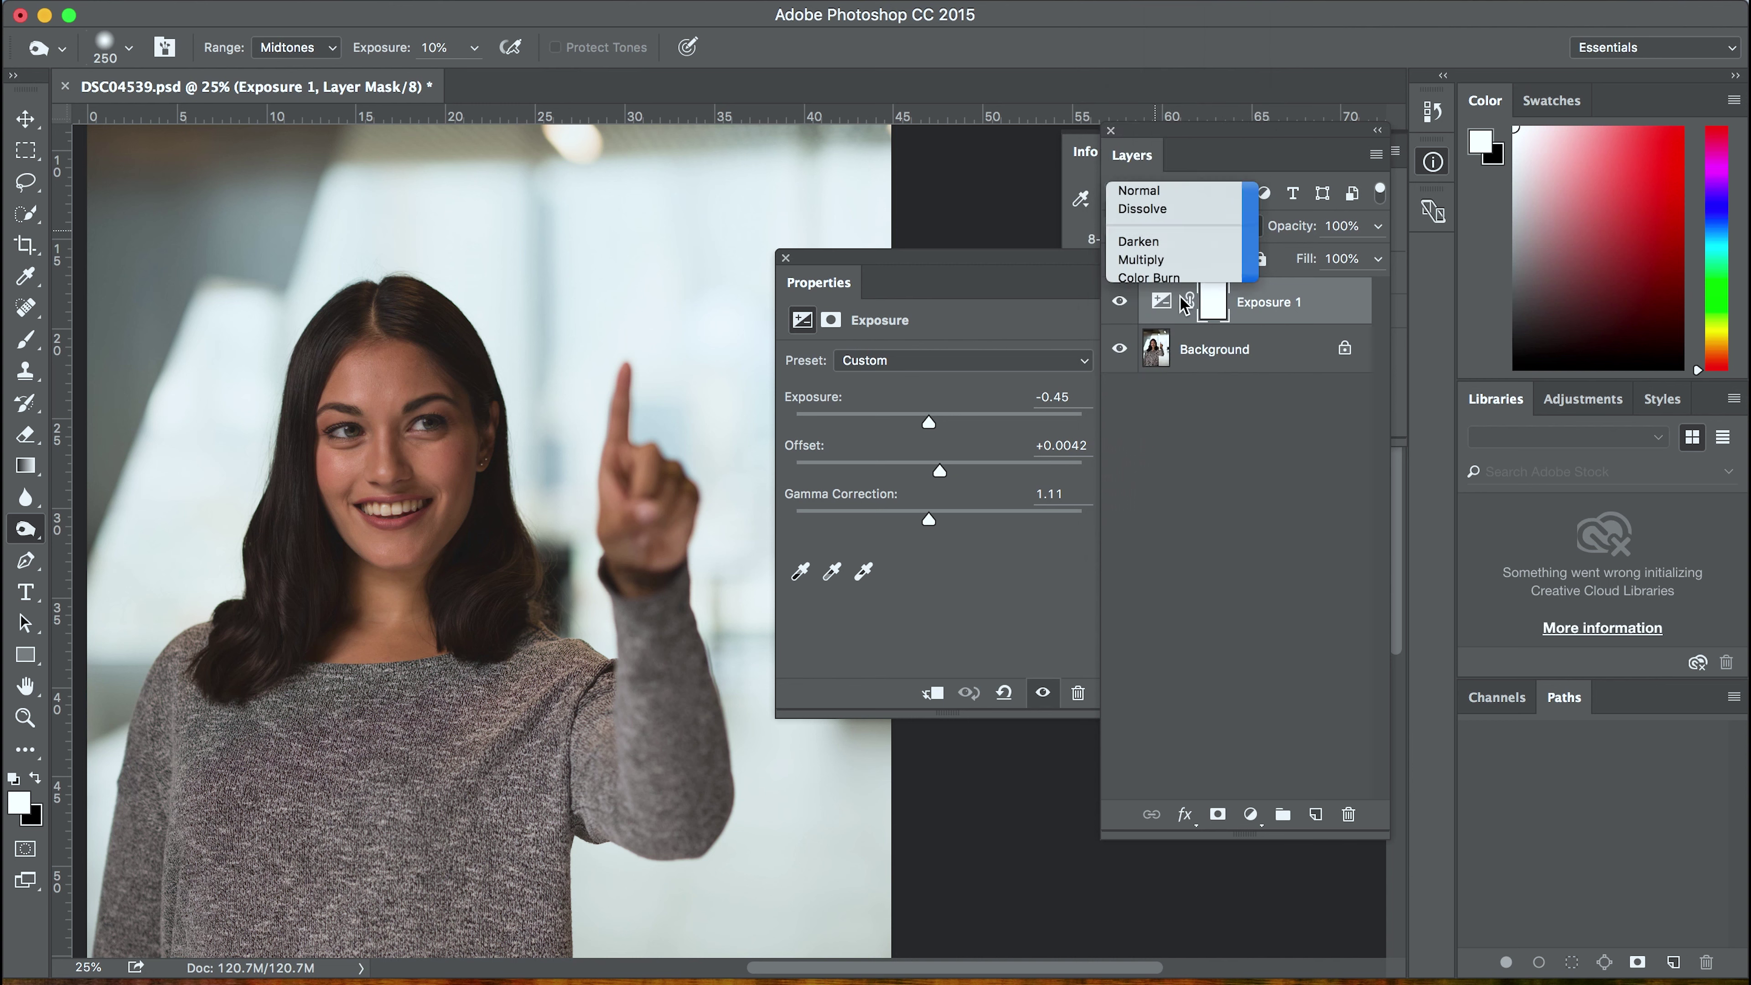
pyautogui.click(1182, 304)
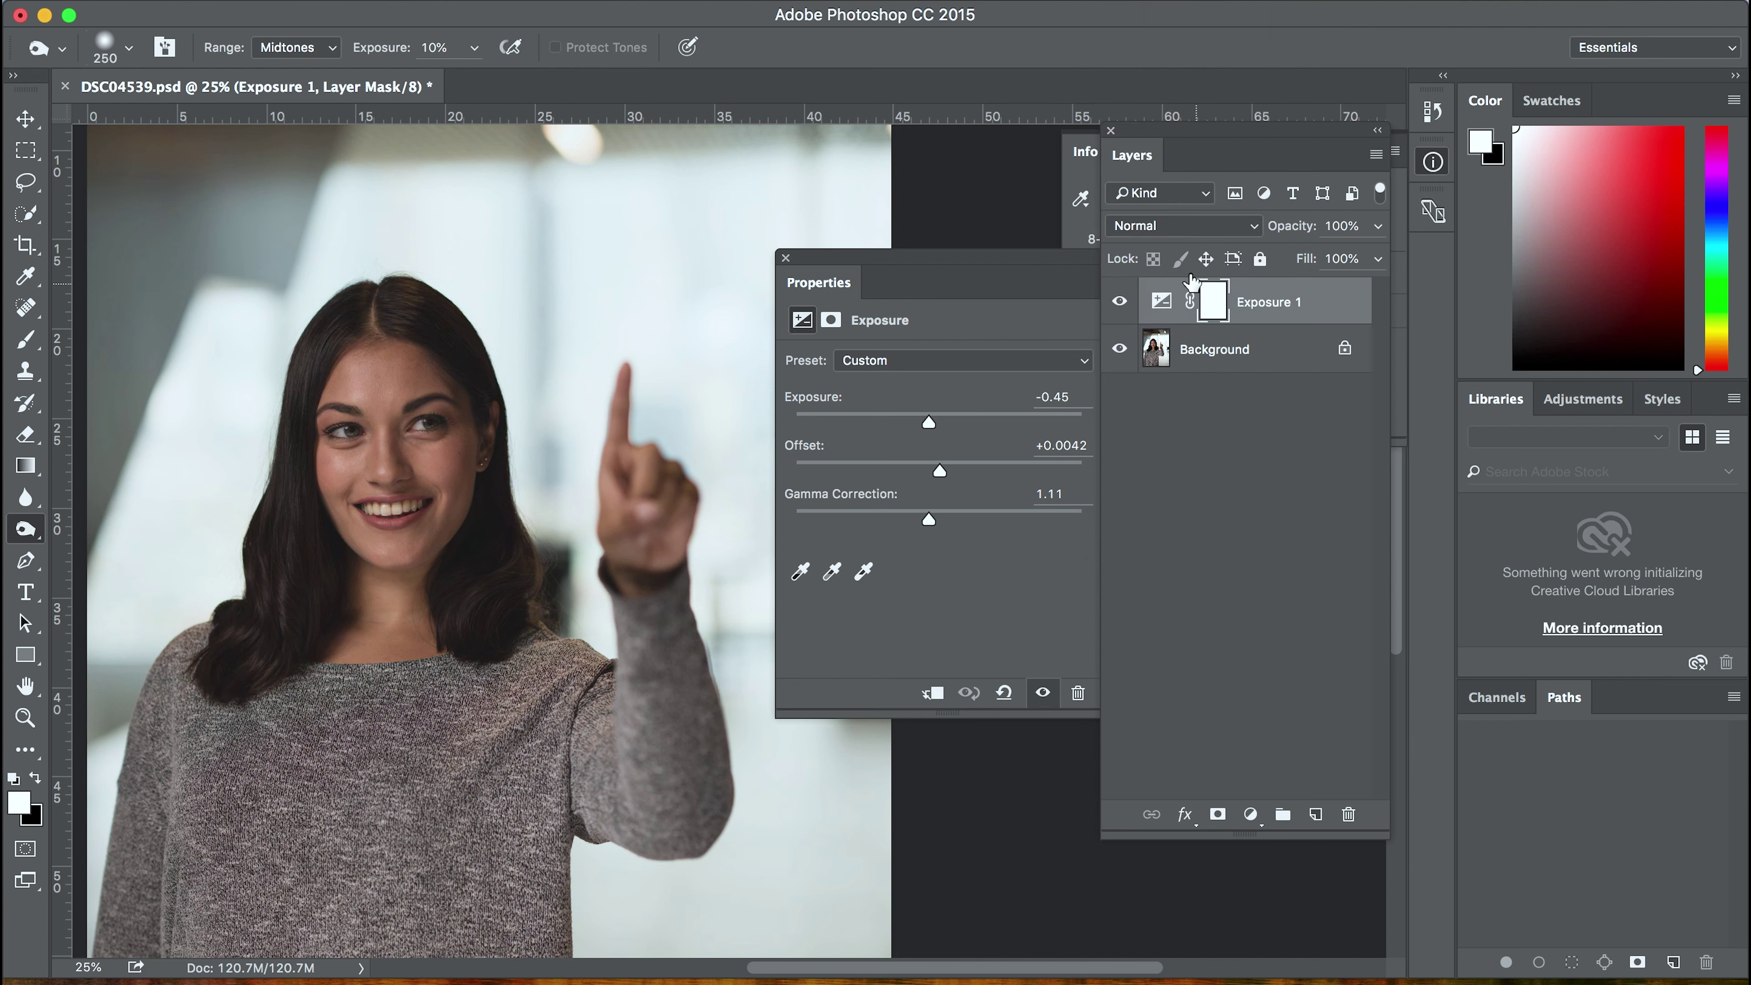
pyautogui.click(1161, 241)
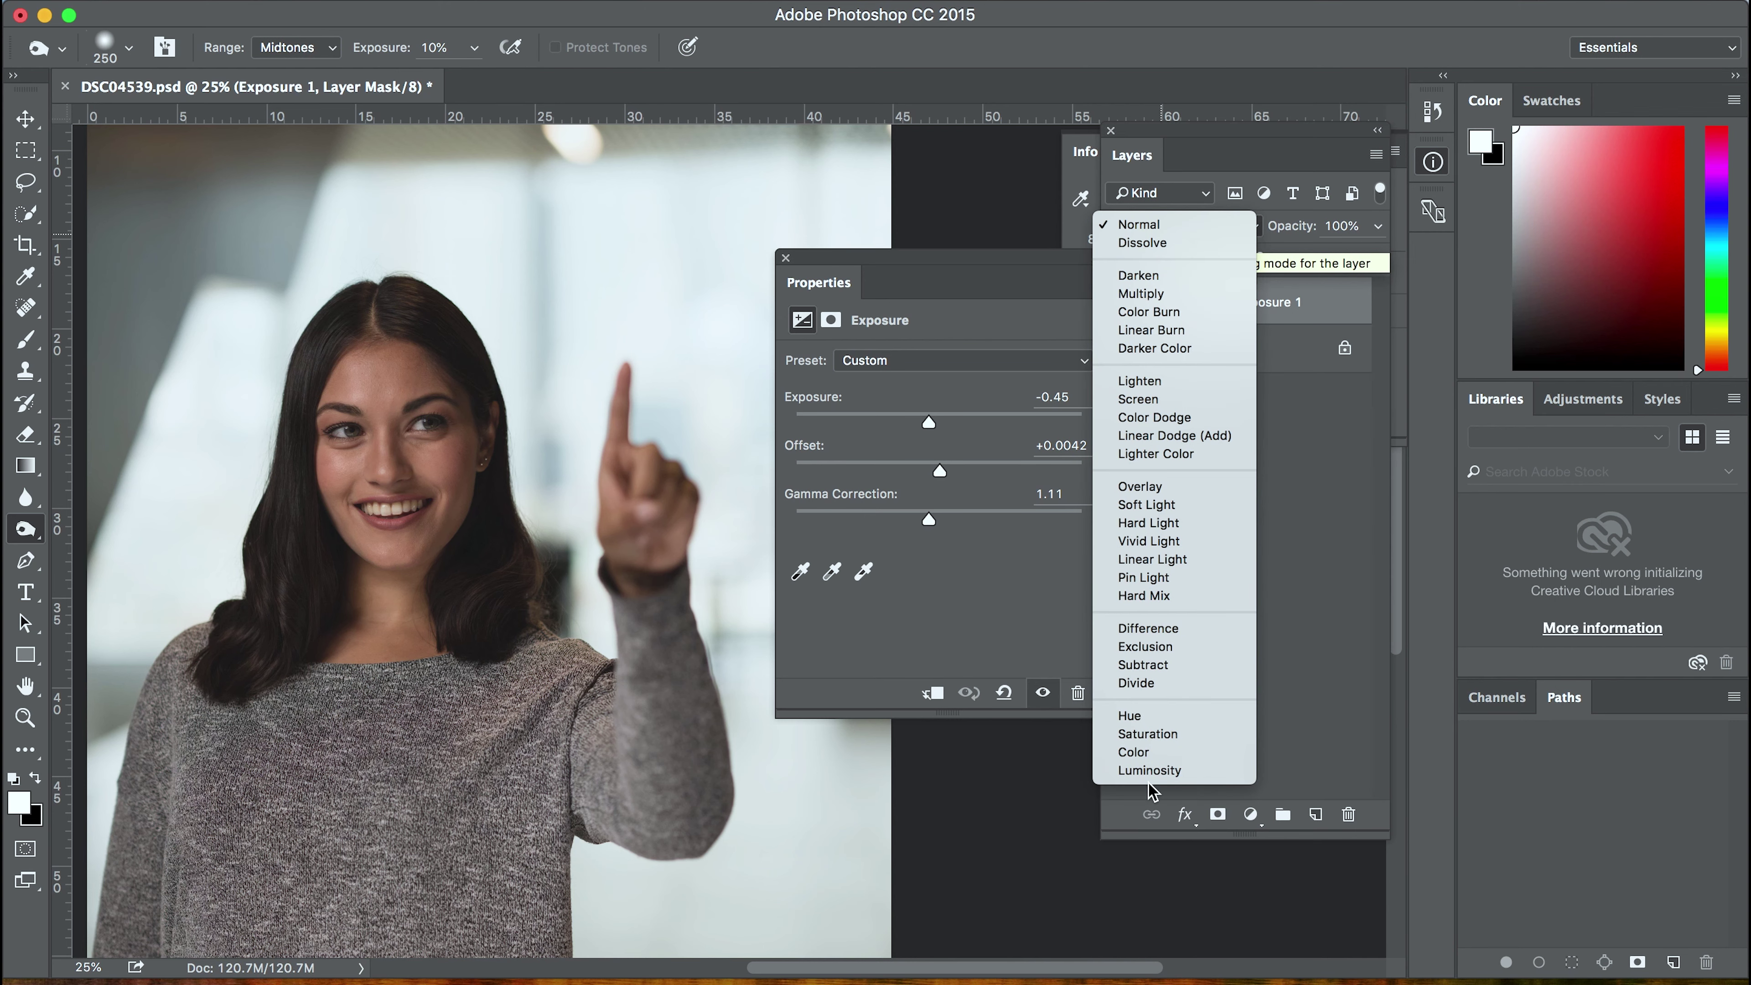
pyautogui.press('Return')
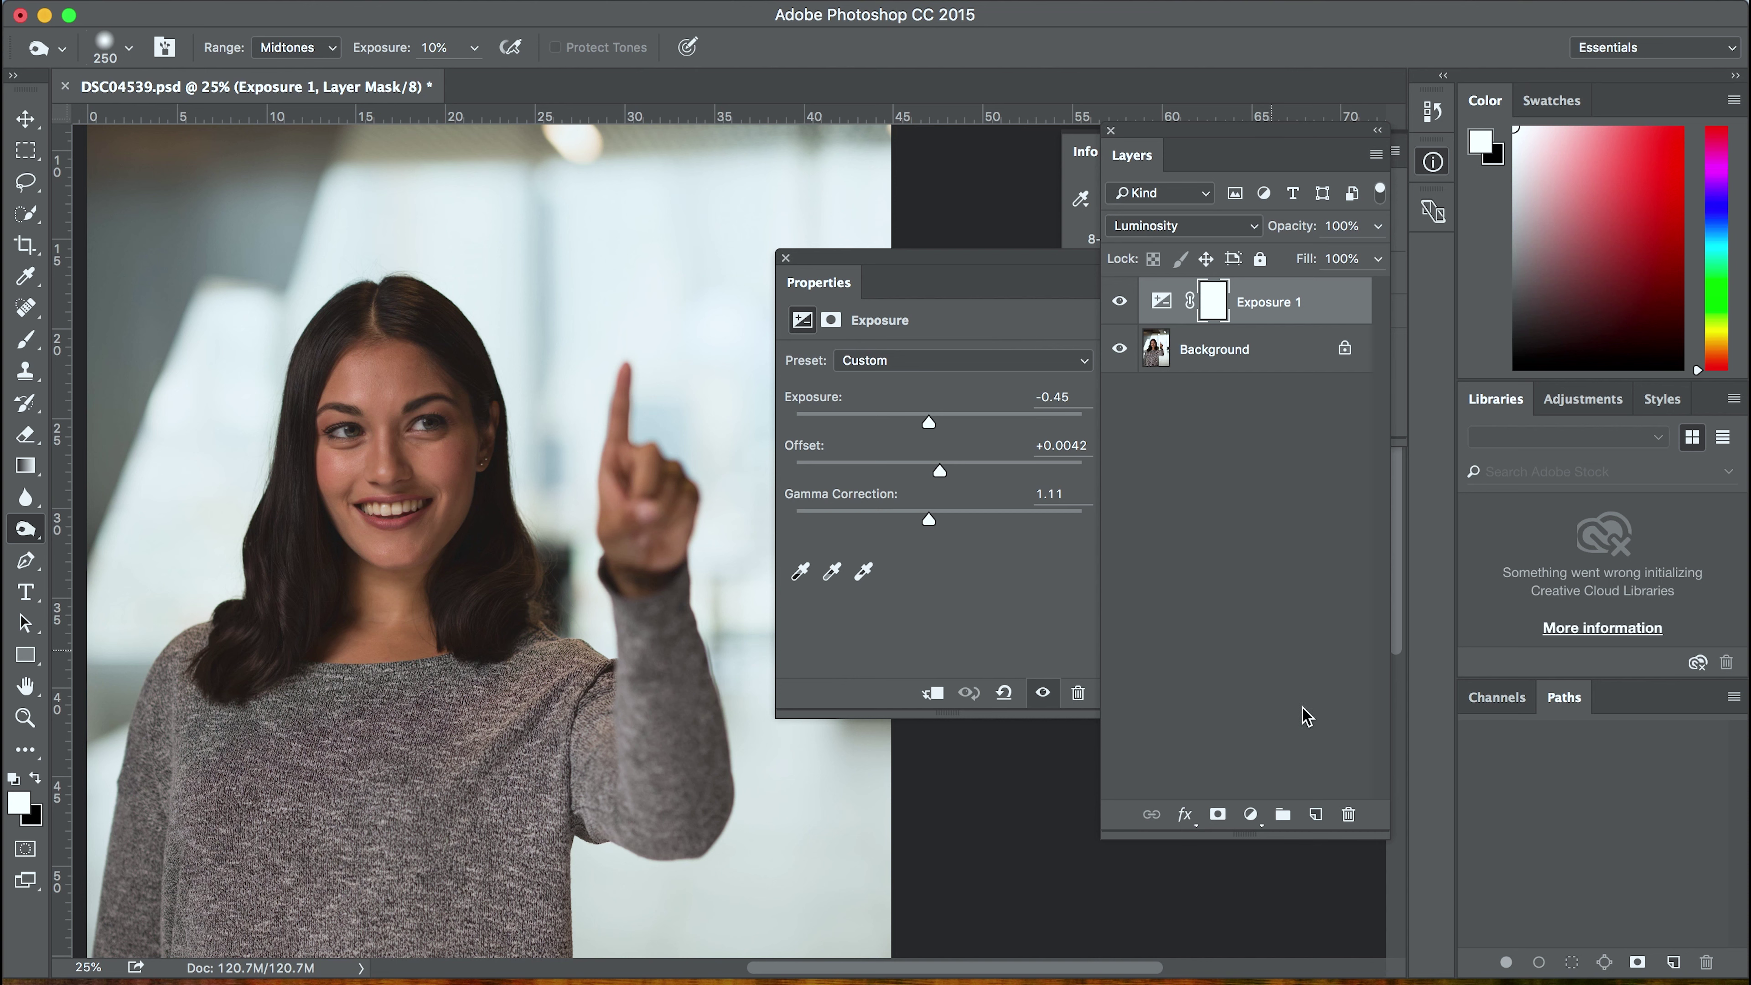
# Add a Curves adjustment layer above the exposure adjustment
pyautogui.click(1250, 814)
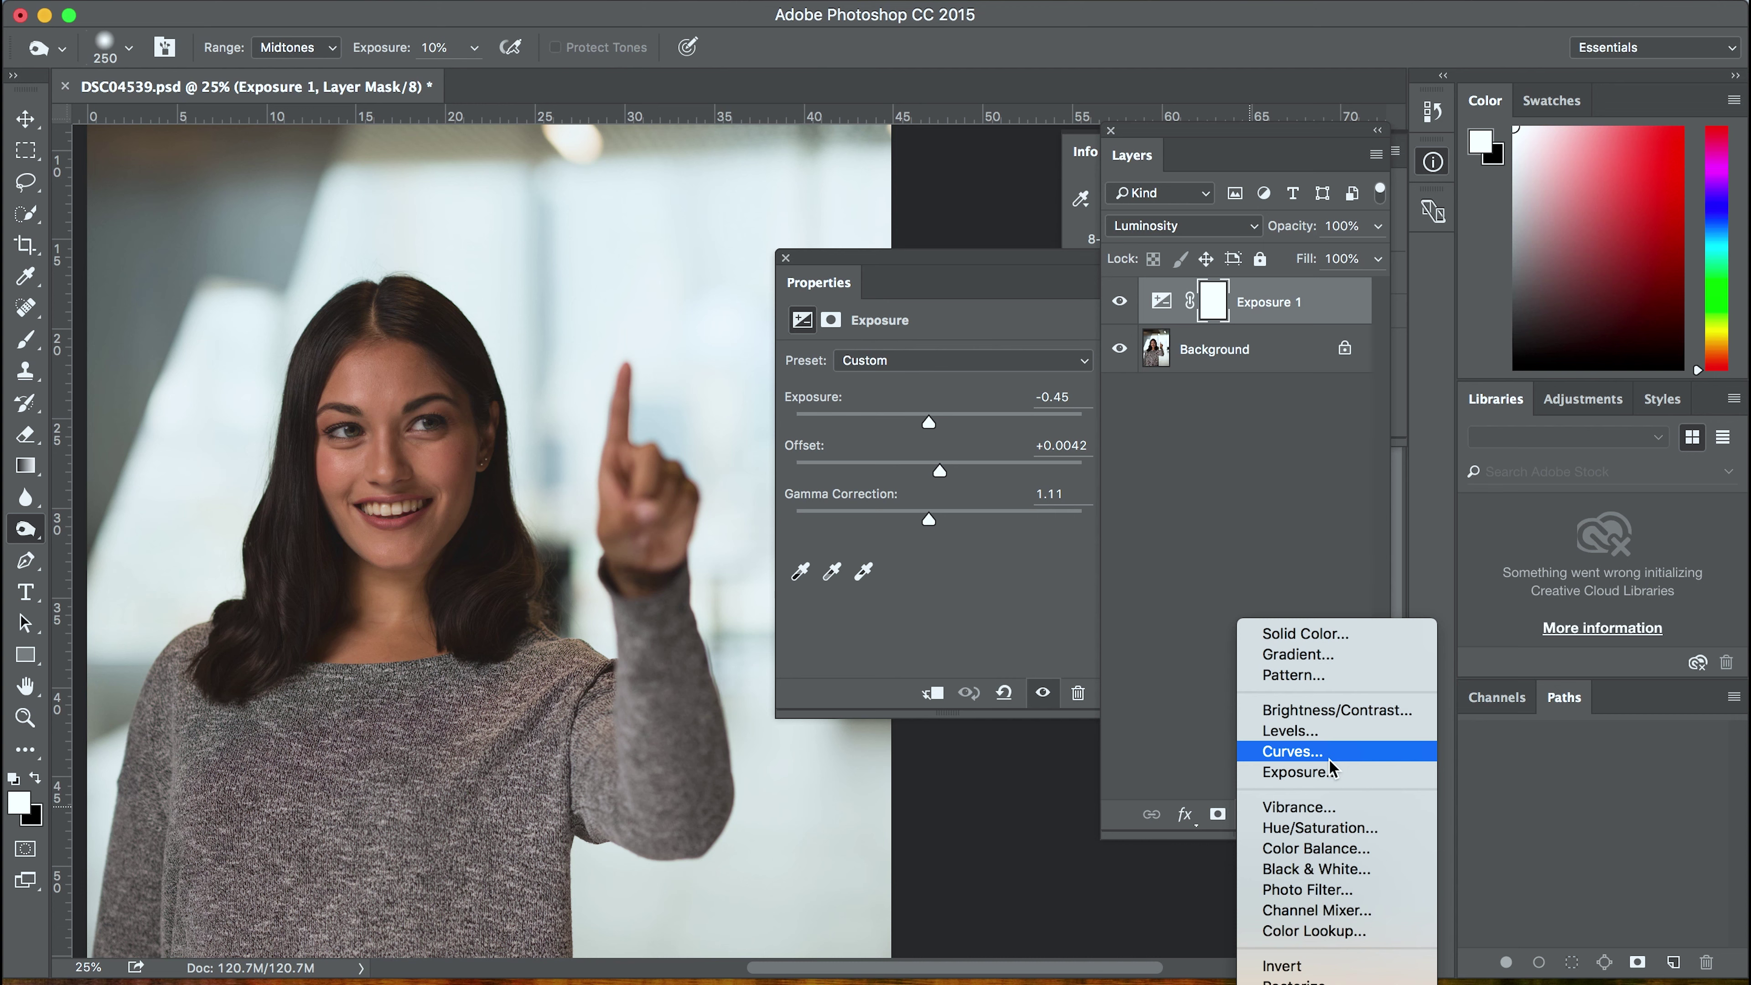
pyautogui.scroll(-1, 1339, 793)
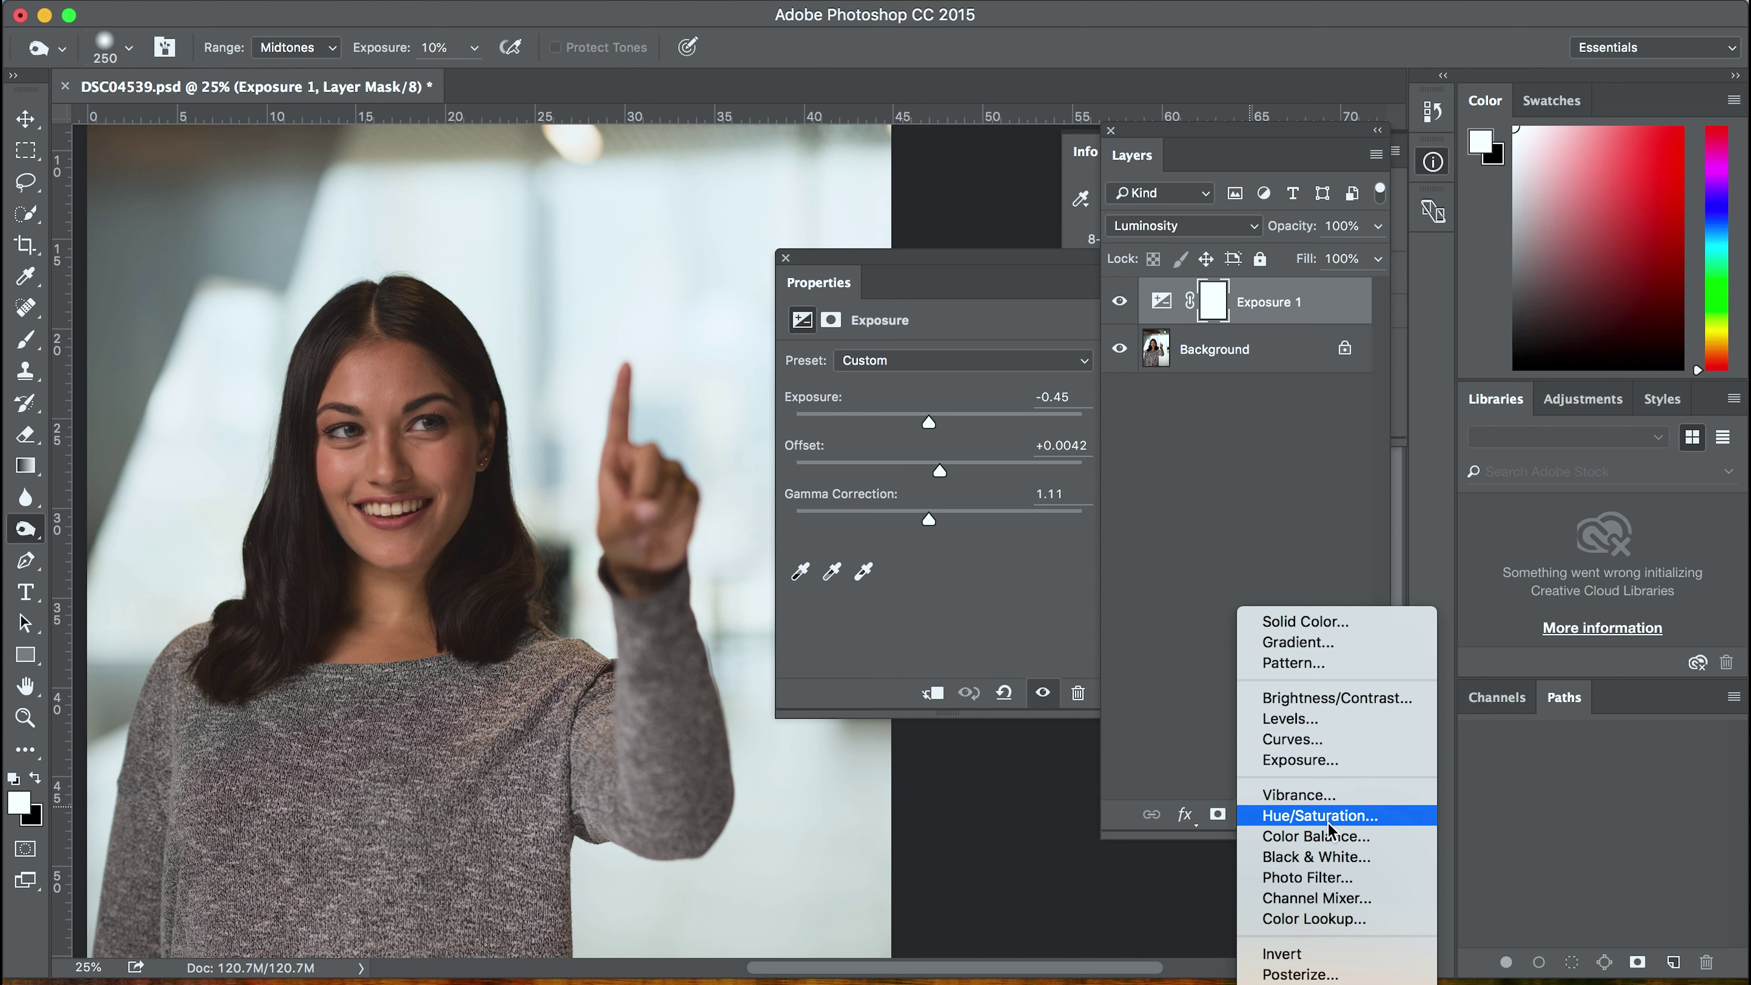
pyautogui.click(1317, 740)
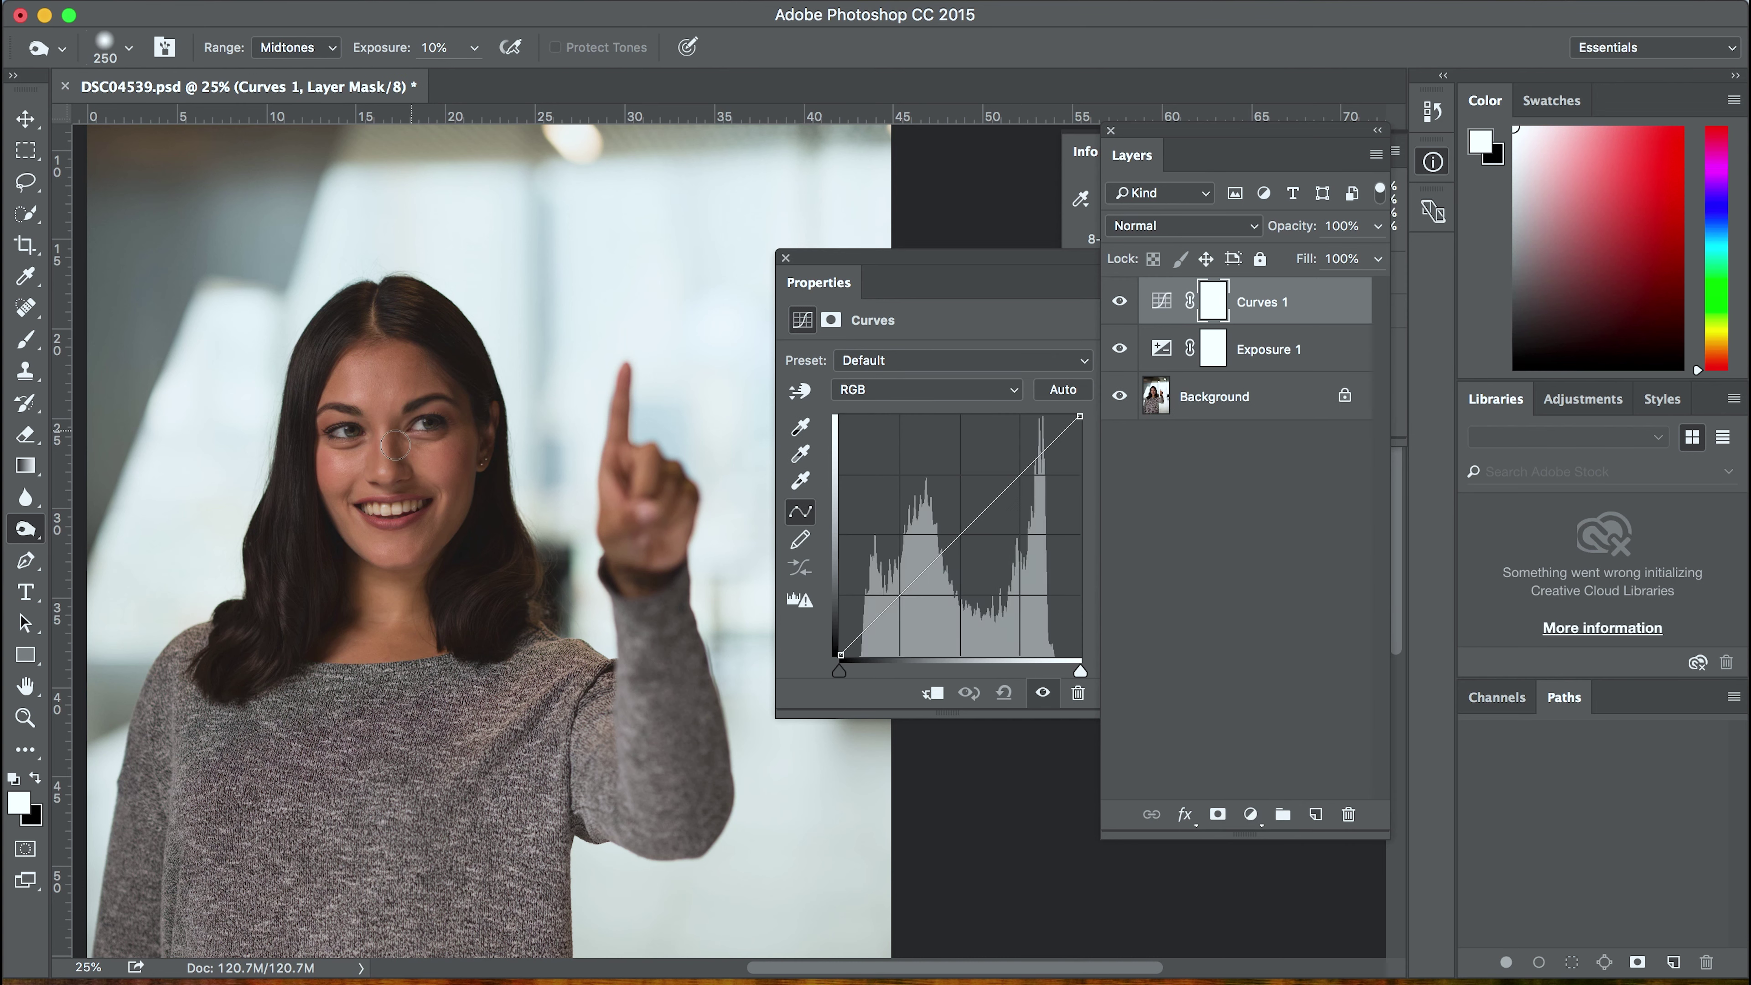
pyautogui.scroll(-2, 985, 414)
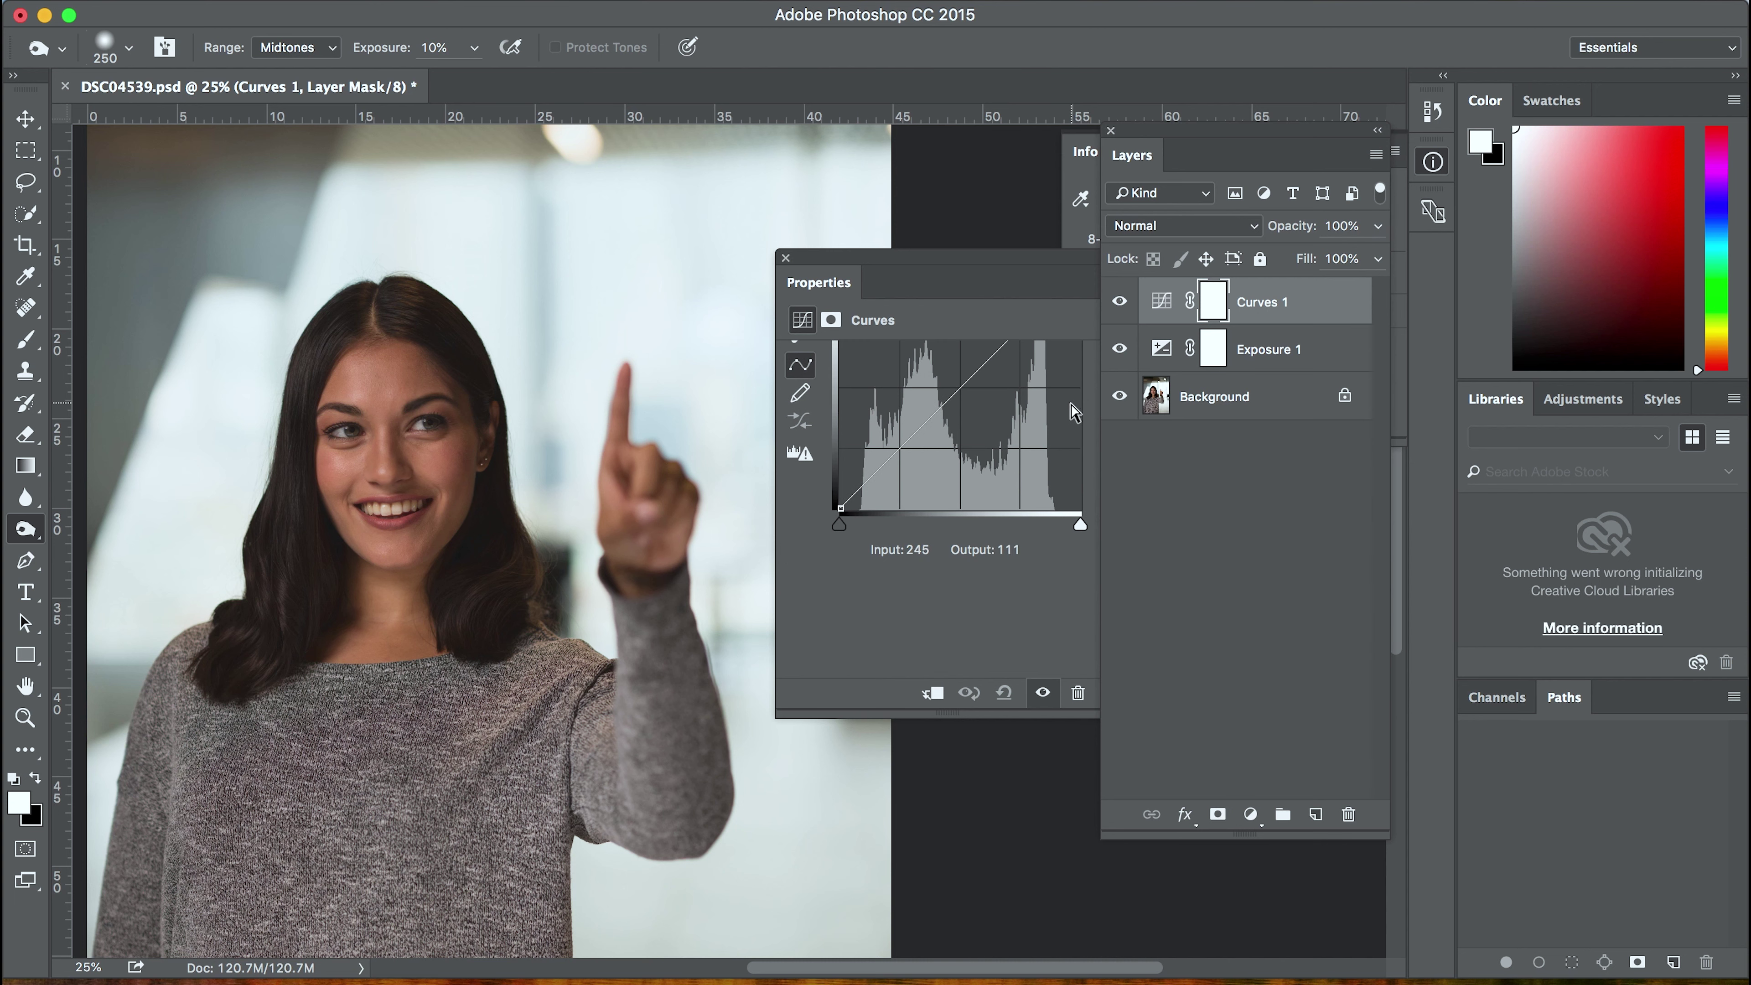
pyautogui.scroll(2, 1079, 407)
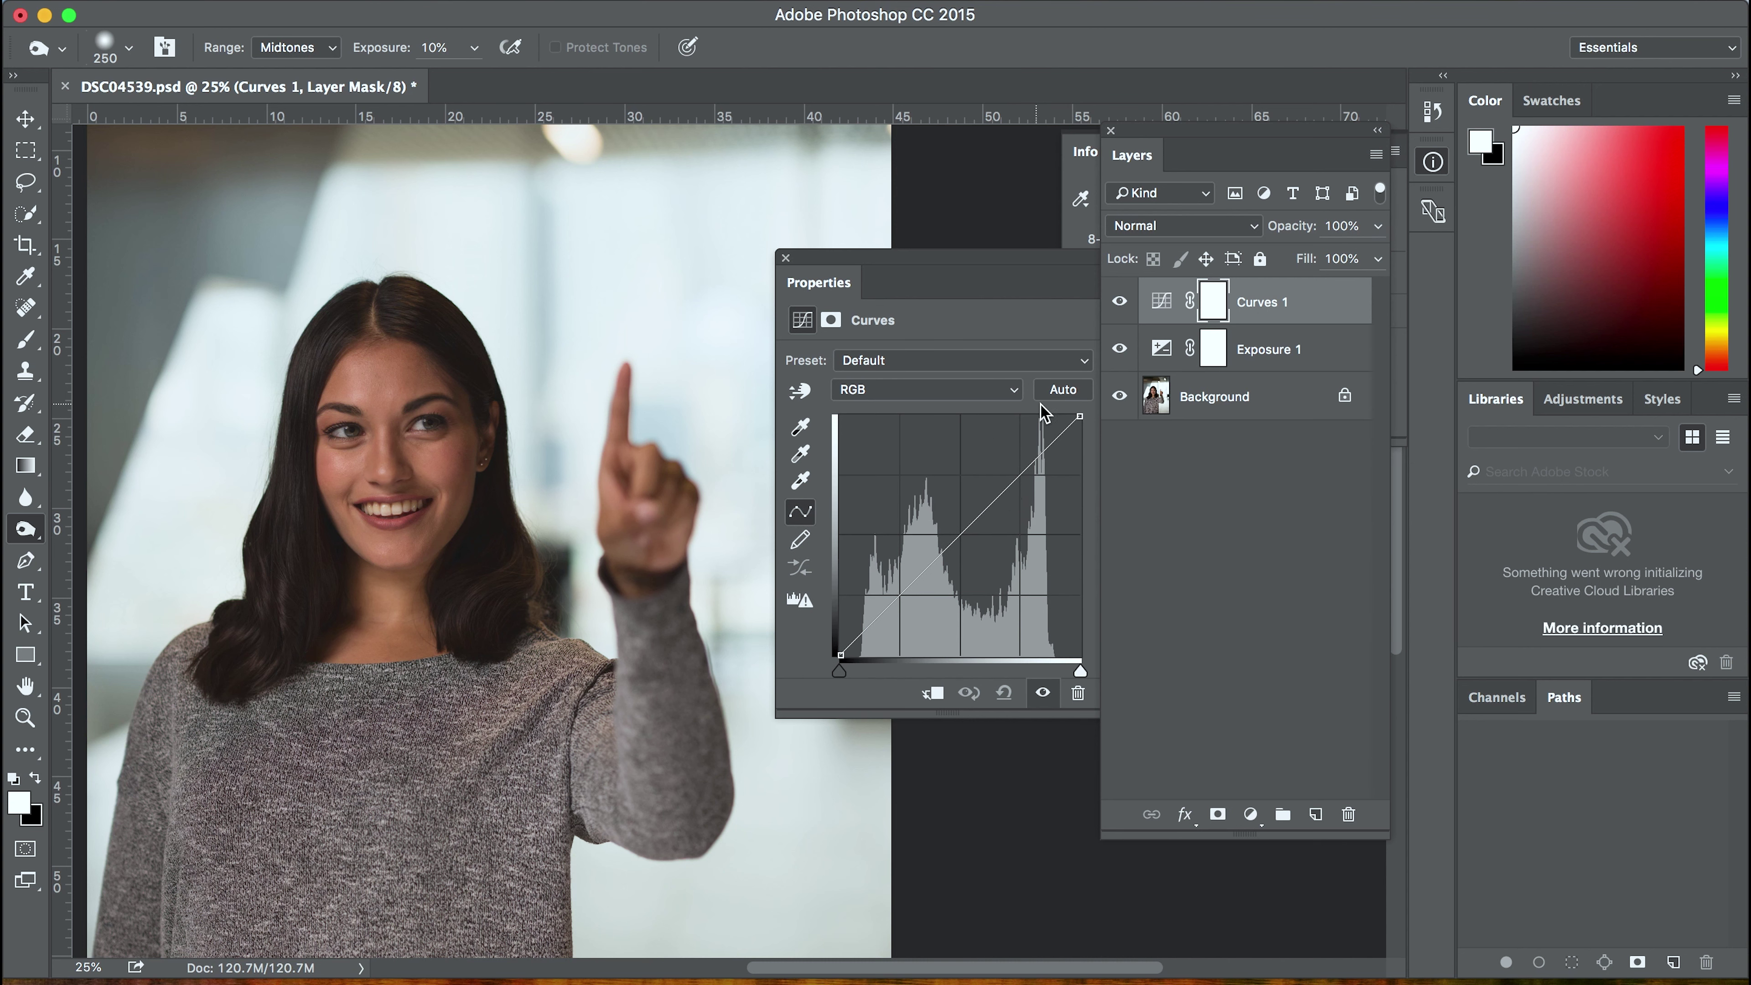
# Shape a gentle S-curve on the RGB curve by slightly raising a highlight point and slightly lowering a shadow point
pyautogui.click(1038, 456)
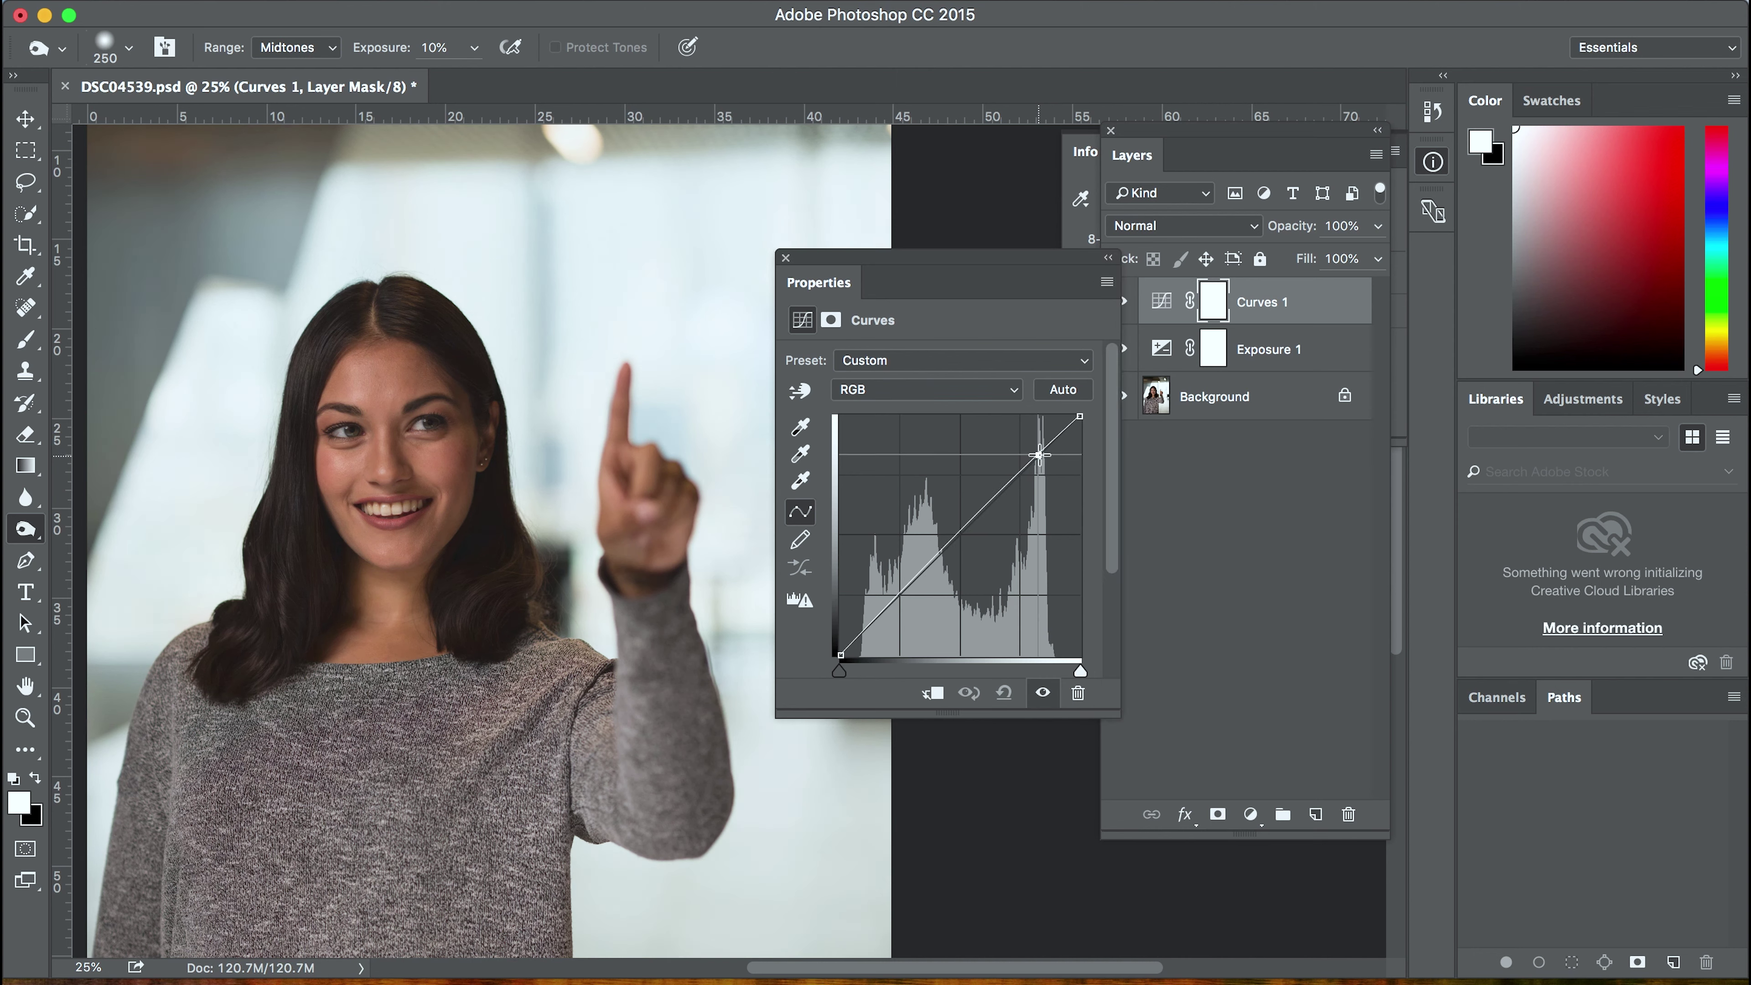
pyautogui.moveTo(1039, 454); pyautogui.dragTo(1038, 449)
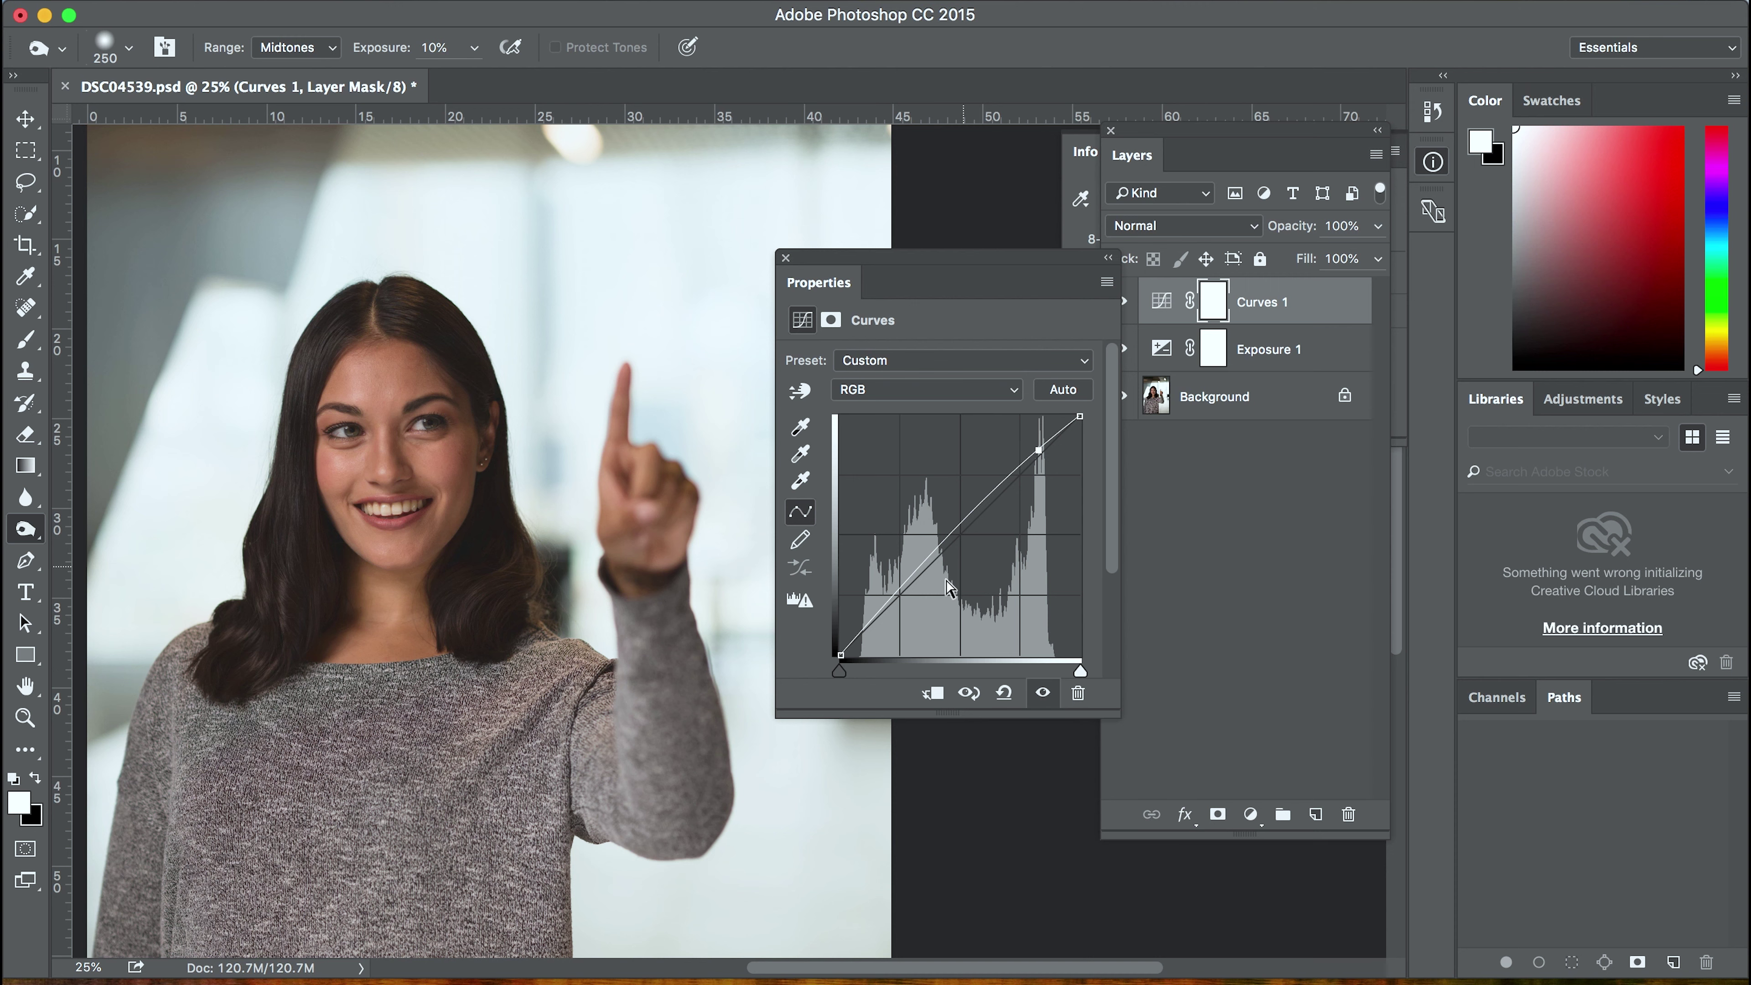
pyautogui.click(890, 600)
pyautogui.moveTo(886, 600); pyautogui.dragTo(891, 606)
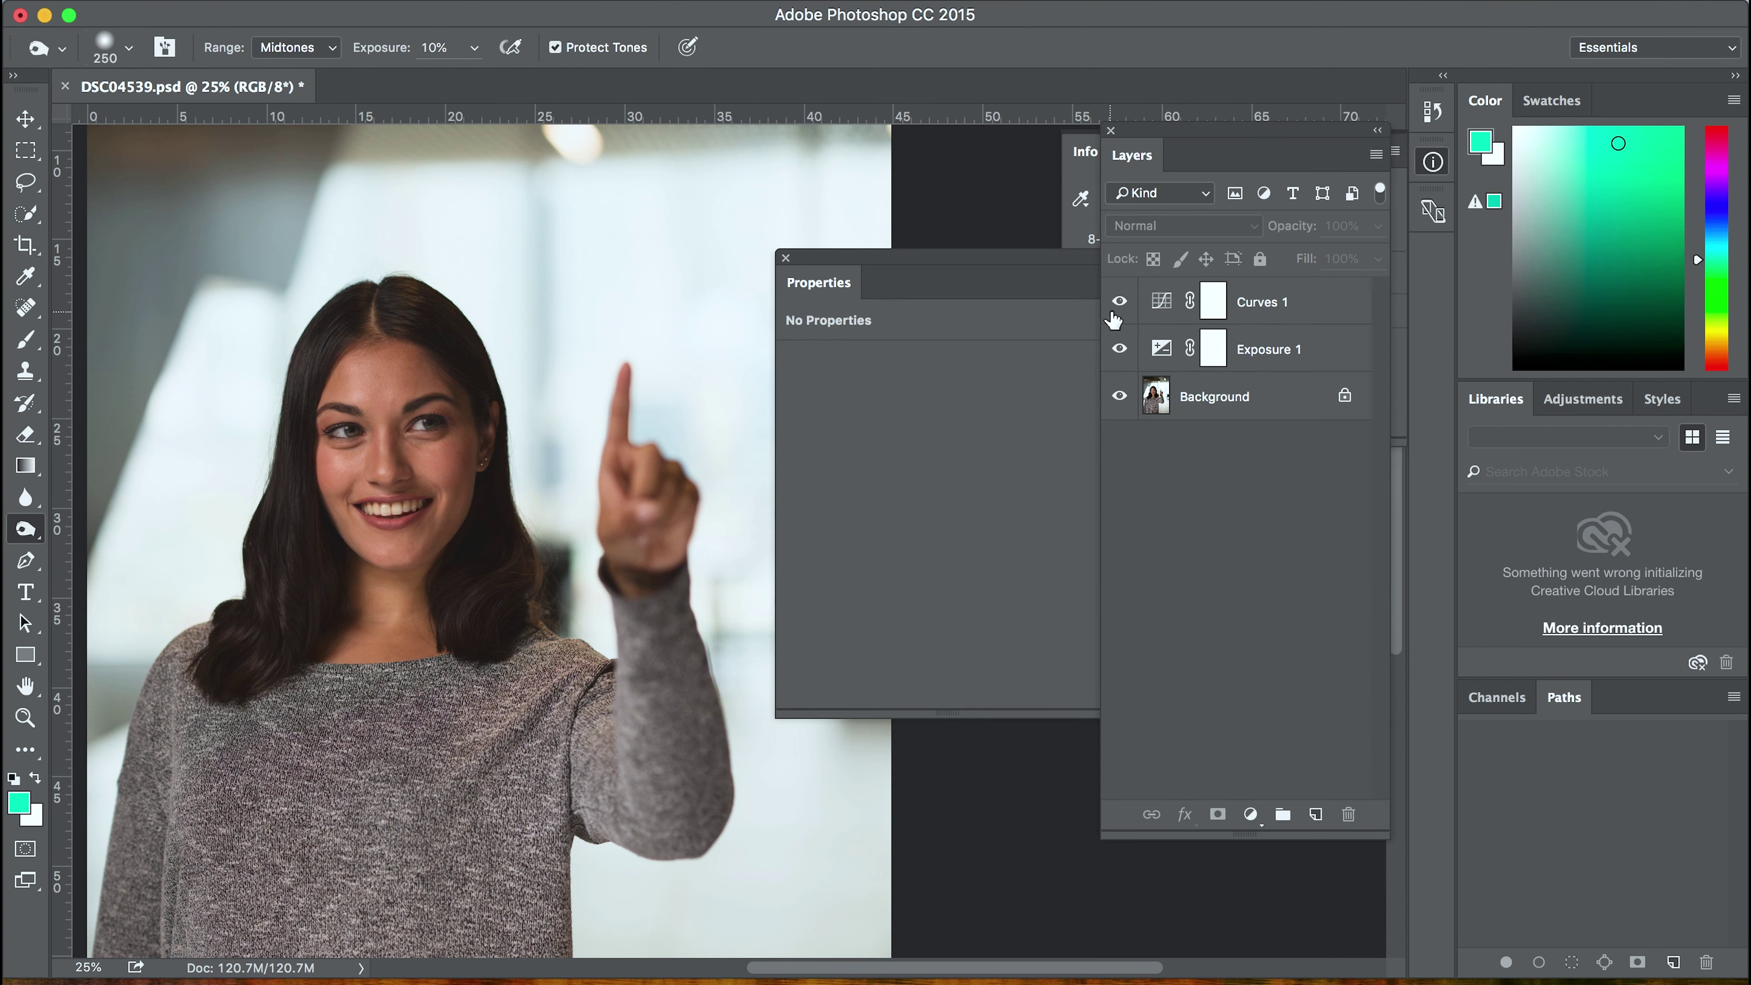
# Toggle the Curves layer's visibility repeatedly to compare the photo with and without the contrast boost, leaving it visible
pyautogui.click(1117, 306)
pyautogui.click(1117, 306)
pyautogui.click(1117, 305)
pyautogui.click(1118, 307)
pyautogui.click(1118, 307)
pyautogui.click(1118, 307)
# Activate the Curves layer's mask with the Brush tool and invert the mask to black
pyautogui.click(1217, 304)
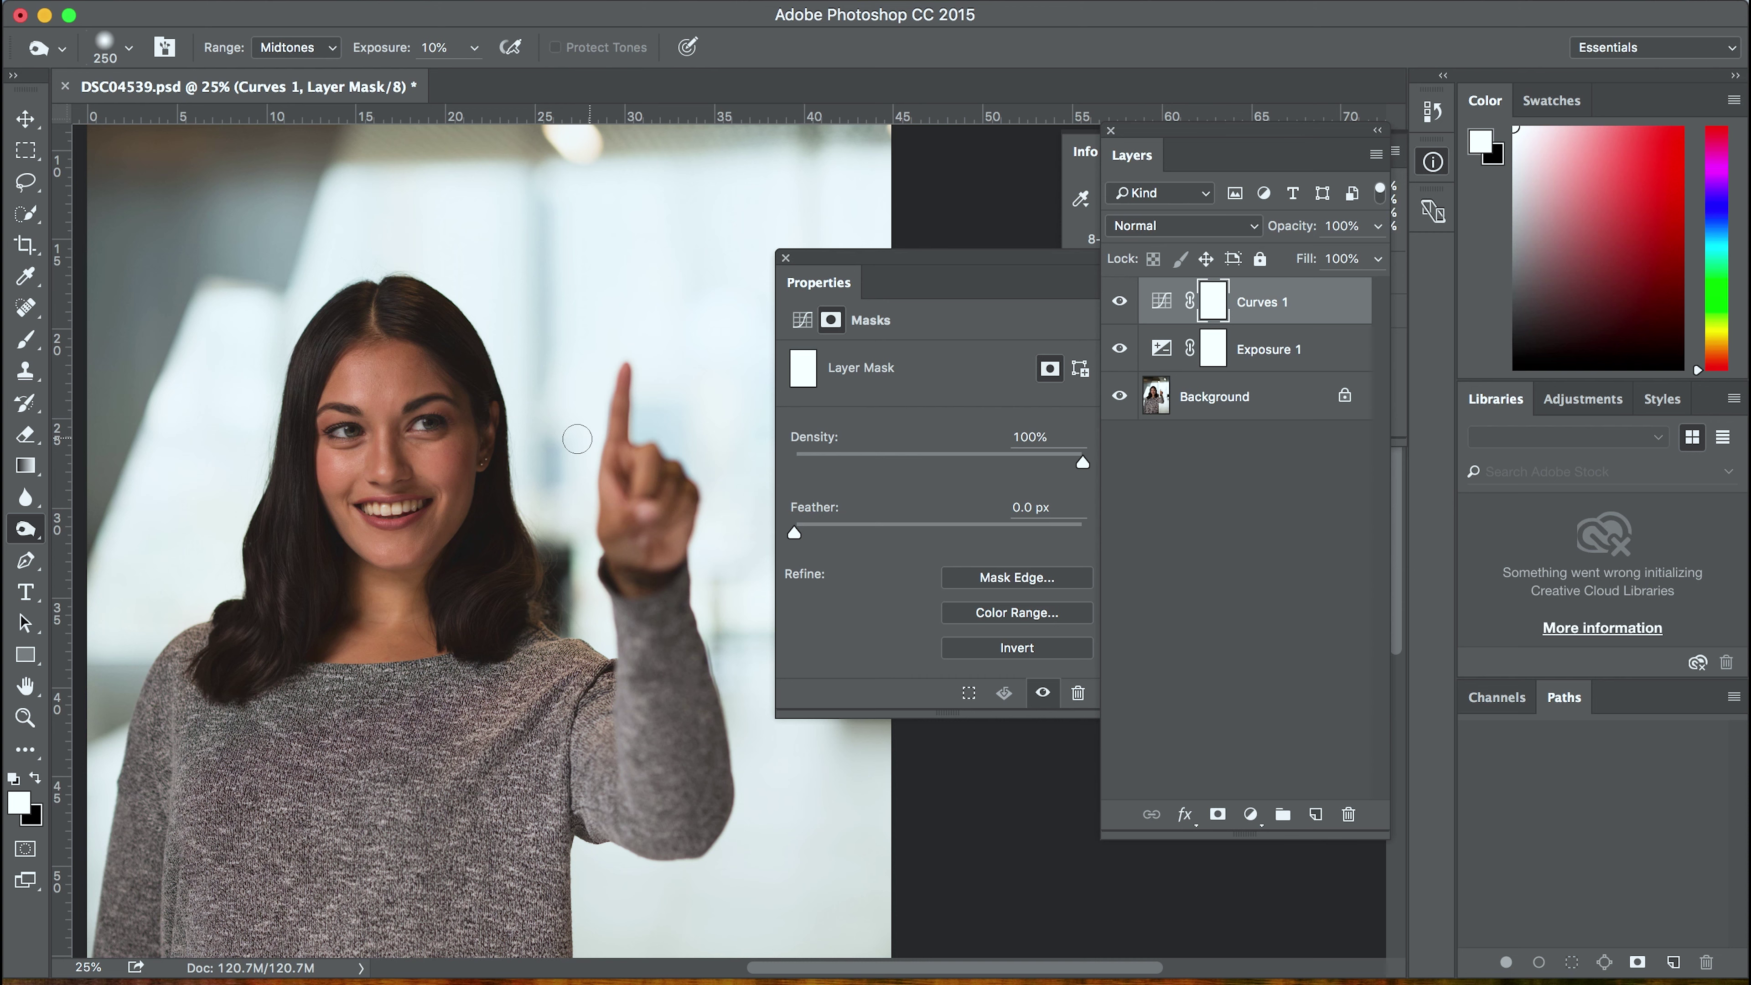
pyautogui.press('b')
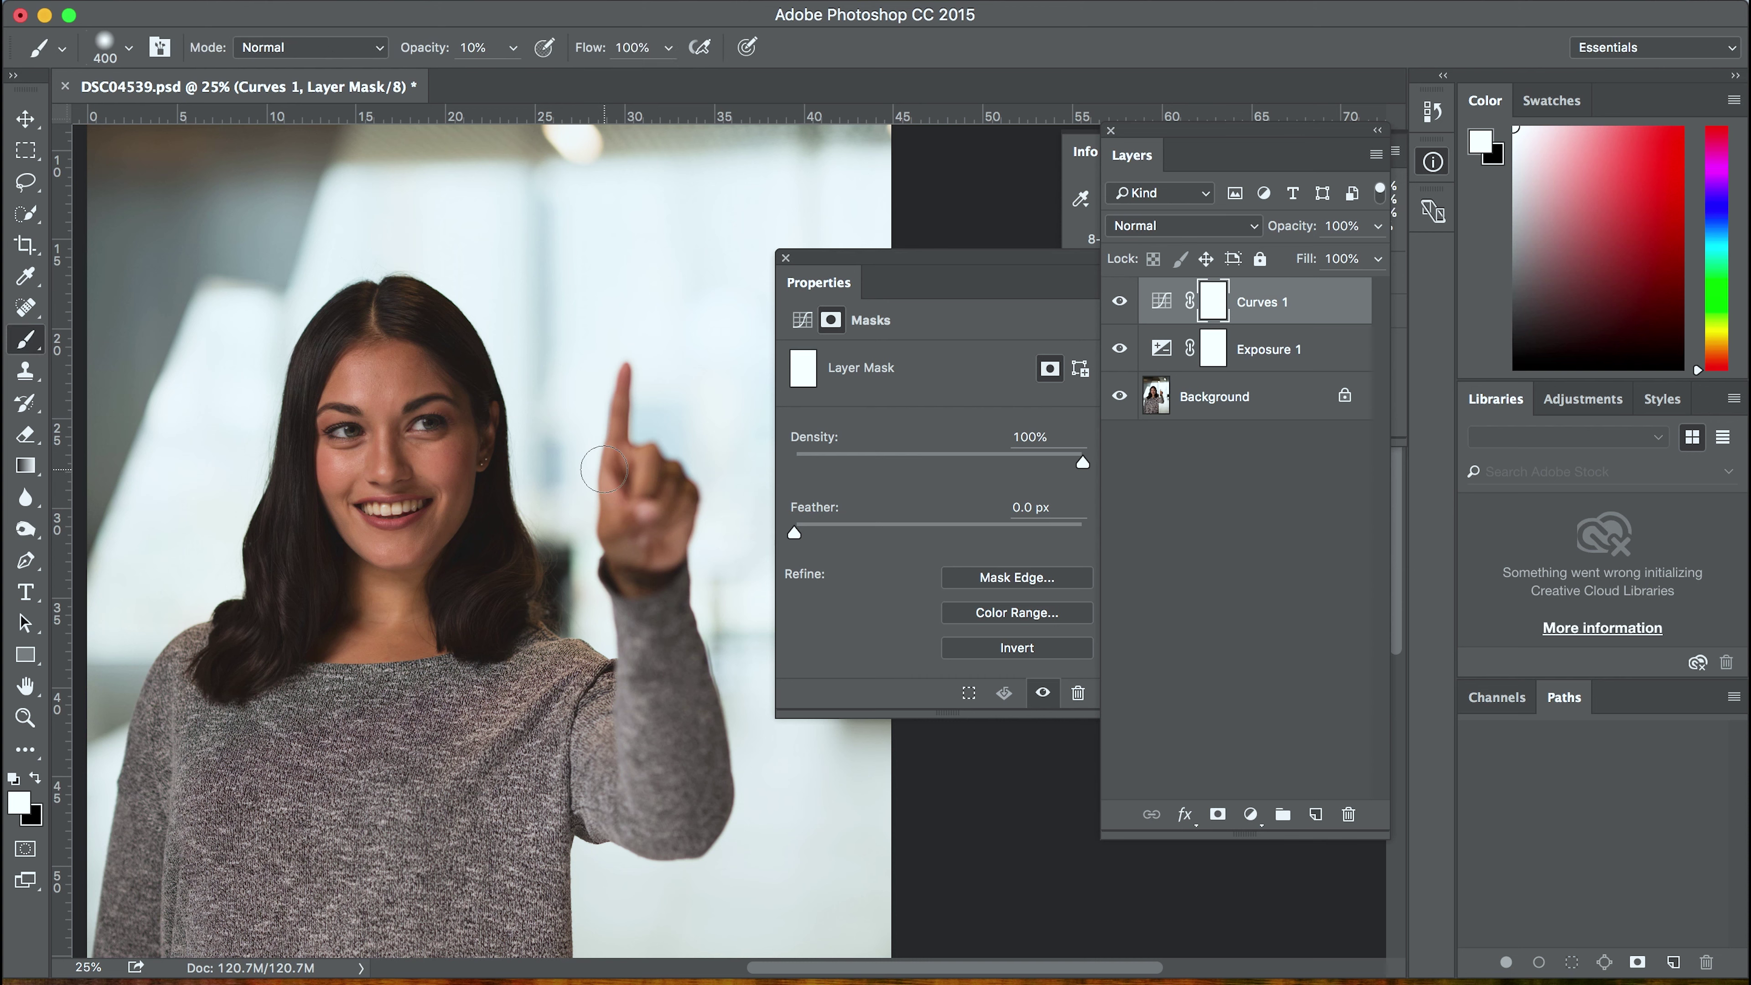
pyautogui.press('super+i')
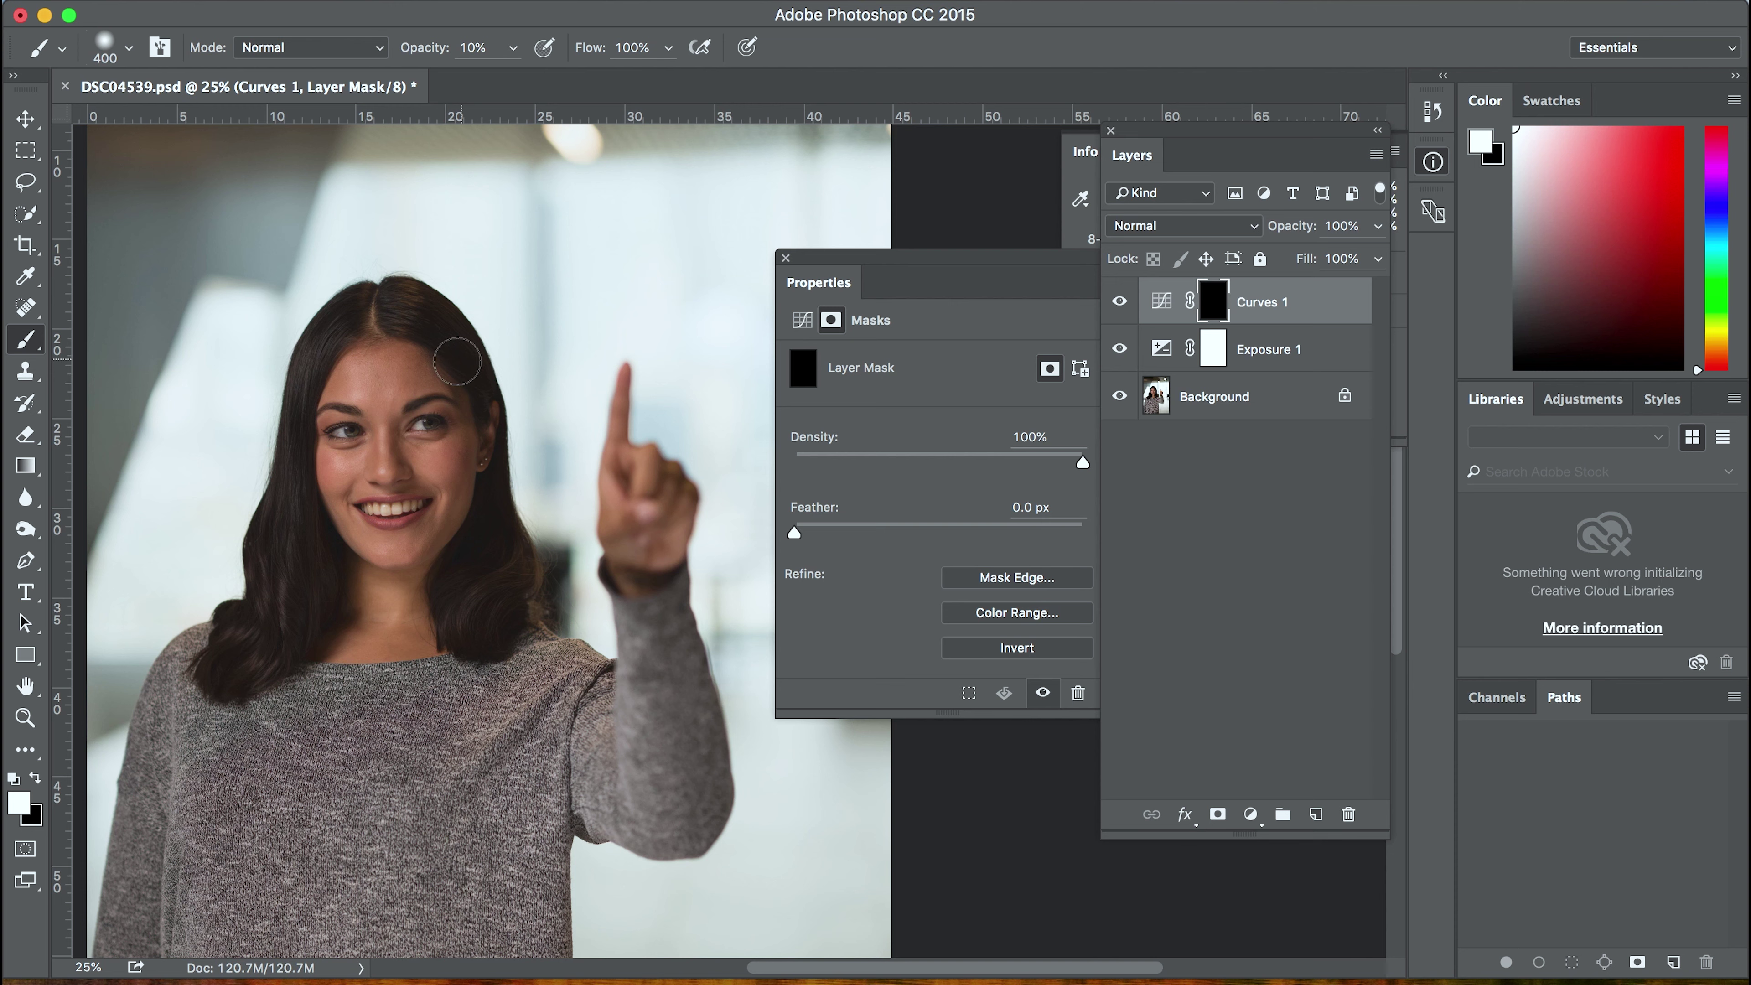
# Paint white over the woman's face and raised hand in the Curves mask with a 700 px brush, raising the brush opacity to 50%
pyautogui.press(']')
pyautogui.press(']')
pyautogui.press(']')
pyautogui.moveTo(396, 376)
pyautogui.mouseDown()
pyautogui.moveTo(359, 390)
pyautogui.moveTo(392, 417)
pyautogui.moveTo(398, 479)
pyautogui.moveTo(417, 386)
pyautogui.moveTo(431, 400)
pyautogui.moveTo(417, 456)
pyautogui.mouseUp()
pyautogui.click(471, 47)
pyautogui.write('5')
pyautogui.moveTo(400, 425)
pyautogui.mouseDown()
pyautogui.moveTo(427, 389)
pyautogui.moveTo(431, 486)
pyautogui.moveTo(372, 559)
pyautogui.moveTo(389, 604)
pyautogui.moveTo(365, 612)
pyautogui.moveTo(380, 611)
pyautogui.moveTo(372, 455)
pyautogui.moveTo(396, 388)
pyautogui.moveTo(338, 402)
pyautogui.moveTo(340, 467)
pyautogui.moveTo(379, 332)
pyautogui.moveTo(416, 342)
pyautogui.moveTo(470, 562)
pyautogui.moveTo(366, 531)
pyautogui.moveTo(304, 537)
pyautogui.moveTo(279, 623)
pyautogui.moveTo(345, 515)
pyautogui.moveTo(365, 357)
pyautogui.moveTo(422, 403)
pyautogui.moveTo(383, 625)
pyautogui.moveTo(455, 613)
pyautogui.moveTo(437, 555)
pyautogui.moveTo(452, 424)
pyautogui.moveTo(663, 572)
pyautogui.moveTo(641, 493)
pyautogui.moveTo(648, 521)
pyautogui.moveTo(424, 480)
pyautogui.mouseUp()
# Toggle the masked Curves layer's visibility repeatedly to judge the local contrast on the skin, leaving it visible
pyautogui.click(1121, 305)
pyautogui.click(1121, 305)
pyautogui.click(1121, 305)
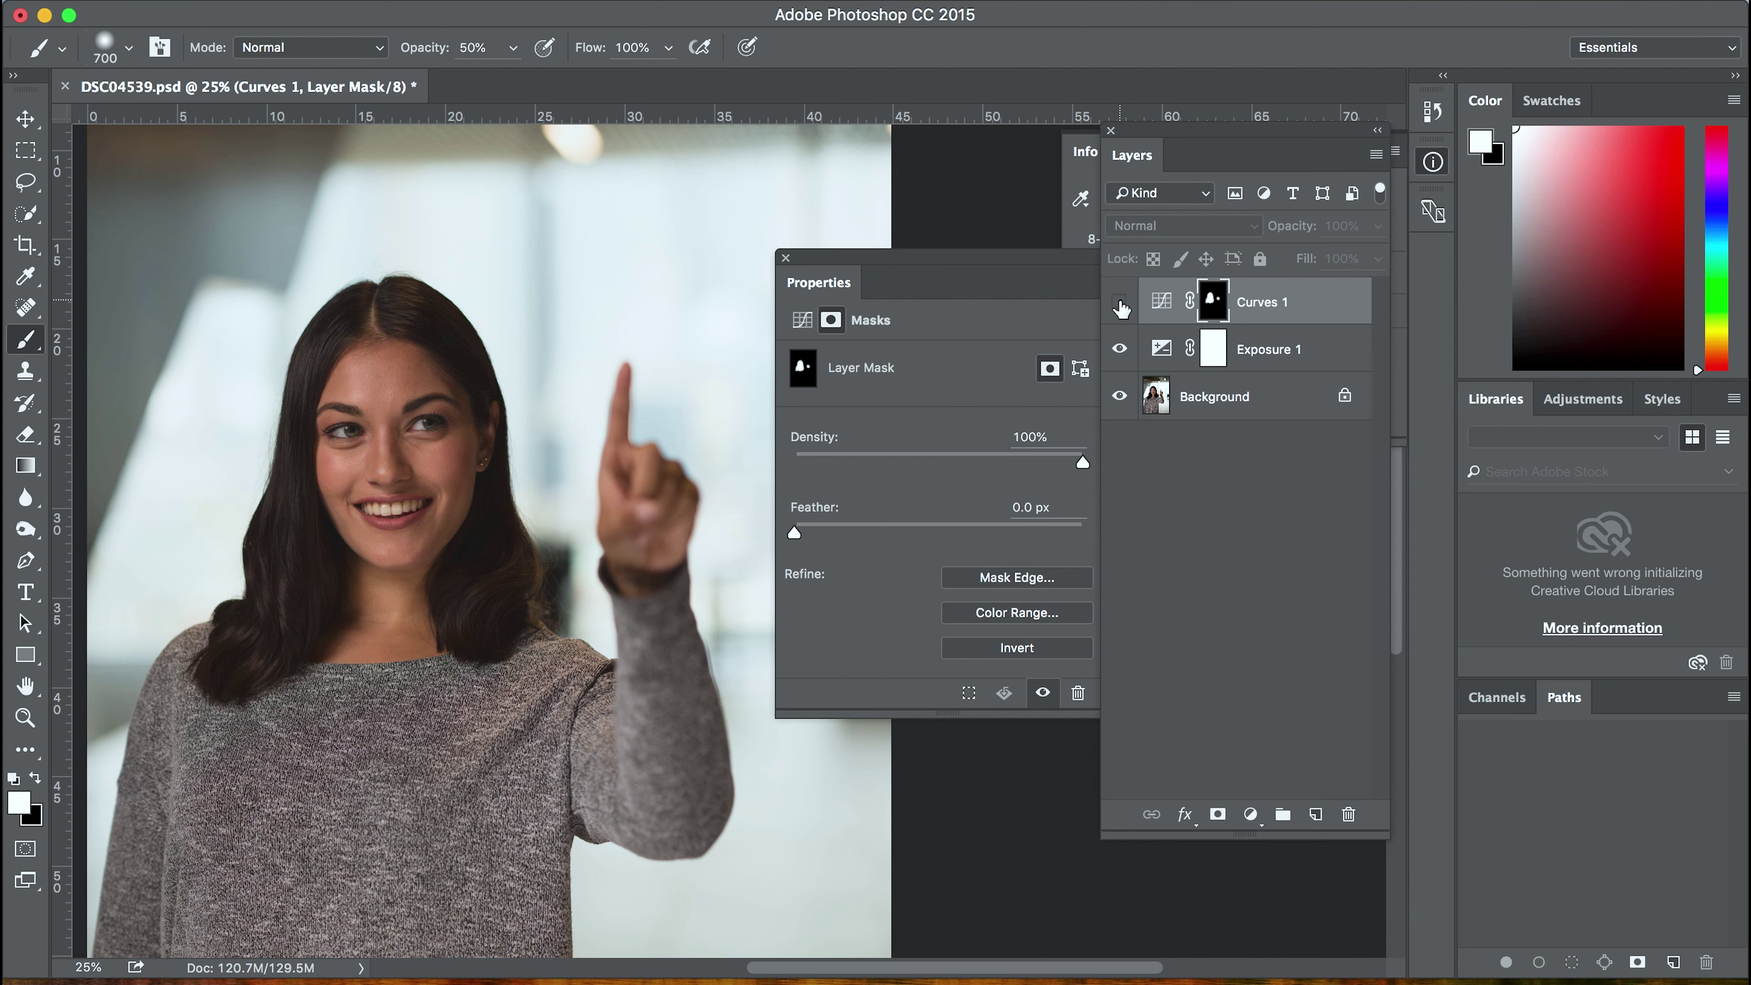
pyautogui.click(1121, 306)
pyautogui.click(1120, 305)
pyautogui.click(1121, 305)
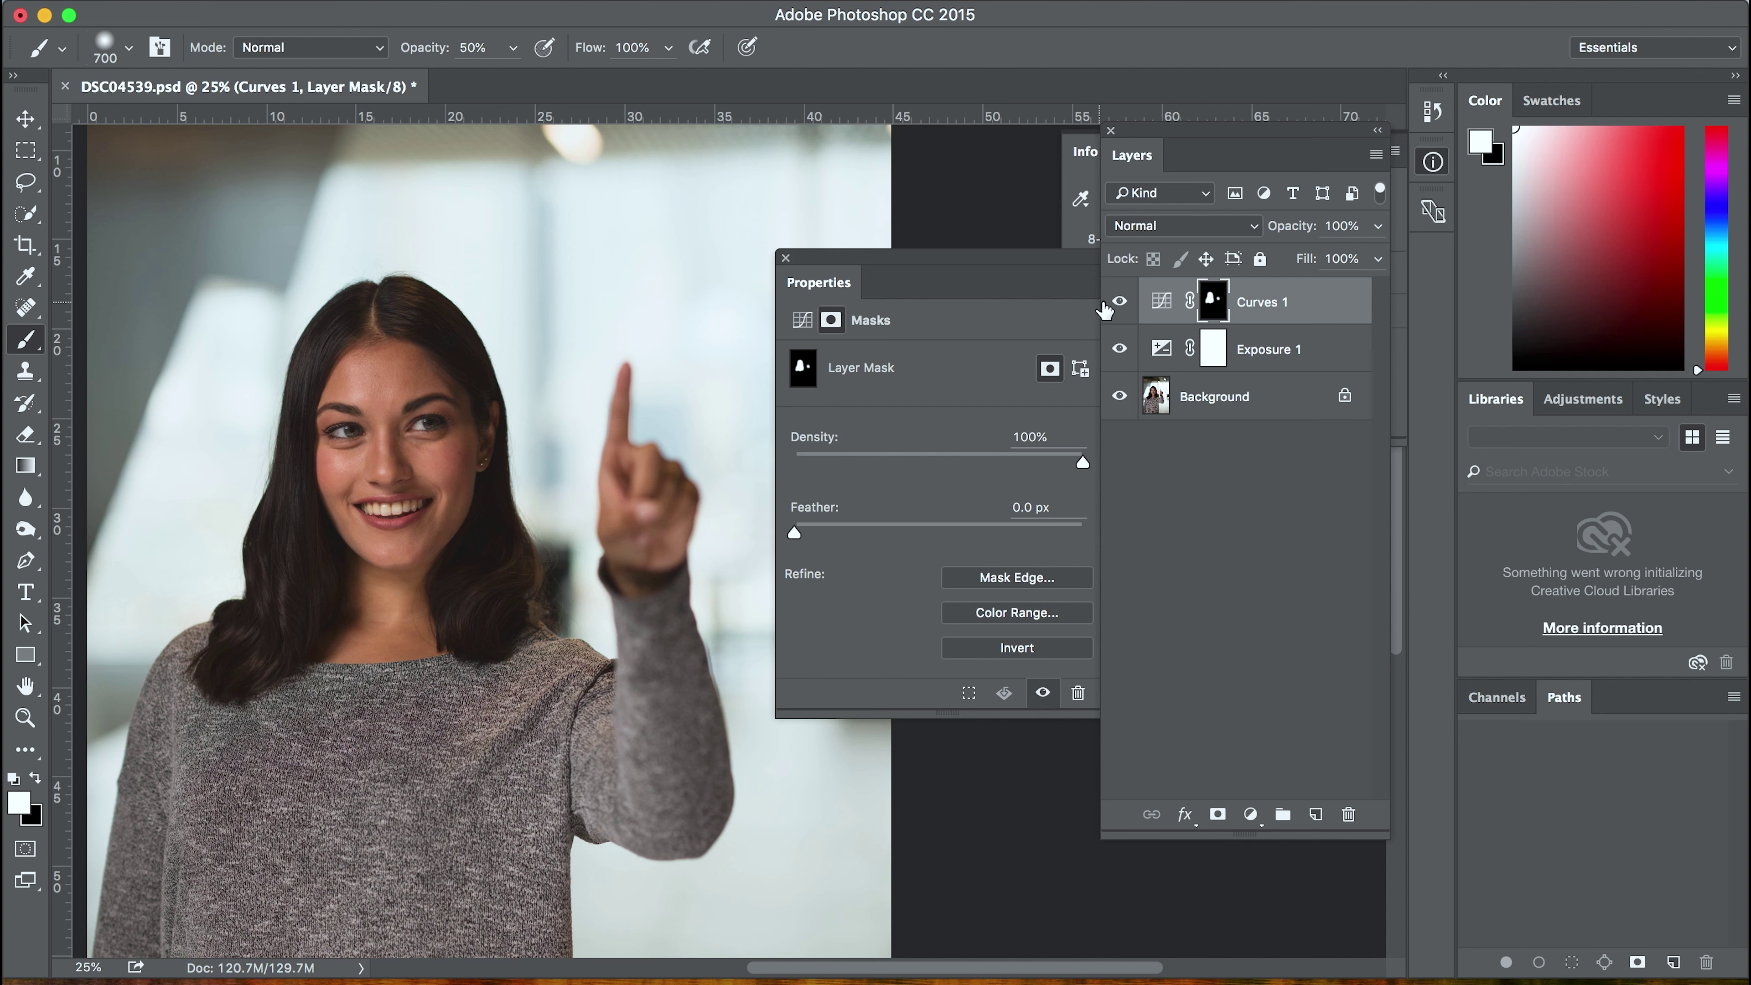
pyautogui.click(1122, 305)
pyautogui.click(1124, 307)
pyautogui.click(1123, 304)
# Add a Hue/Saturation adjustment layer at the top of the layer stack
pyautogui.click(1250, 814)
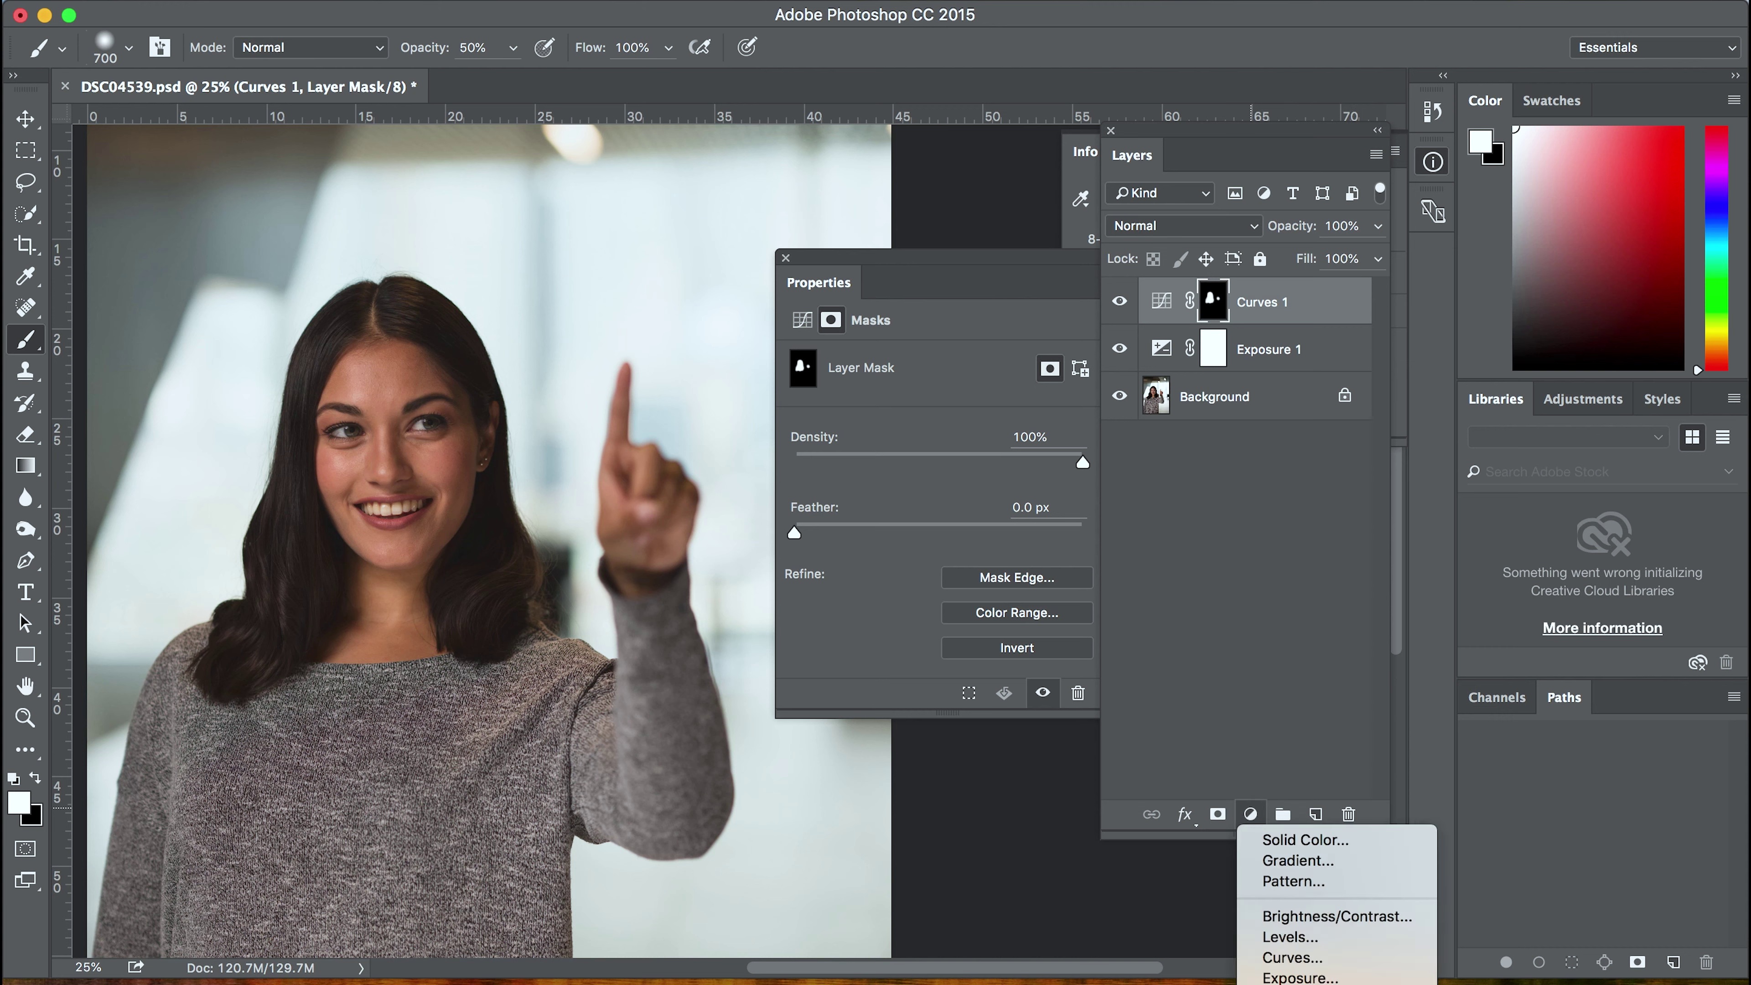
pyautogui.scroll(-3, 1341, 939)
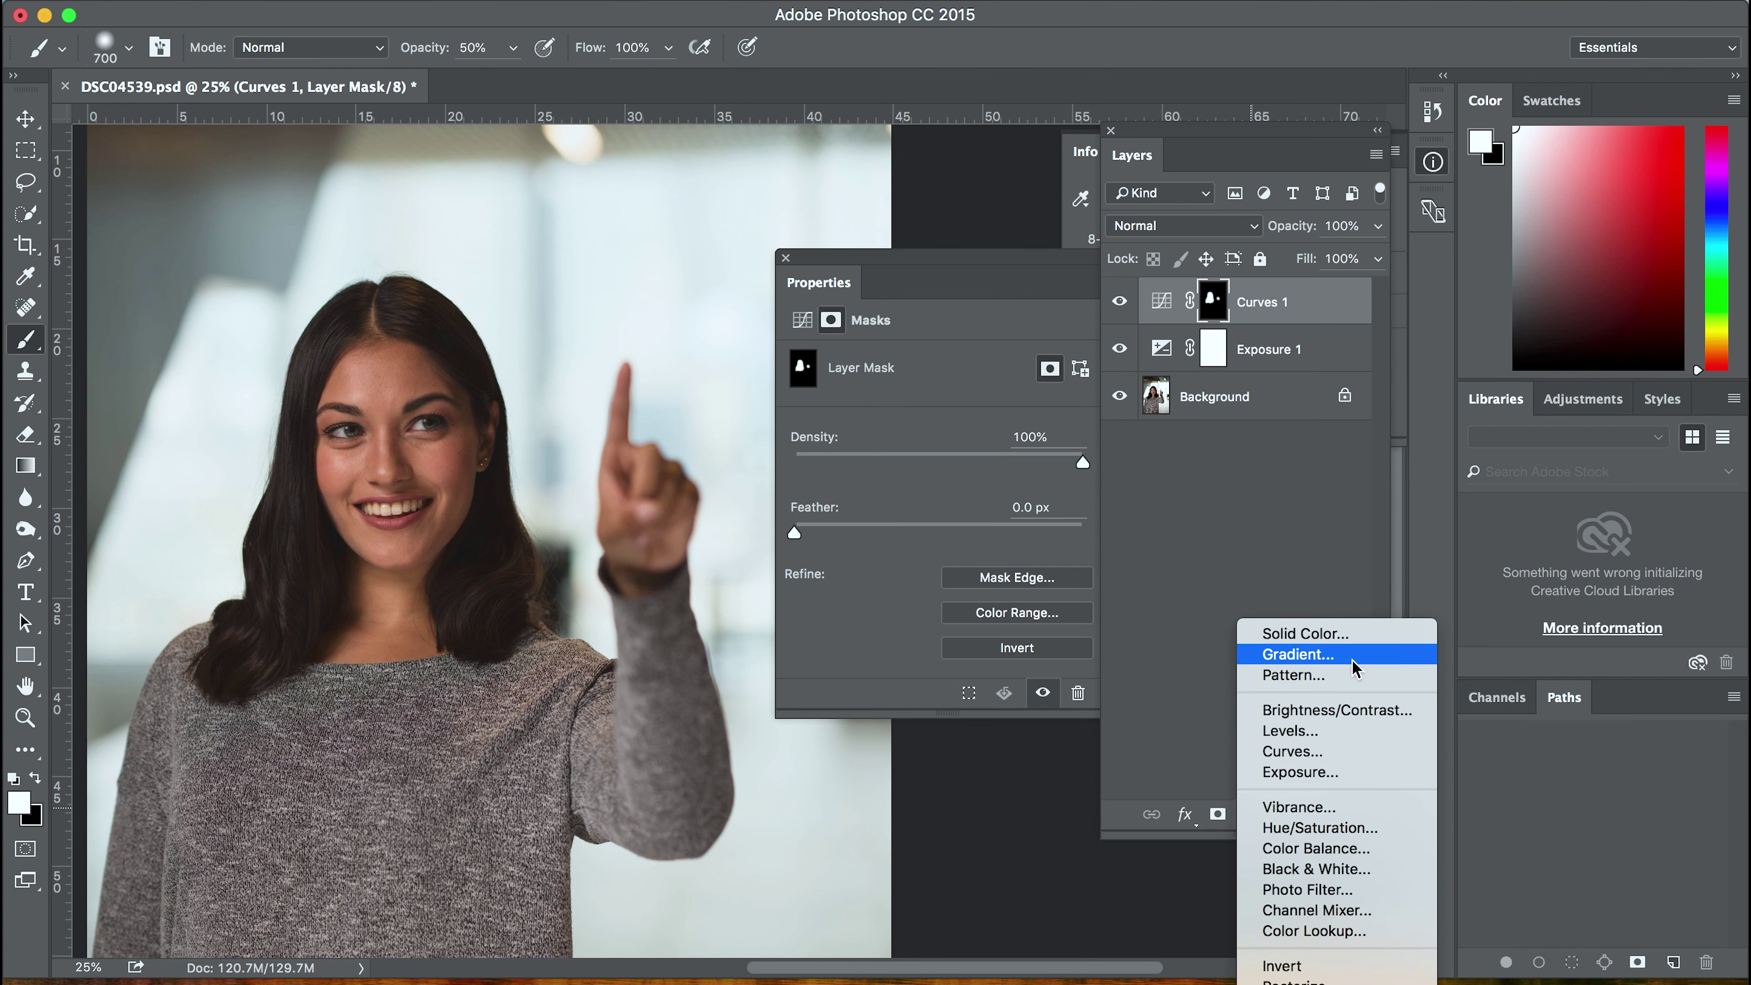
pyautogui.click(1319, 827)
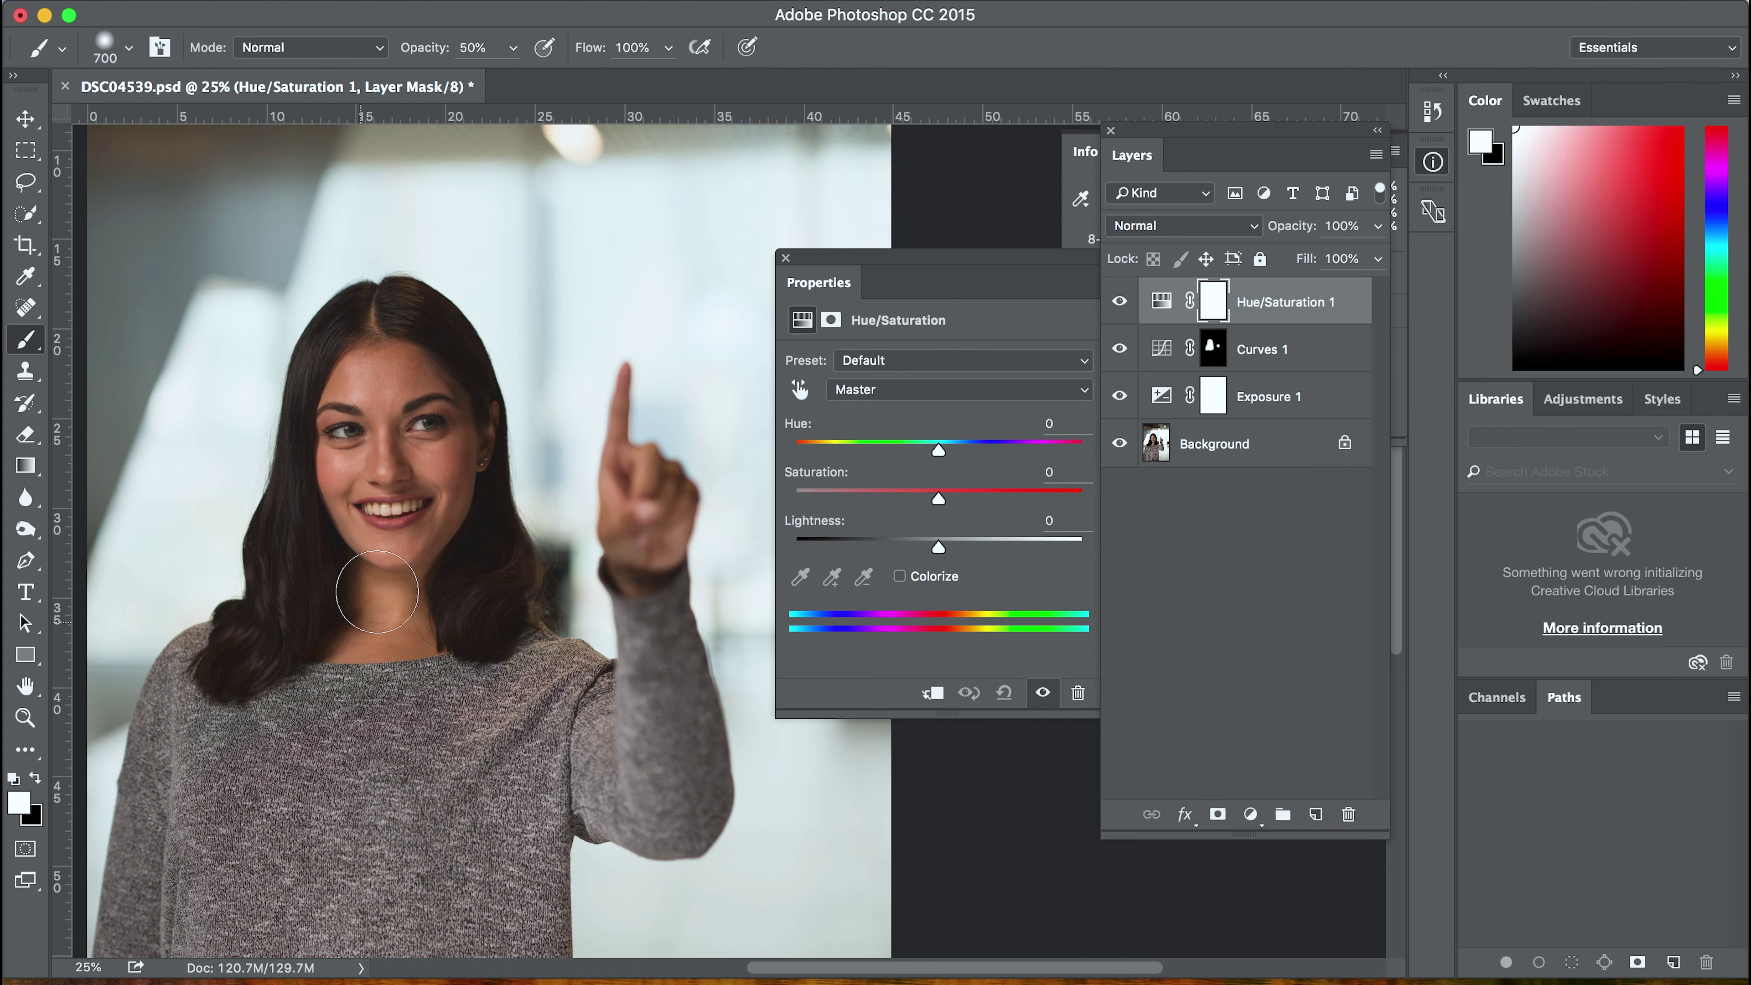
# Restrict the Hue/Saturation adjustment to the Yellows range, with the woman's neck in close view
pyautogui.press('super+plus')
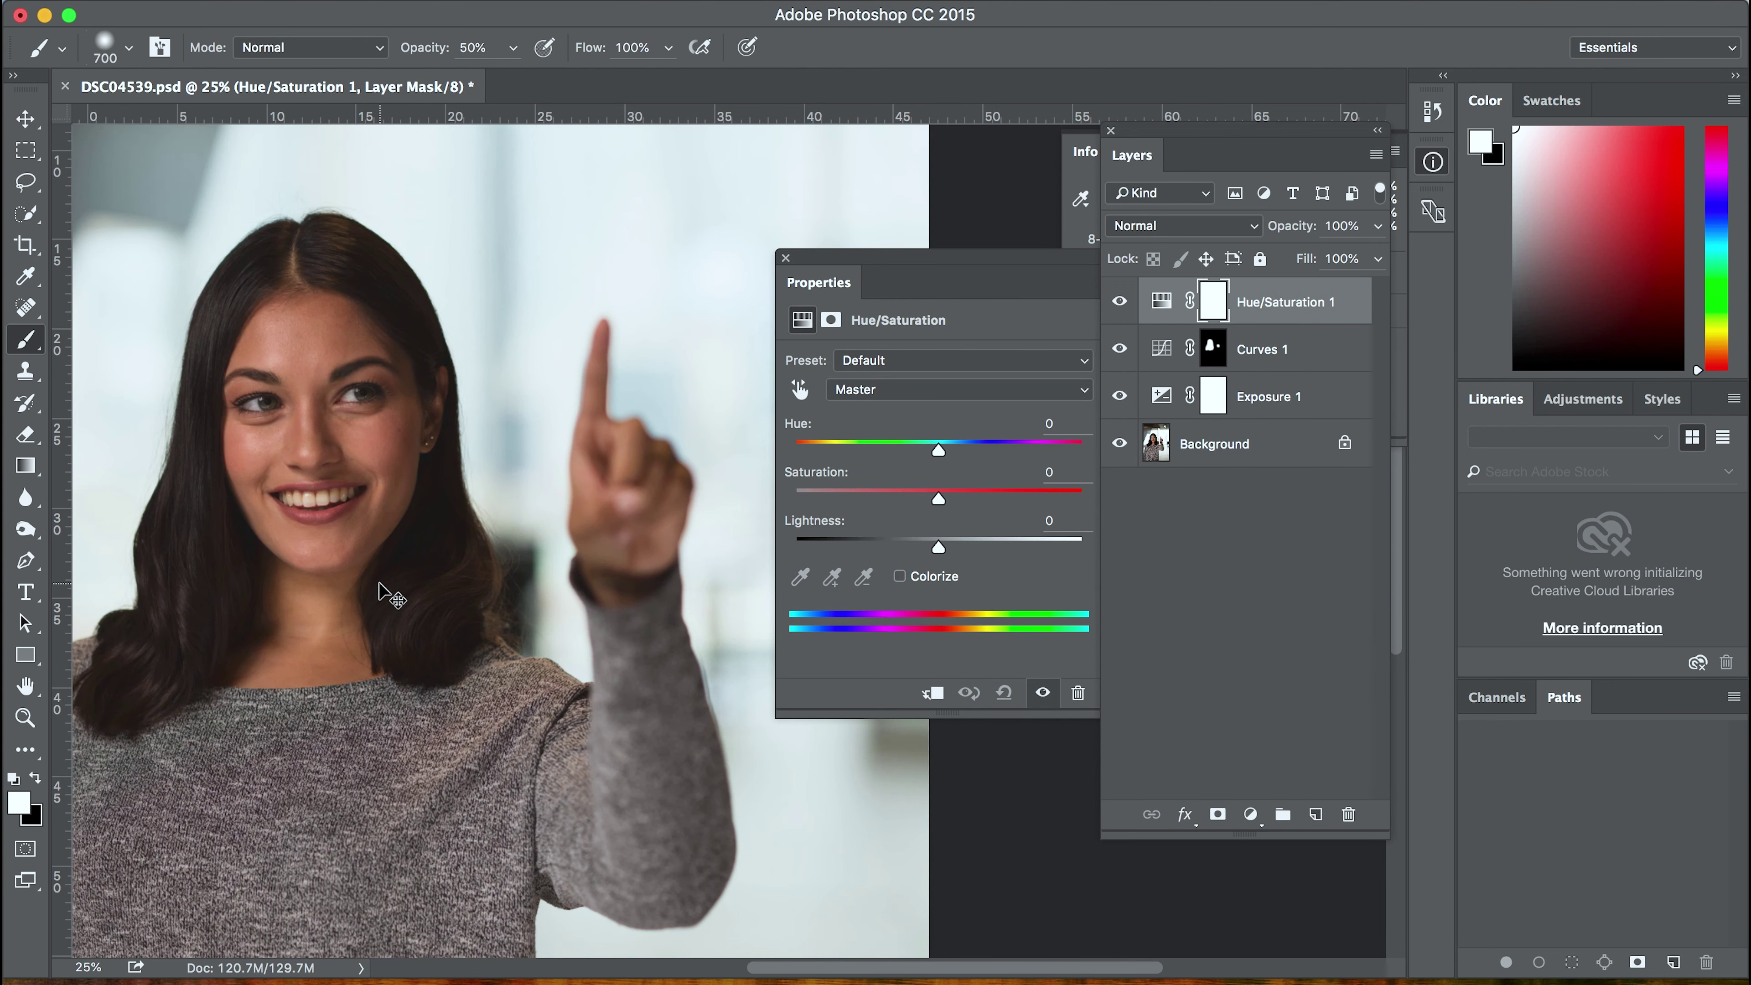
pyautogui.press('super+plus')
pyautogui.press('super+plus')
pyautogui.press('super+plus')
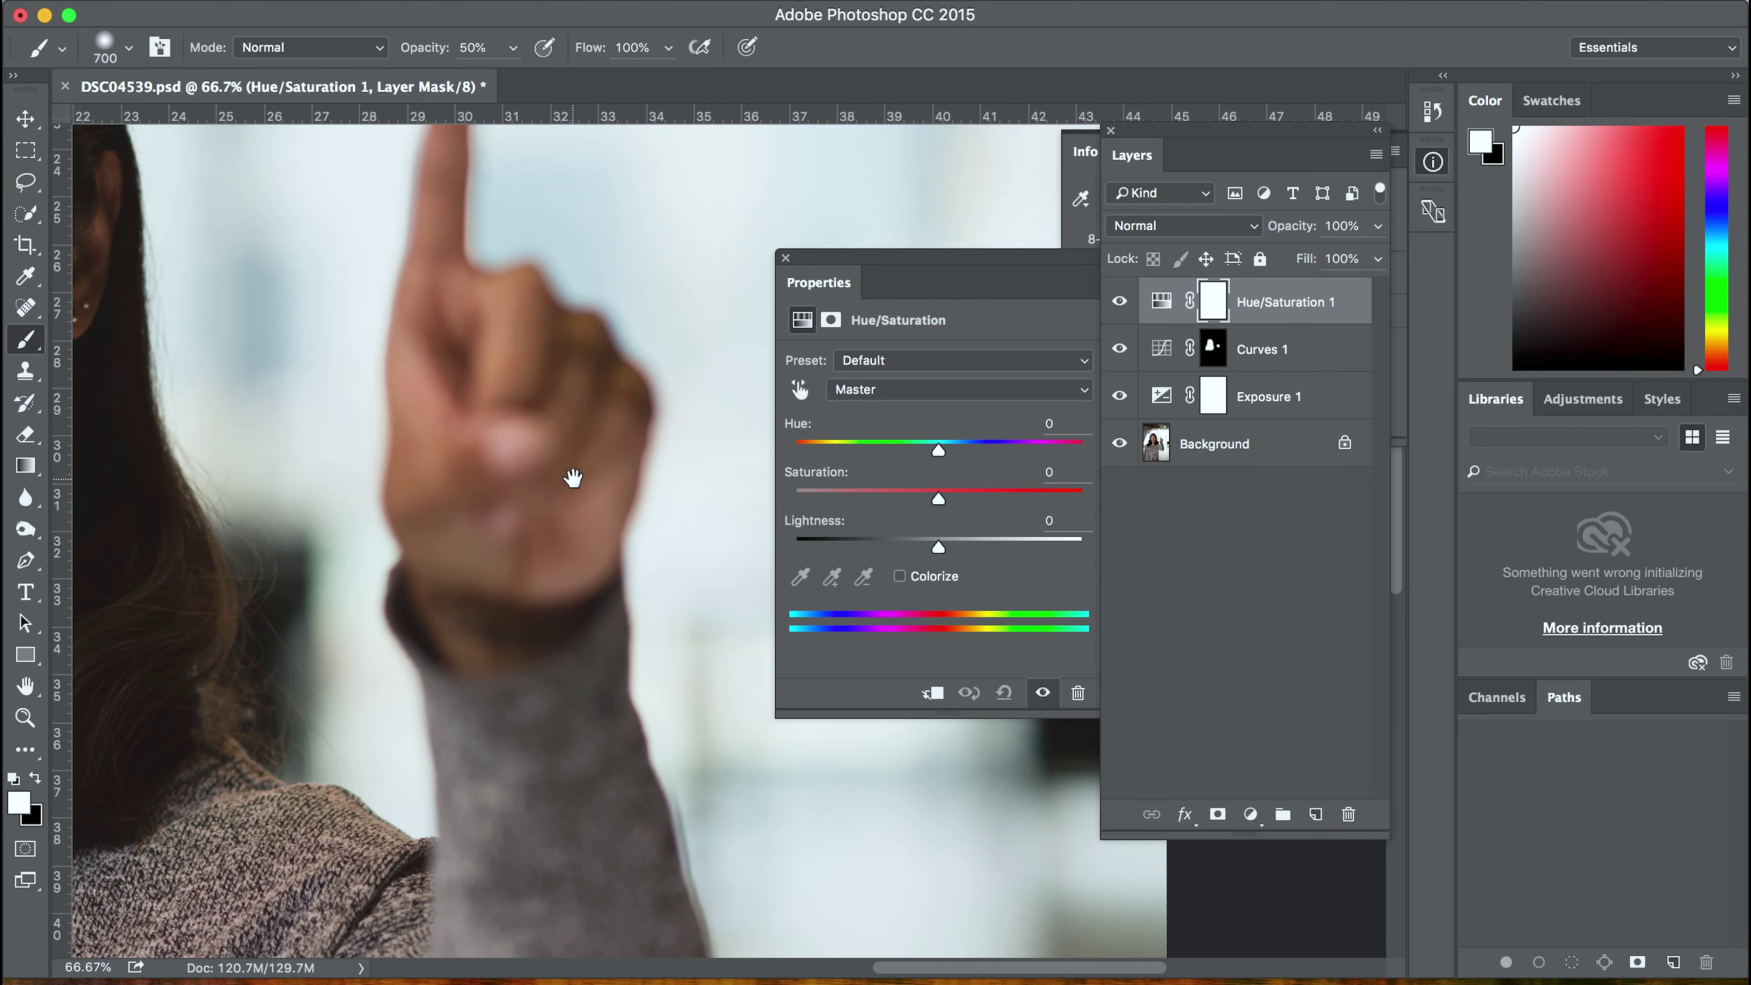
pyautogui.hscroll(-5, 200, 453)
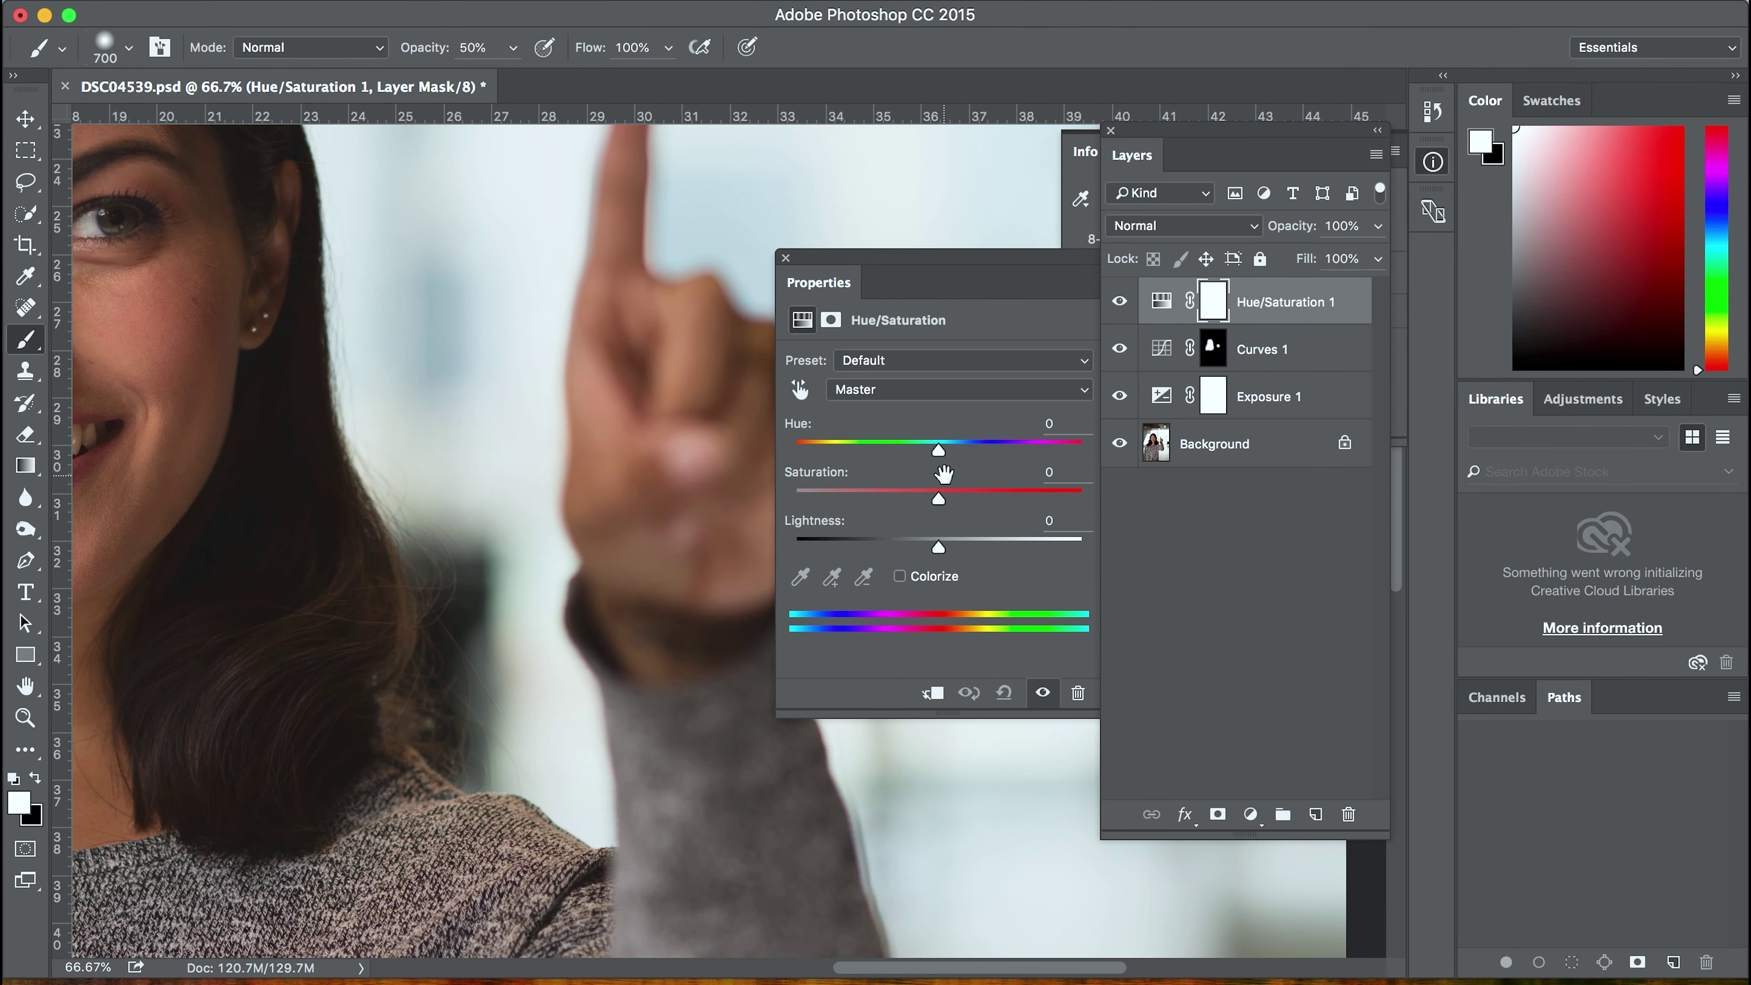
pyautogui.hscroll(-10, 110, 423)
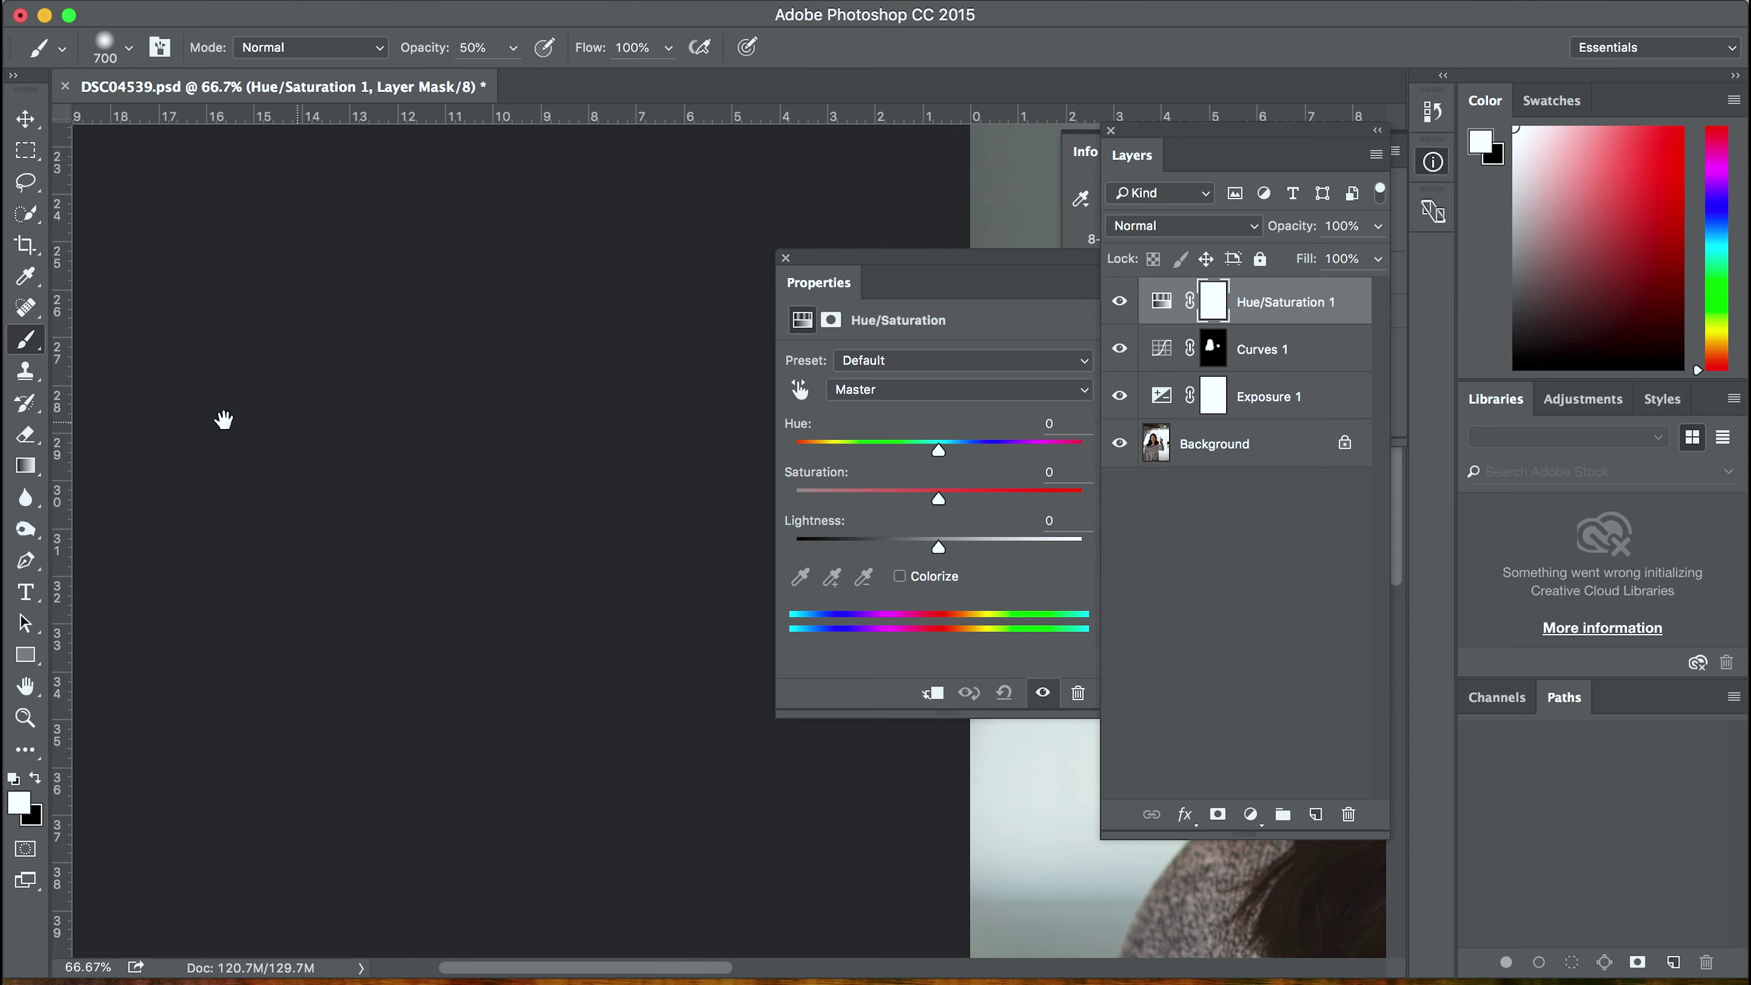
pyautogui.hscroll(15, 225, 419)
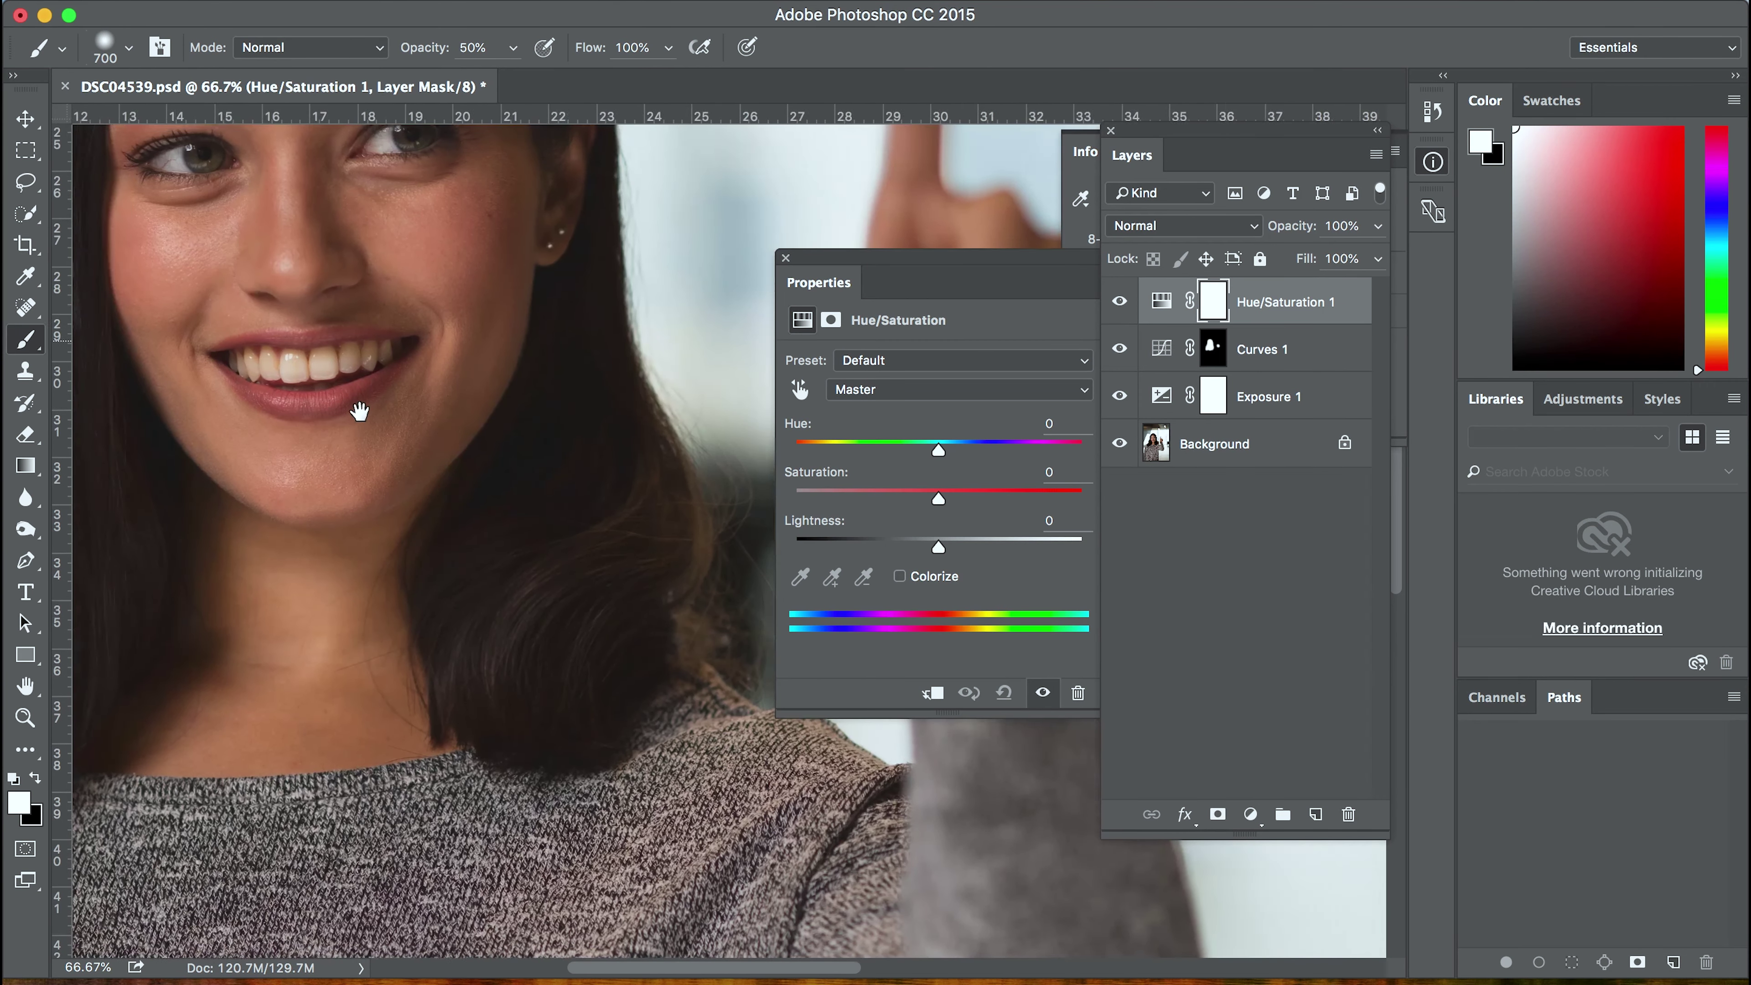
pyautogui.hscroll(3, 360, 411)
pyautogui.moveTo(411, 439); pyautogui.dragTo(460, 459)
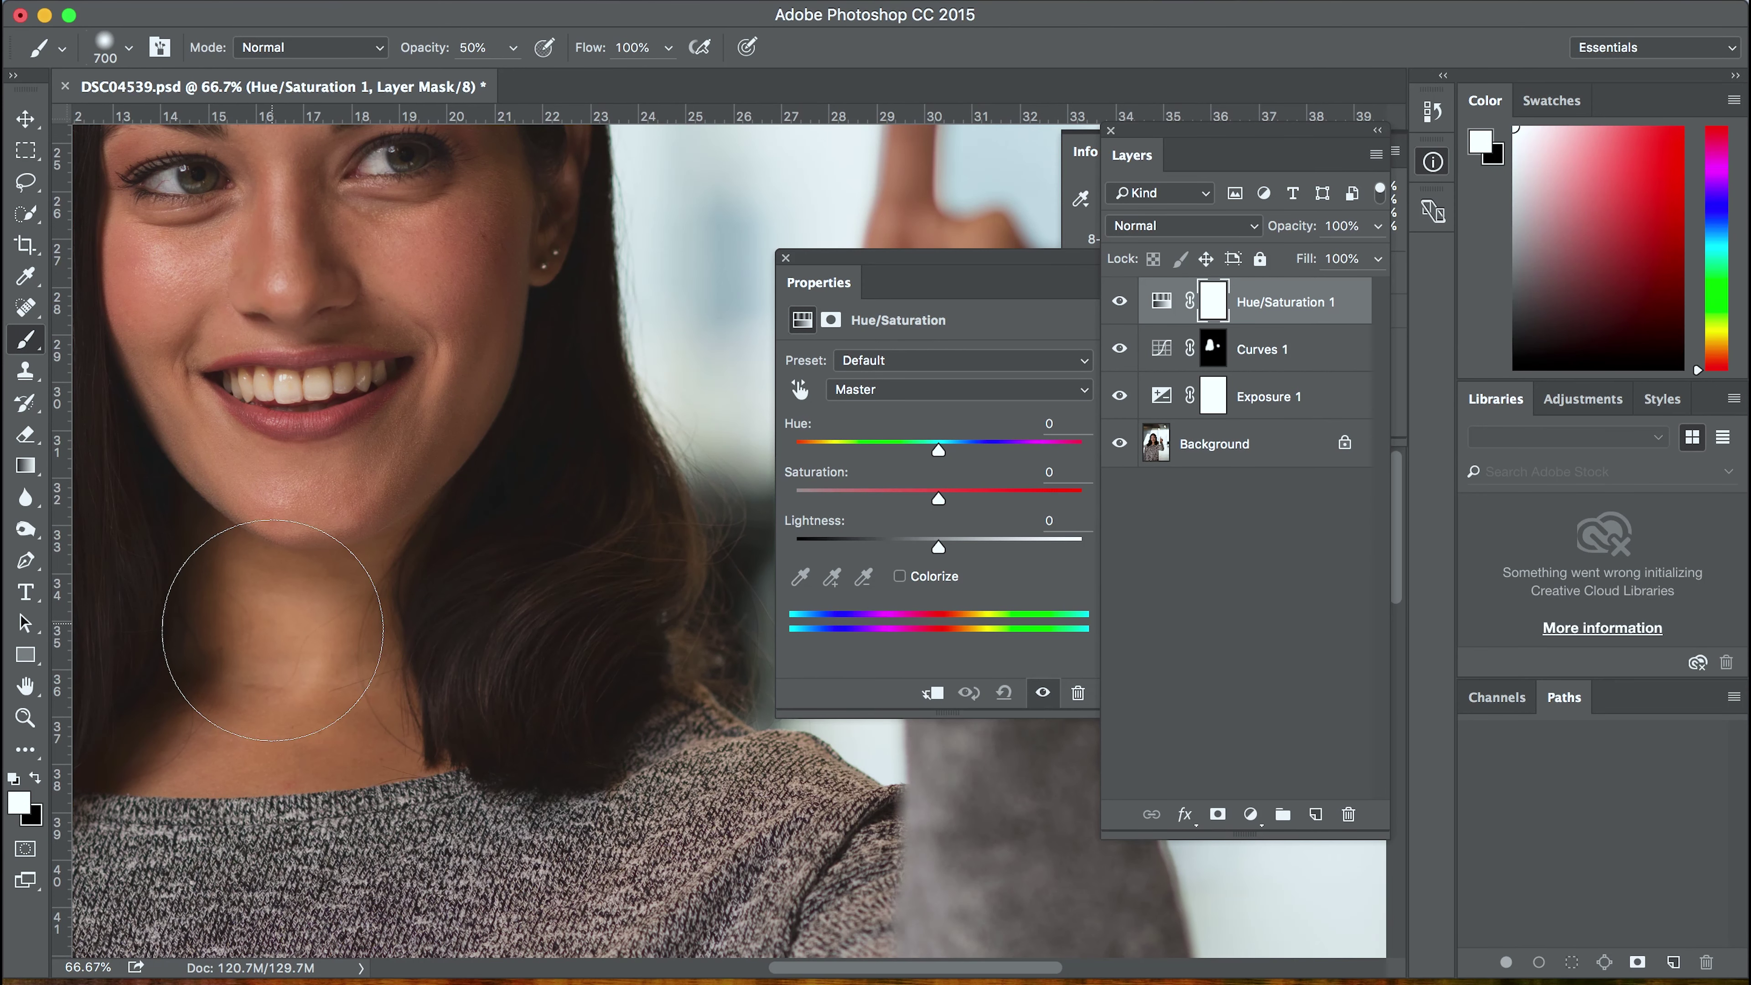
pyautogui.click(922, 392)
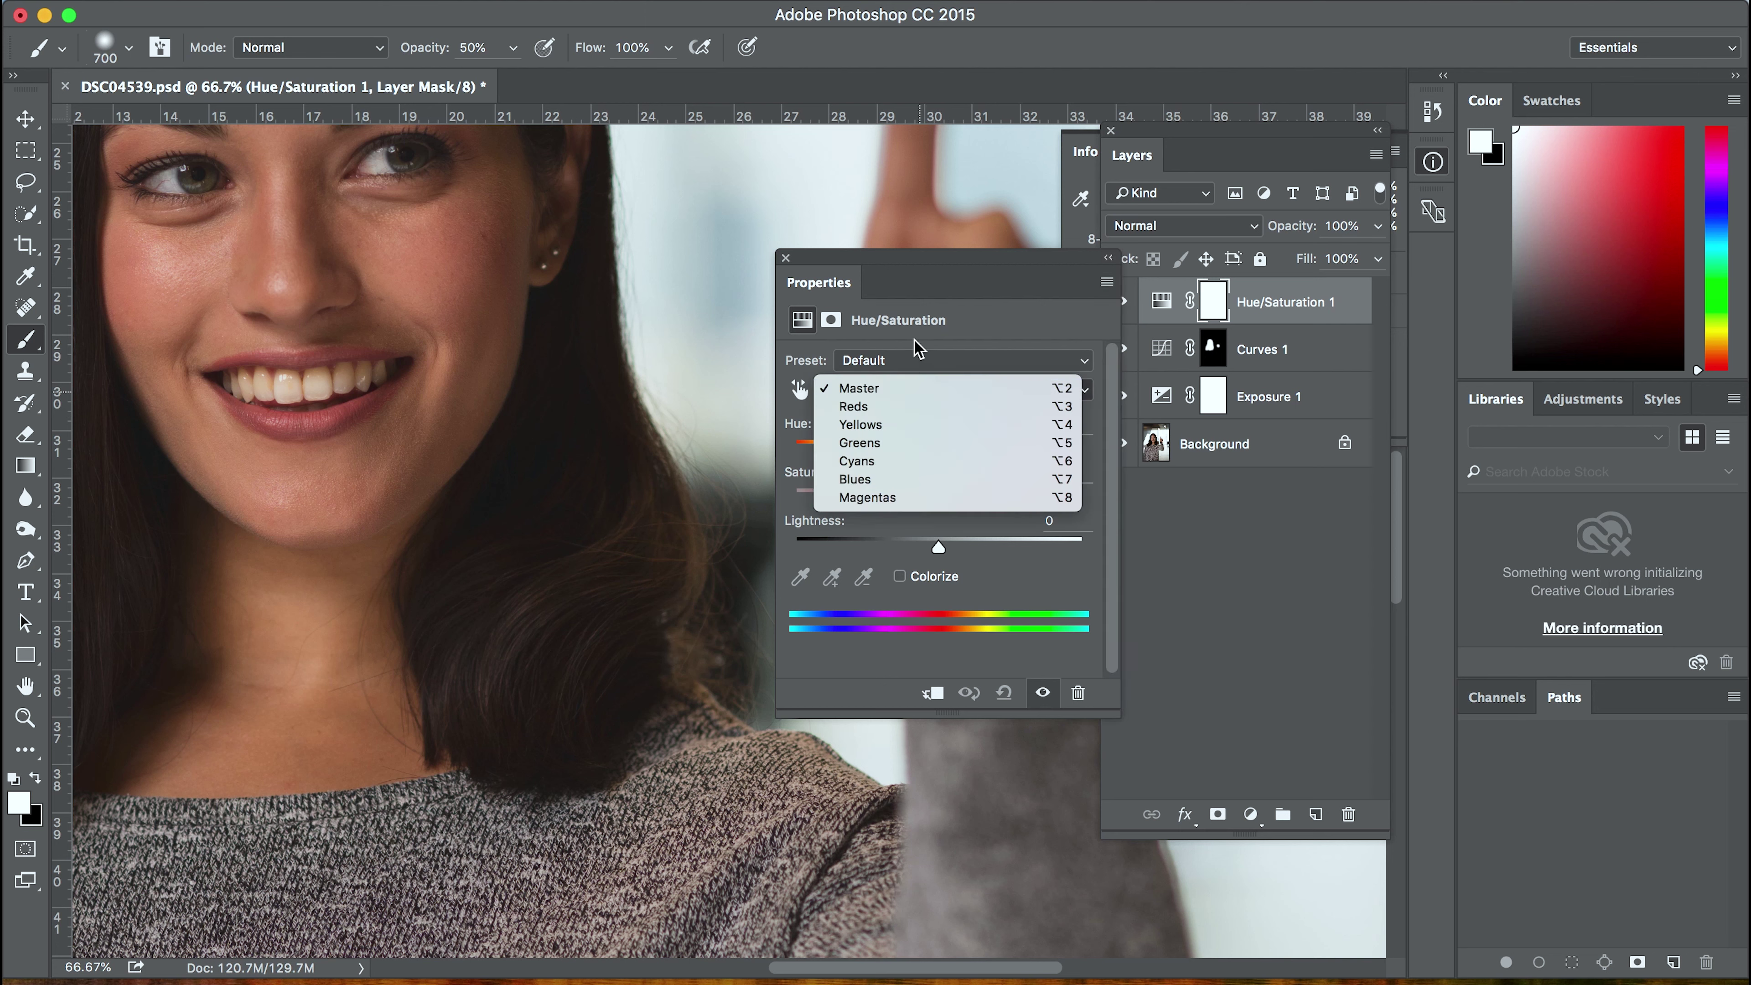
pyautogui.click(995, 286)
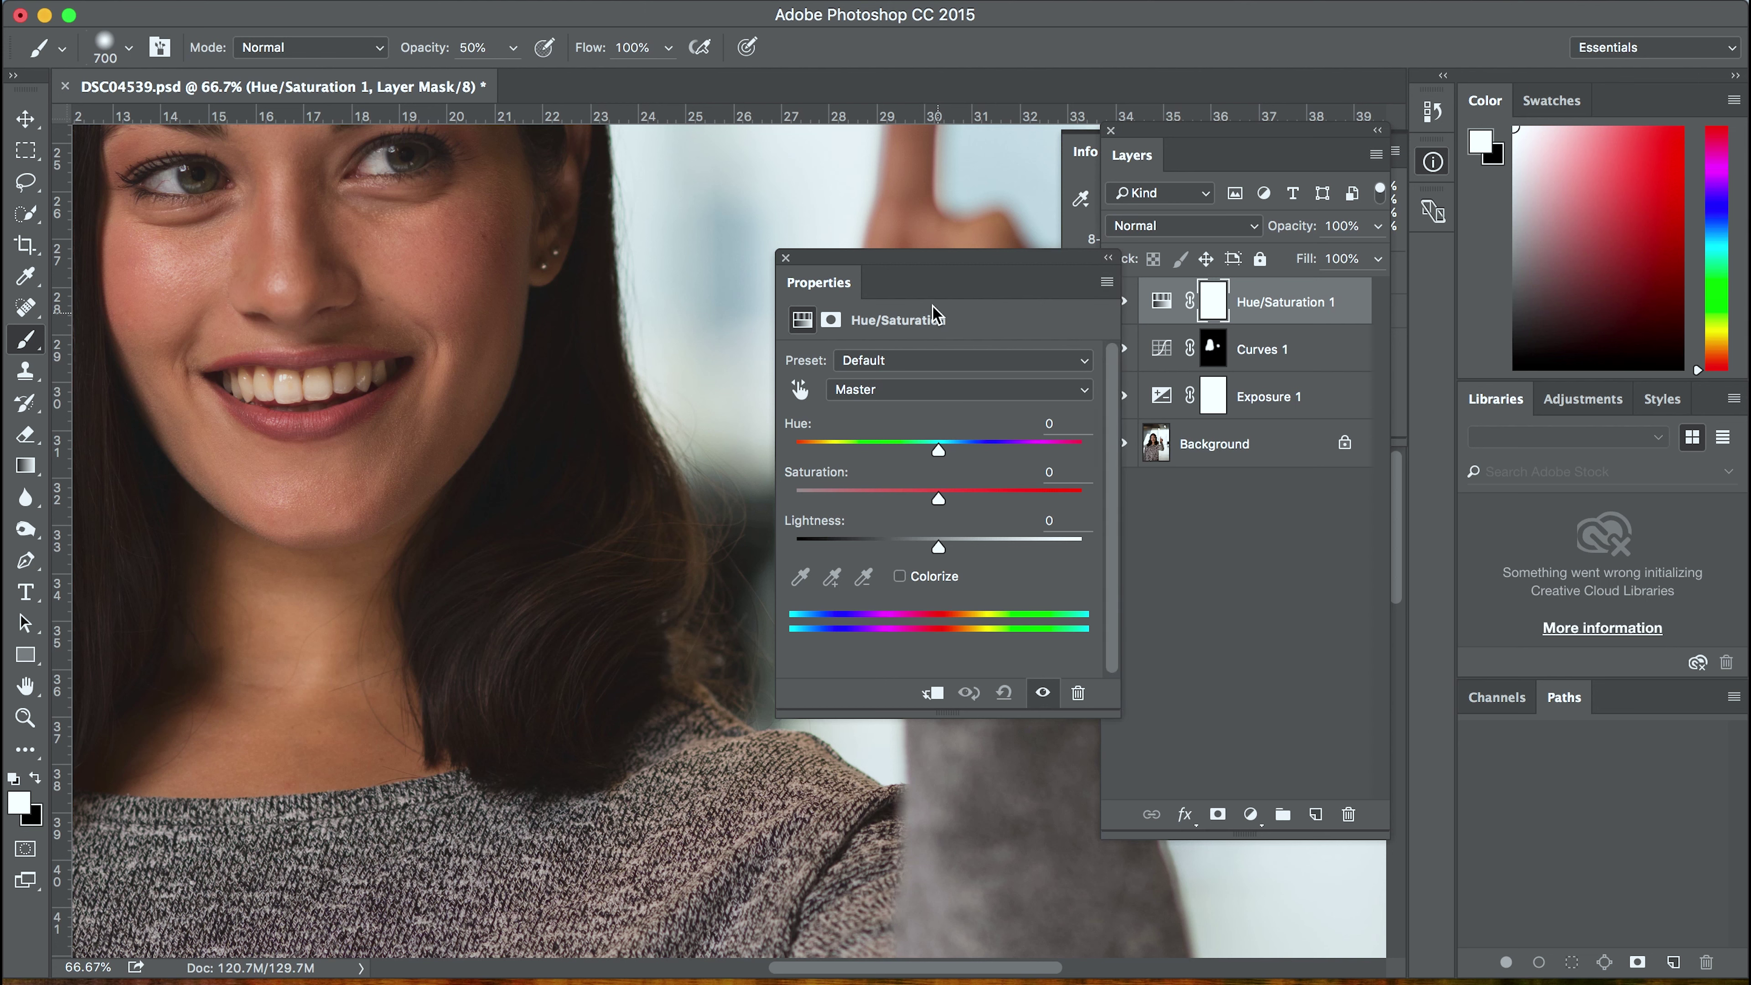
pyautogui.click(871, 397)
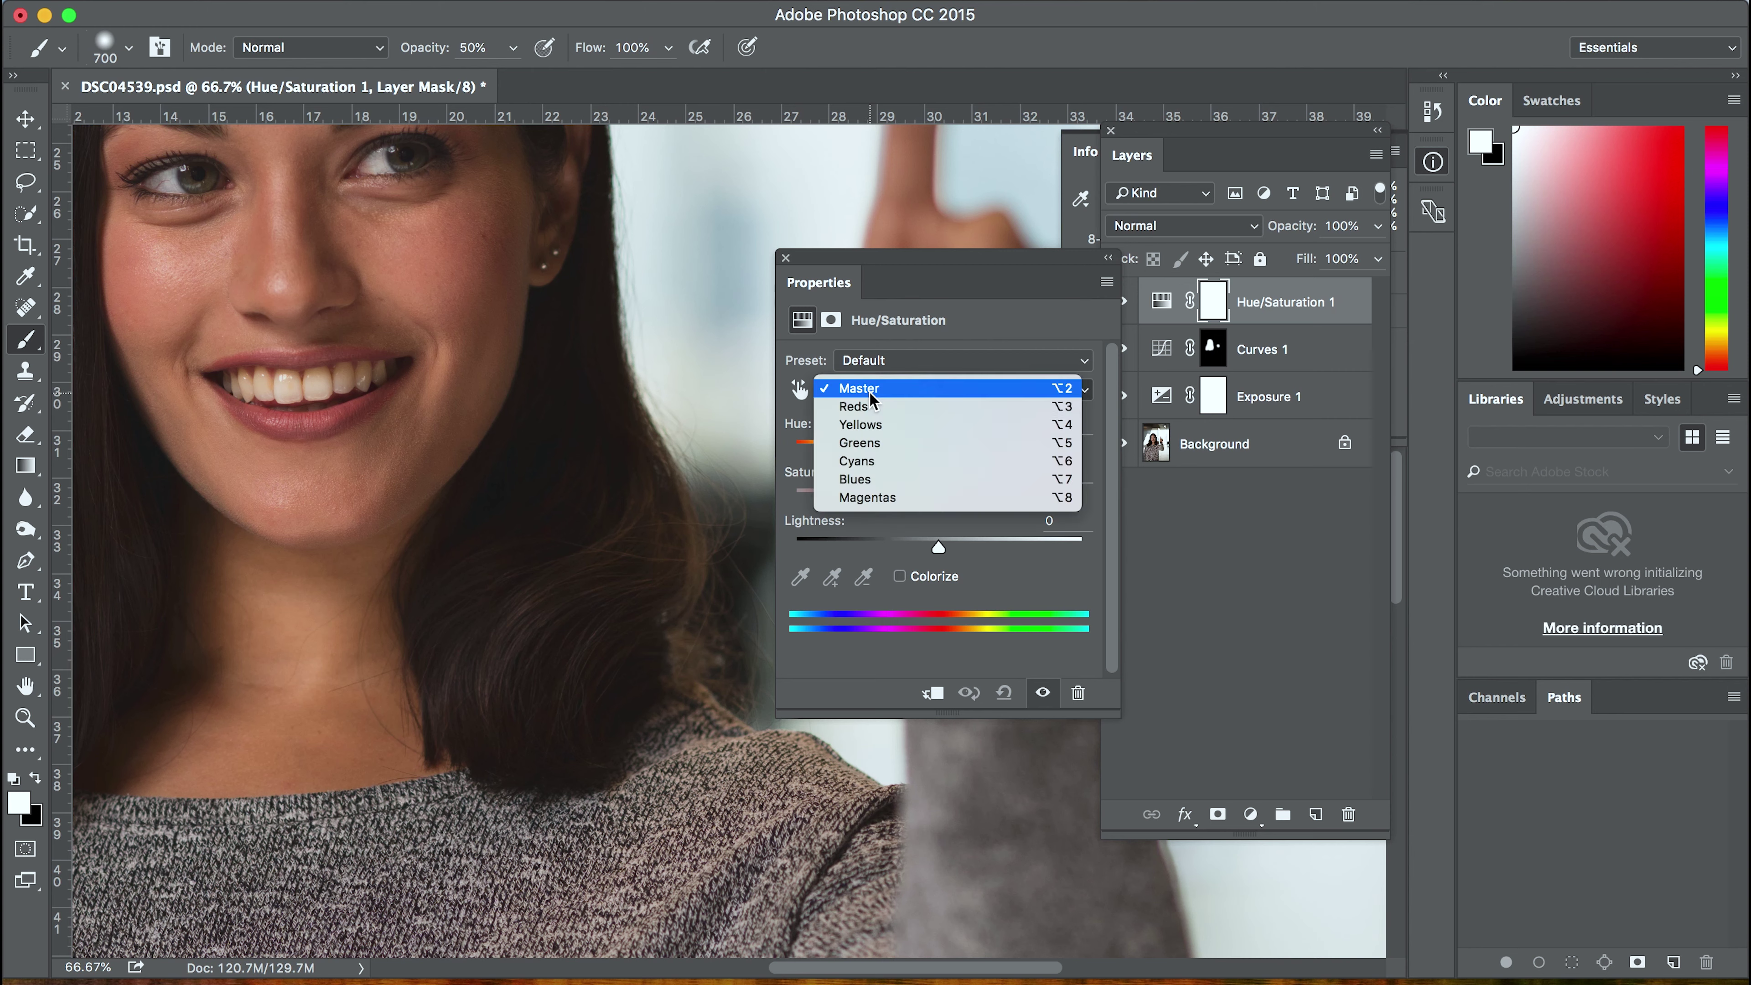
pyautogui.click(868, 428)
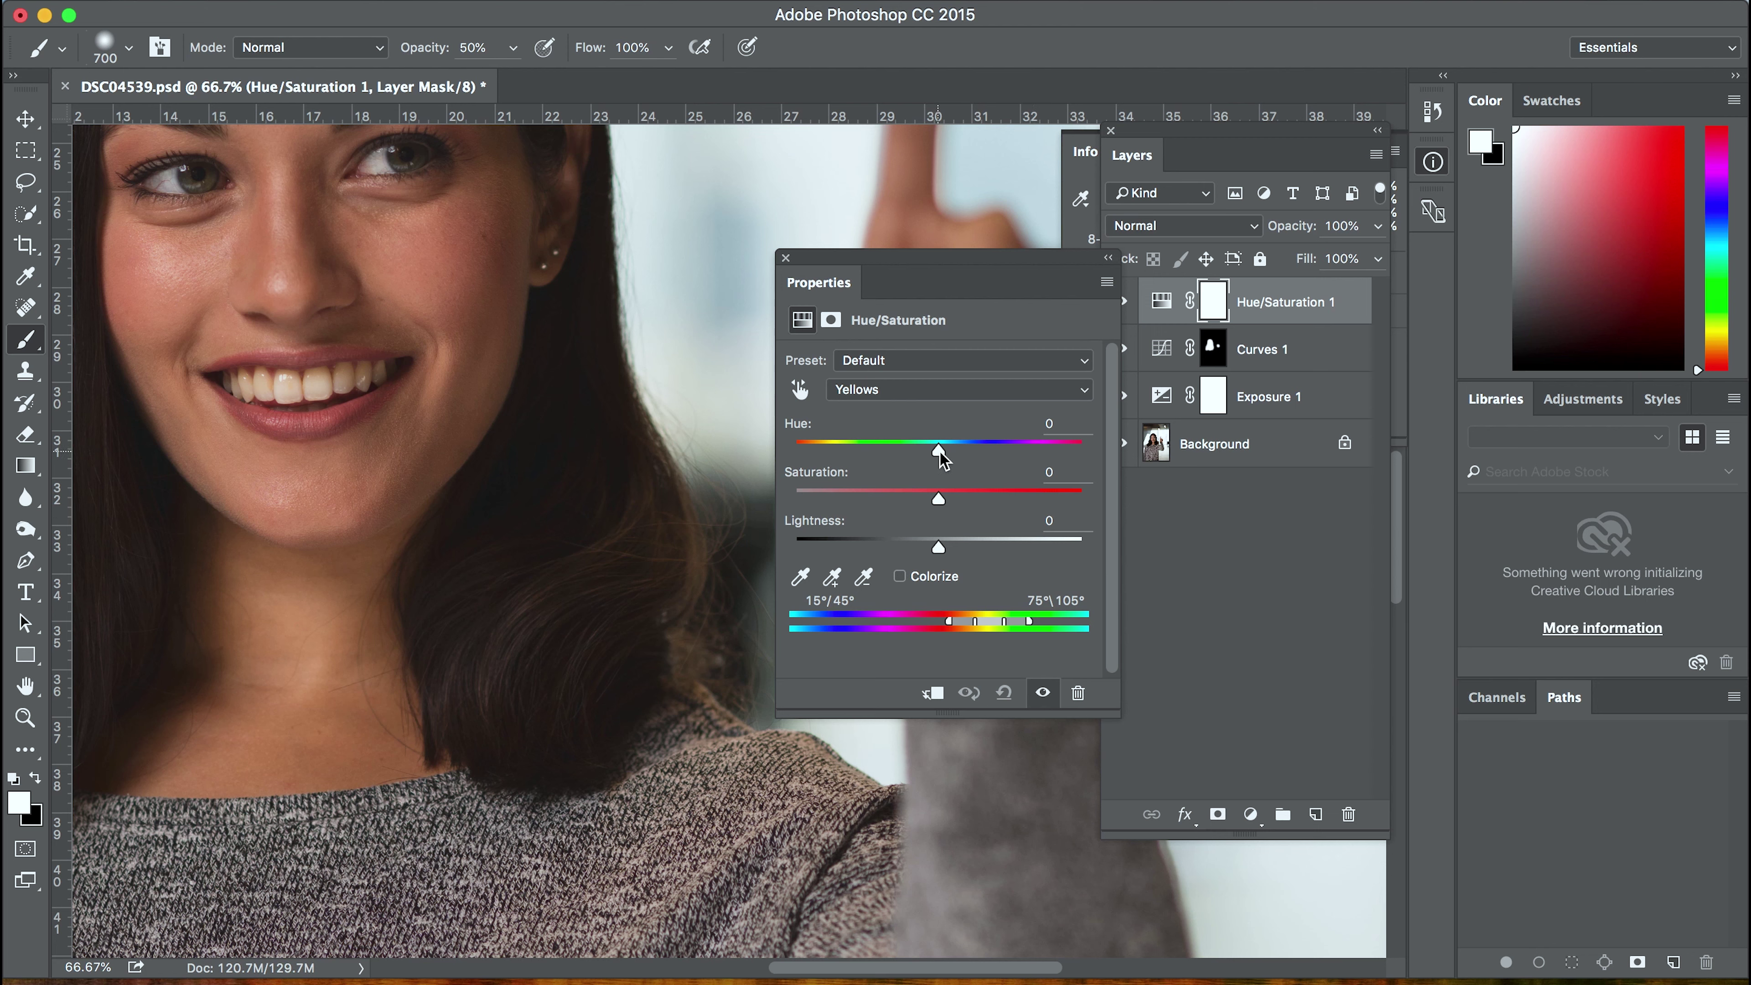
# Set the Yellows hue to -12 and lightness to -16, and fine-tune the saturation while watching the neck's skin tone
pyautogui.moveTo(941, 461); pyautogui.dragTo(989, 466)
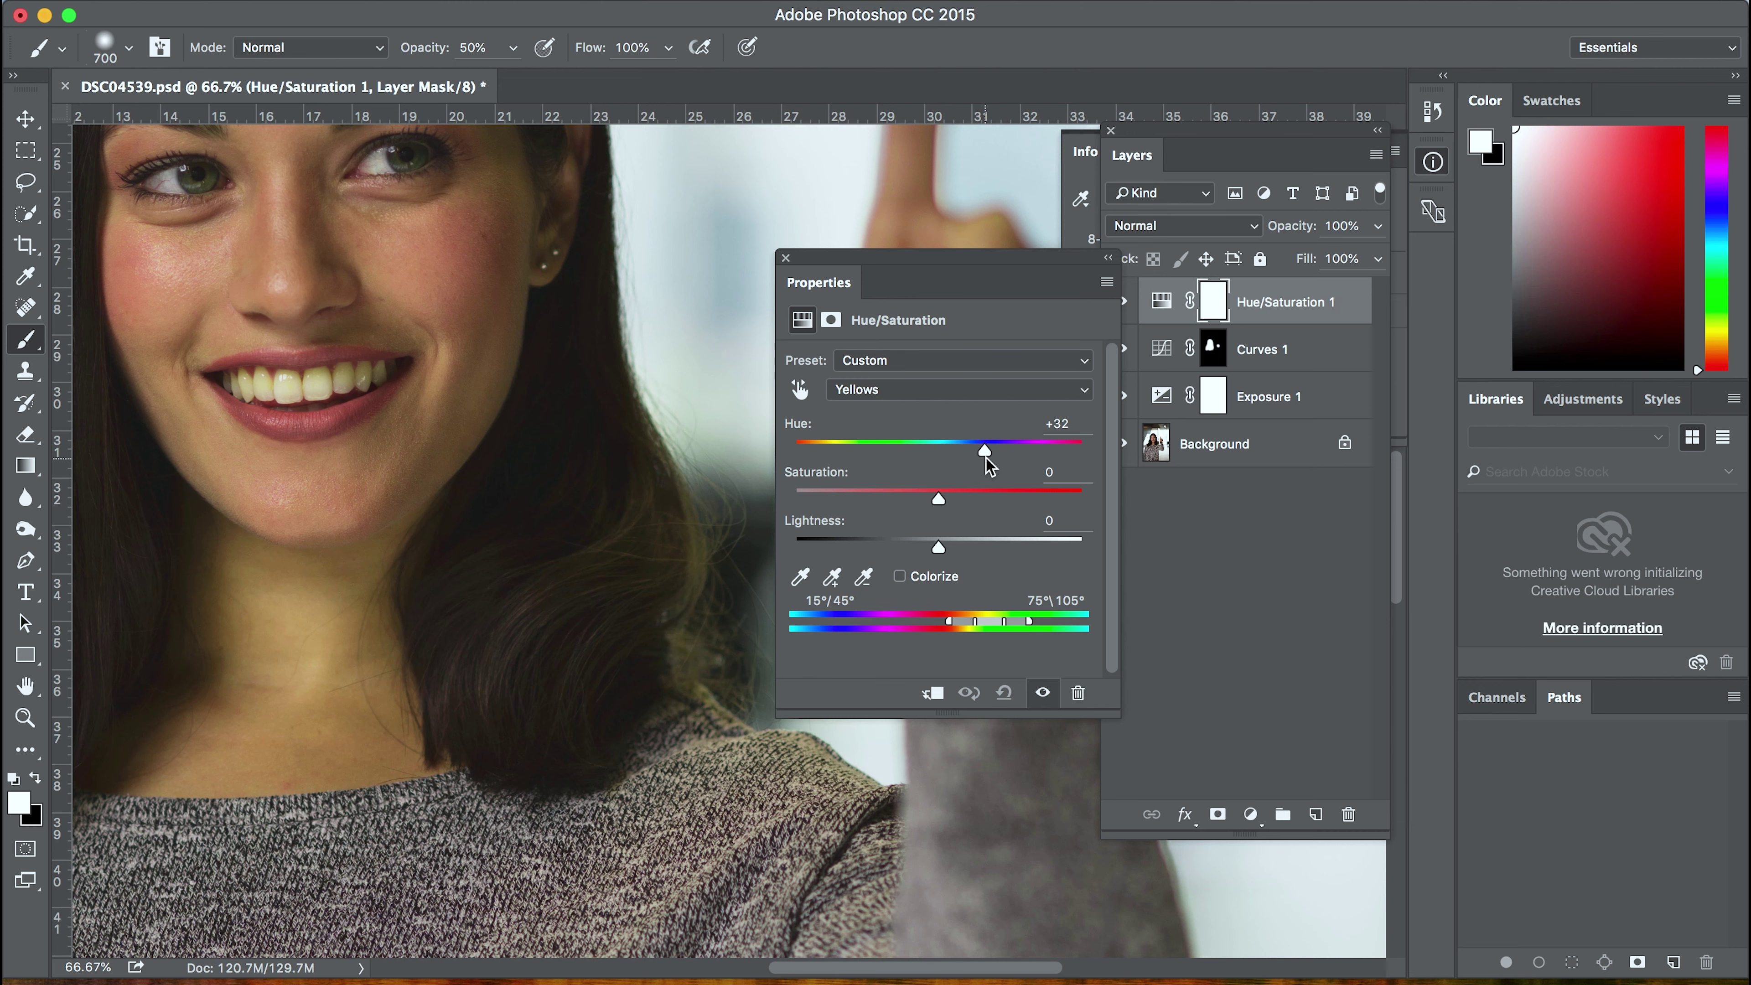
pyautogui.moveTo(987, 464); pyautogui.dragTo(938, 461)
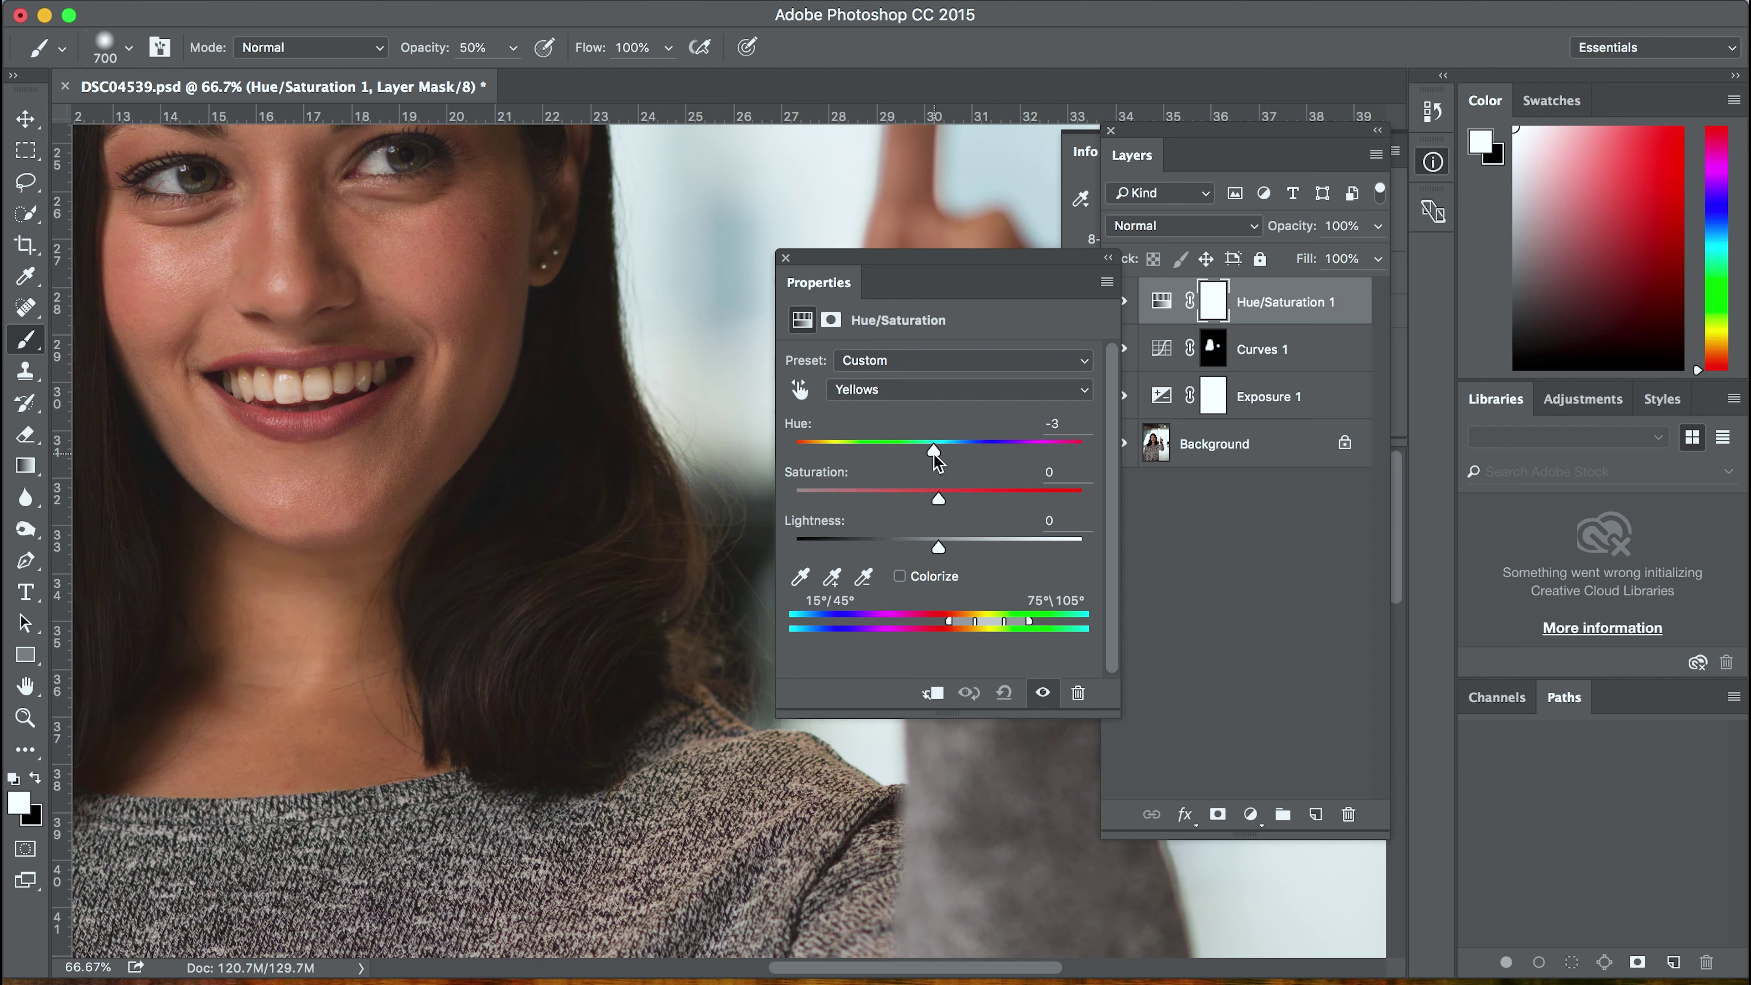
pyautogui.moveTo(930, 461); pyautogui.dragTo(927, 460)
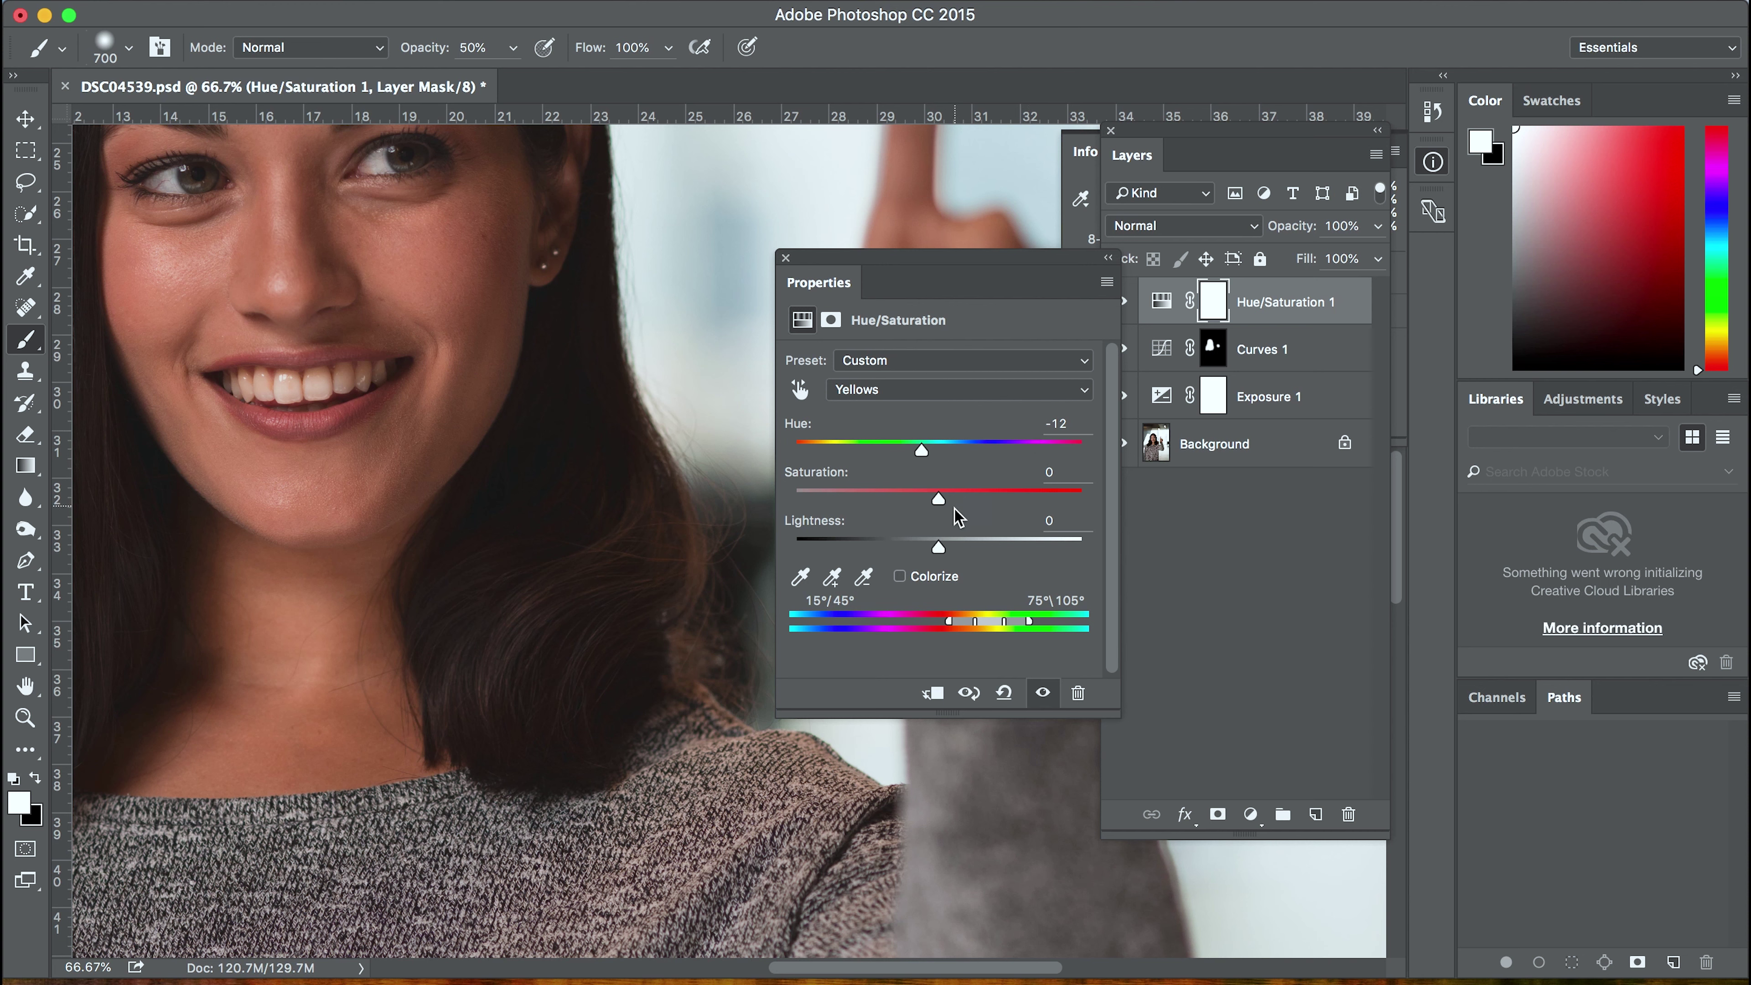
pyautogui.moveTo(939, 551); pyautogui.dragTo(912, 550)
pyautogui.moveTo(943, 510); pyautogui.dragTo(935, 508)
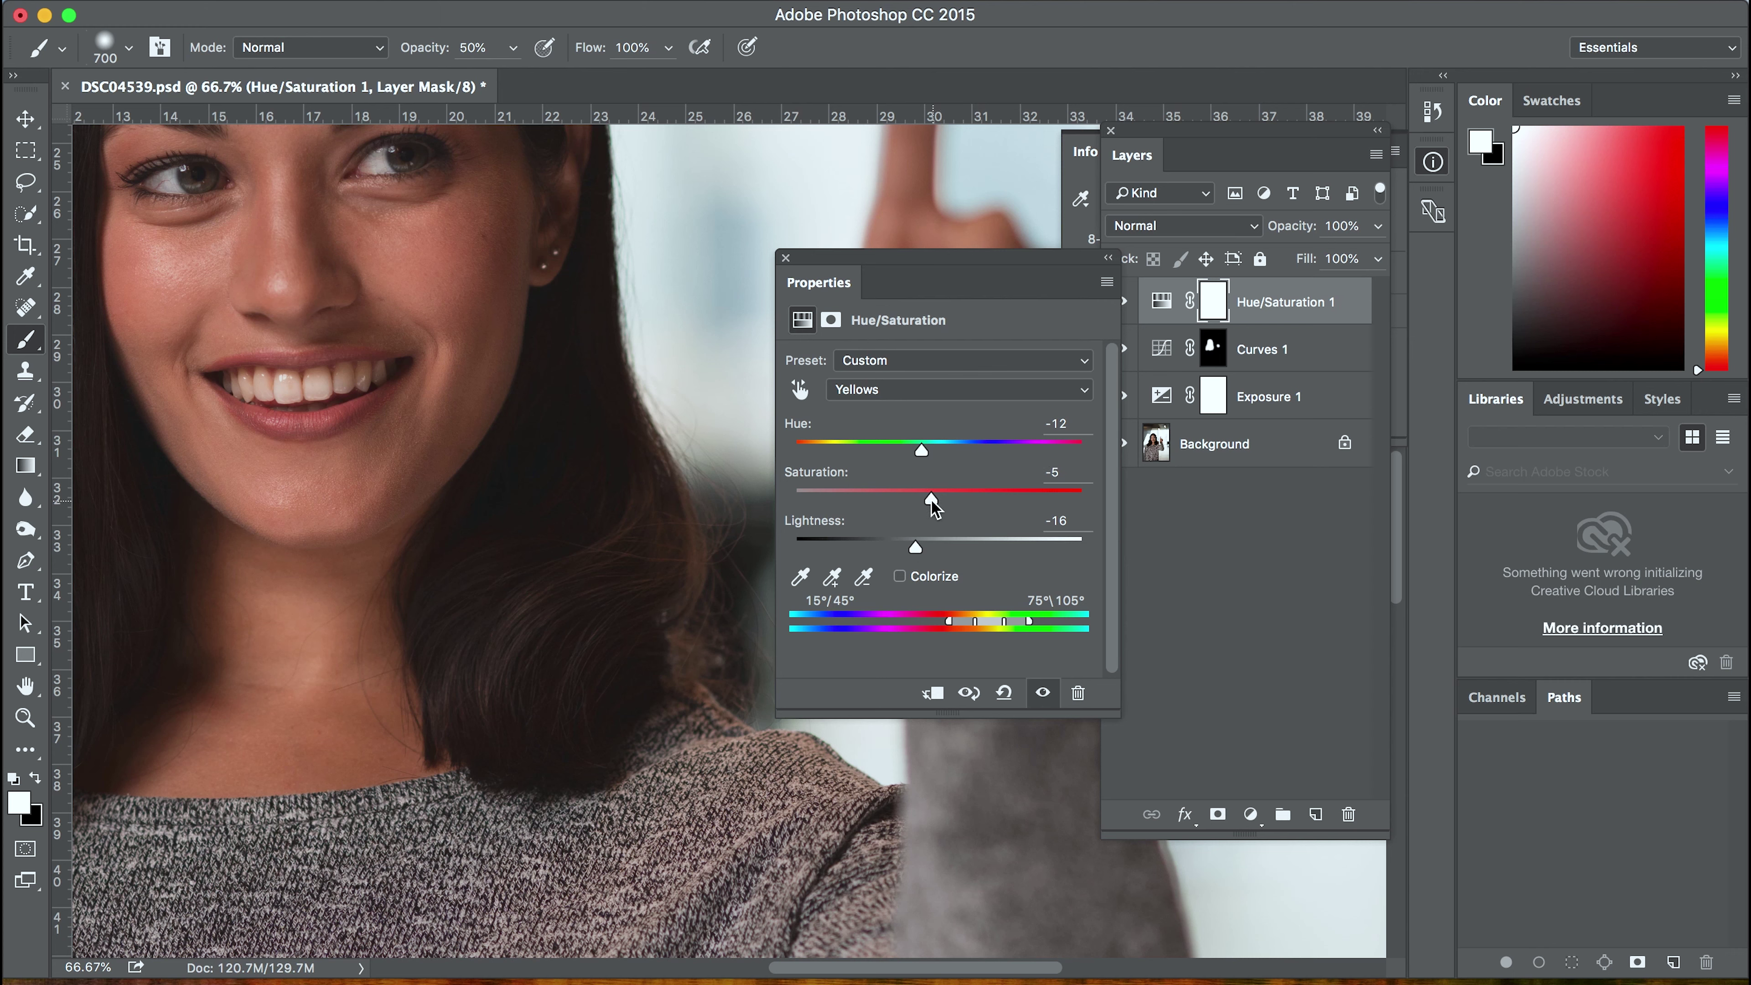
pyautogui.moveTo(938, 509)
pyautogui.mouseDown()
pyautogui.moveTo(958, 510)
pyautogui.moveTo(940, 500)
pyautogui.mouseUp()
# Activate the Hue/Saturation layer's mask and invert it to black
pyautogui.click(1220, 311)
pyautogui.moveTo(381, 357); pyautogui.dragTo(437, 493)
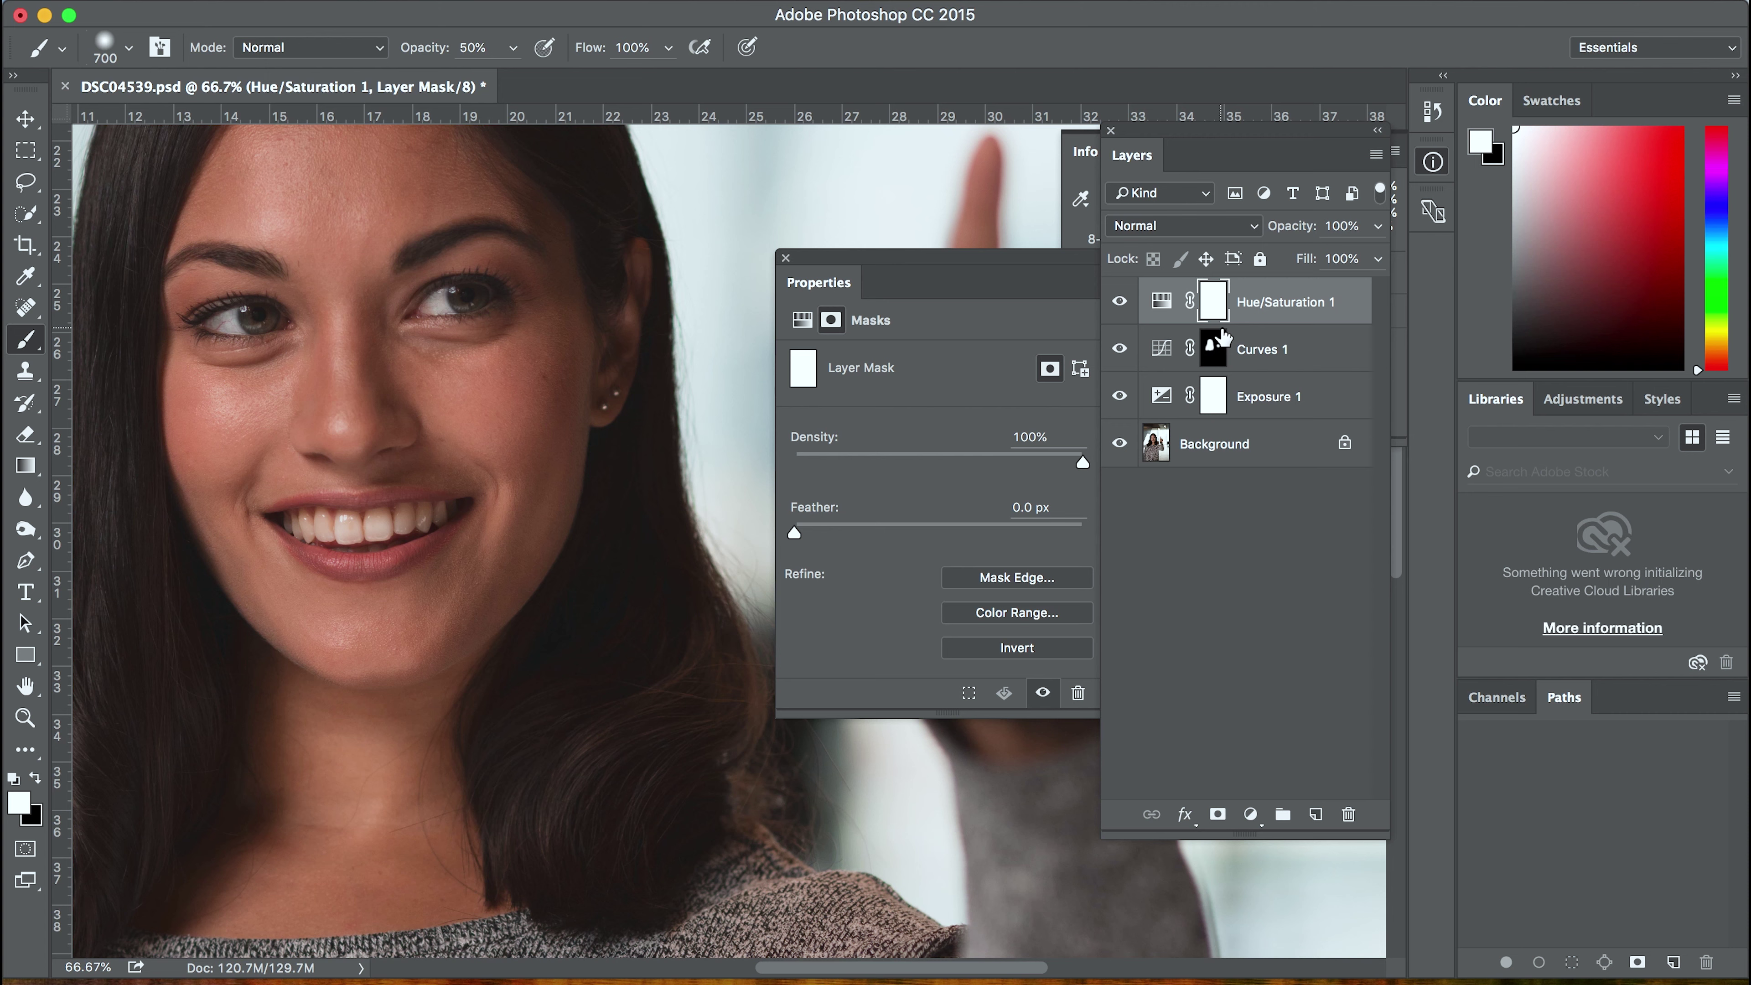
pyautogui.press('super+i')
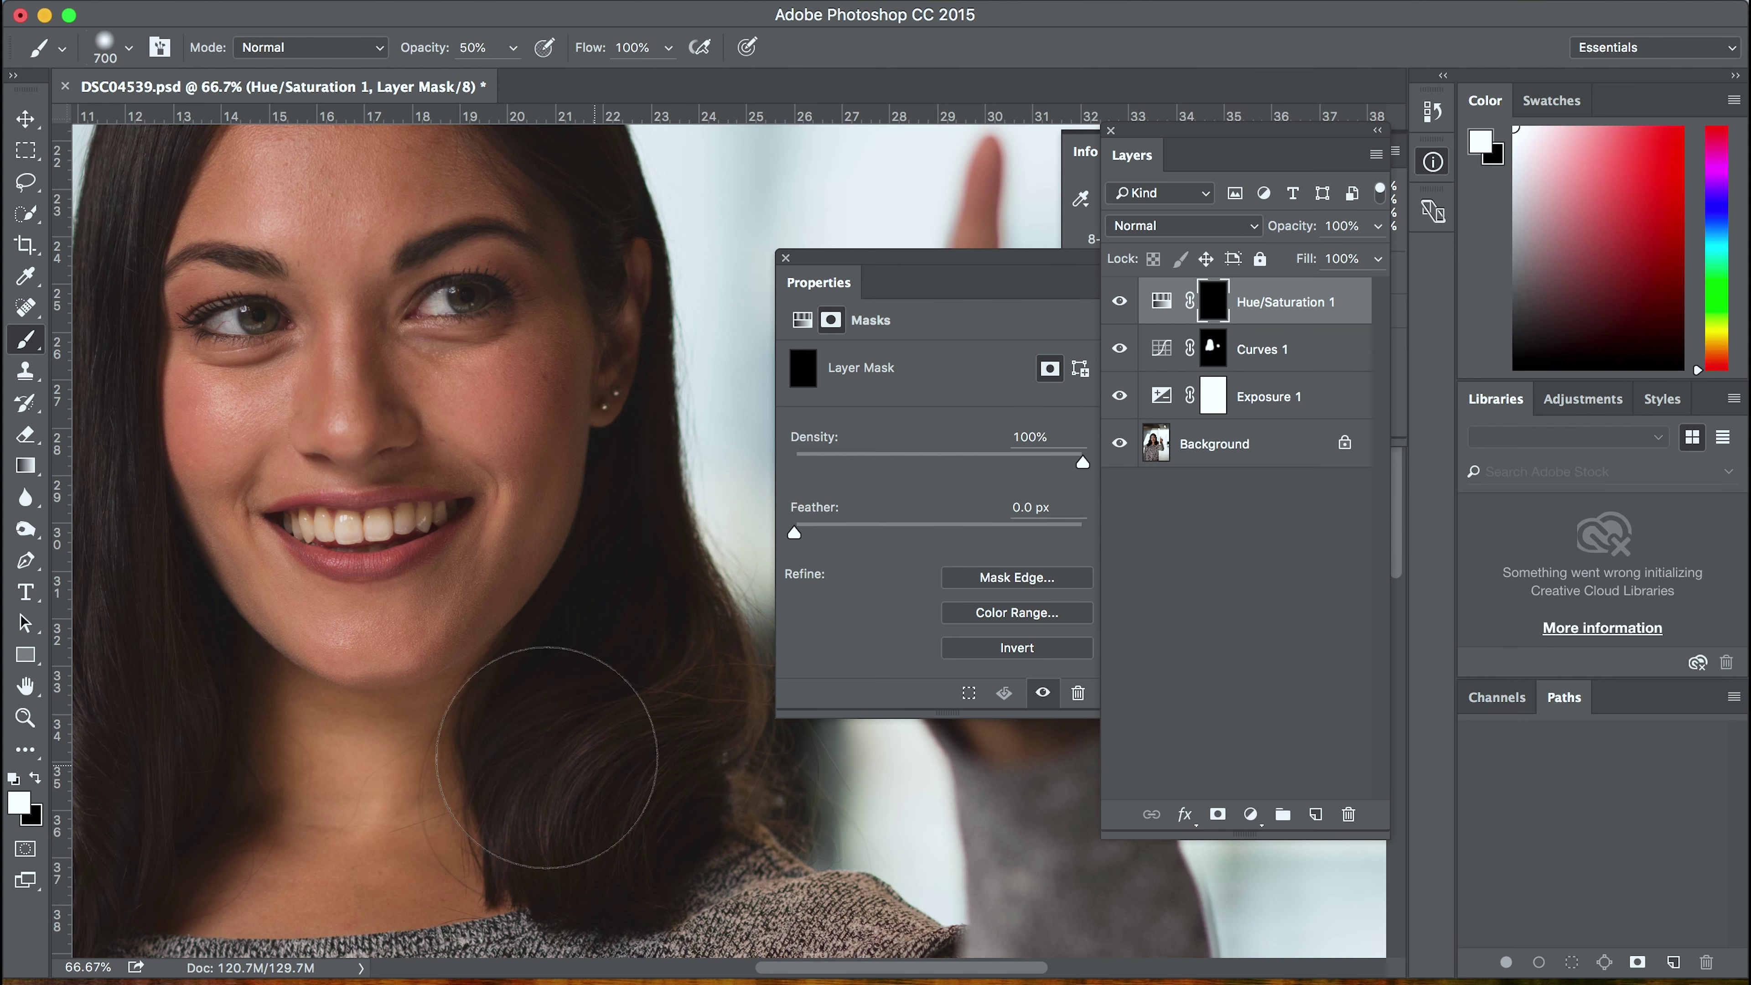
# Paint white over the neck in the Hue/Saturation mask with a 500 px brush, and compare the photo with the layer hidden and shown
pyautogui.press('[')
pyautogui.press('[')
pyautogui.moveTo(413, 760)
pyautogui.mouseDown()
pyautogui.moveTo(317, 762)
pyautogui.moveTo(403, 779)
pyautogui.moveTo(300, 779)
pyautogui.moveTo(423, 762)
pyautogui.moveTo(296, 800)
pyautogui.moveTo(238, 790)
pyautogui.moveTo(234, 849)
pyautogui.moveTo(451, 855)
pyautogui.moveTo(190, 850)
pyautogui.moveTo(465, 826)
pyautogui.moveTo(477, 759)
pyautogui.moveTo(243, 729)
pyautogui.moveTo(138, 580)
pyautogui.moveTo(368, 845)
pyautogui.moveTo(136, 508)
pyautogui.moveTo(215, 593)
pyautogui.moveTo(629, 607)
pyautogui.moveTo(589, 556)
pyautogui.moveTo(620, 525)
pyautogui.moveTo(628, 447)
pyautogui.moveTo(557, 730)
pyautogui.moveTo(497, 612)
pyautogui.moveTo(289, 641)
pyautogui.moveTo(227, 624)
pyautogui.moveTo(517, 647)
pyautogui.moveTo(320, 647)
pyautogui.mouseUp()
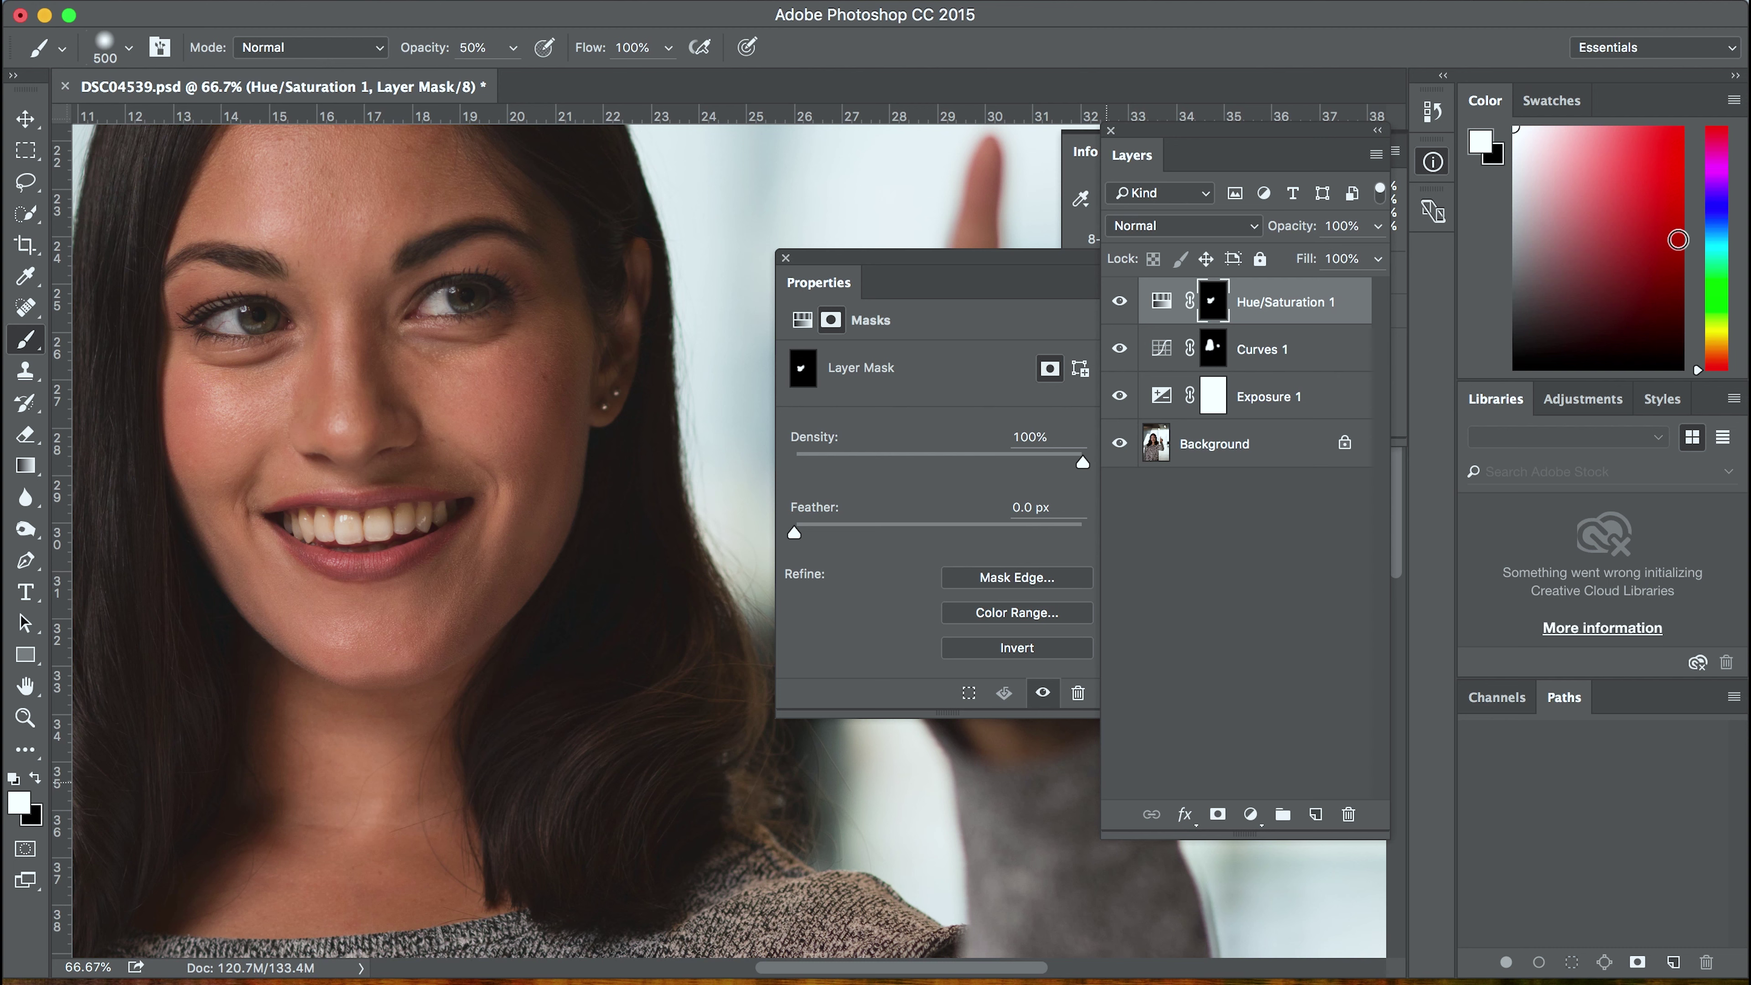
pyautogui.click(1118, 304)
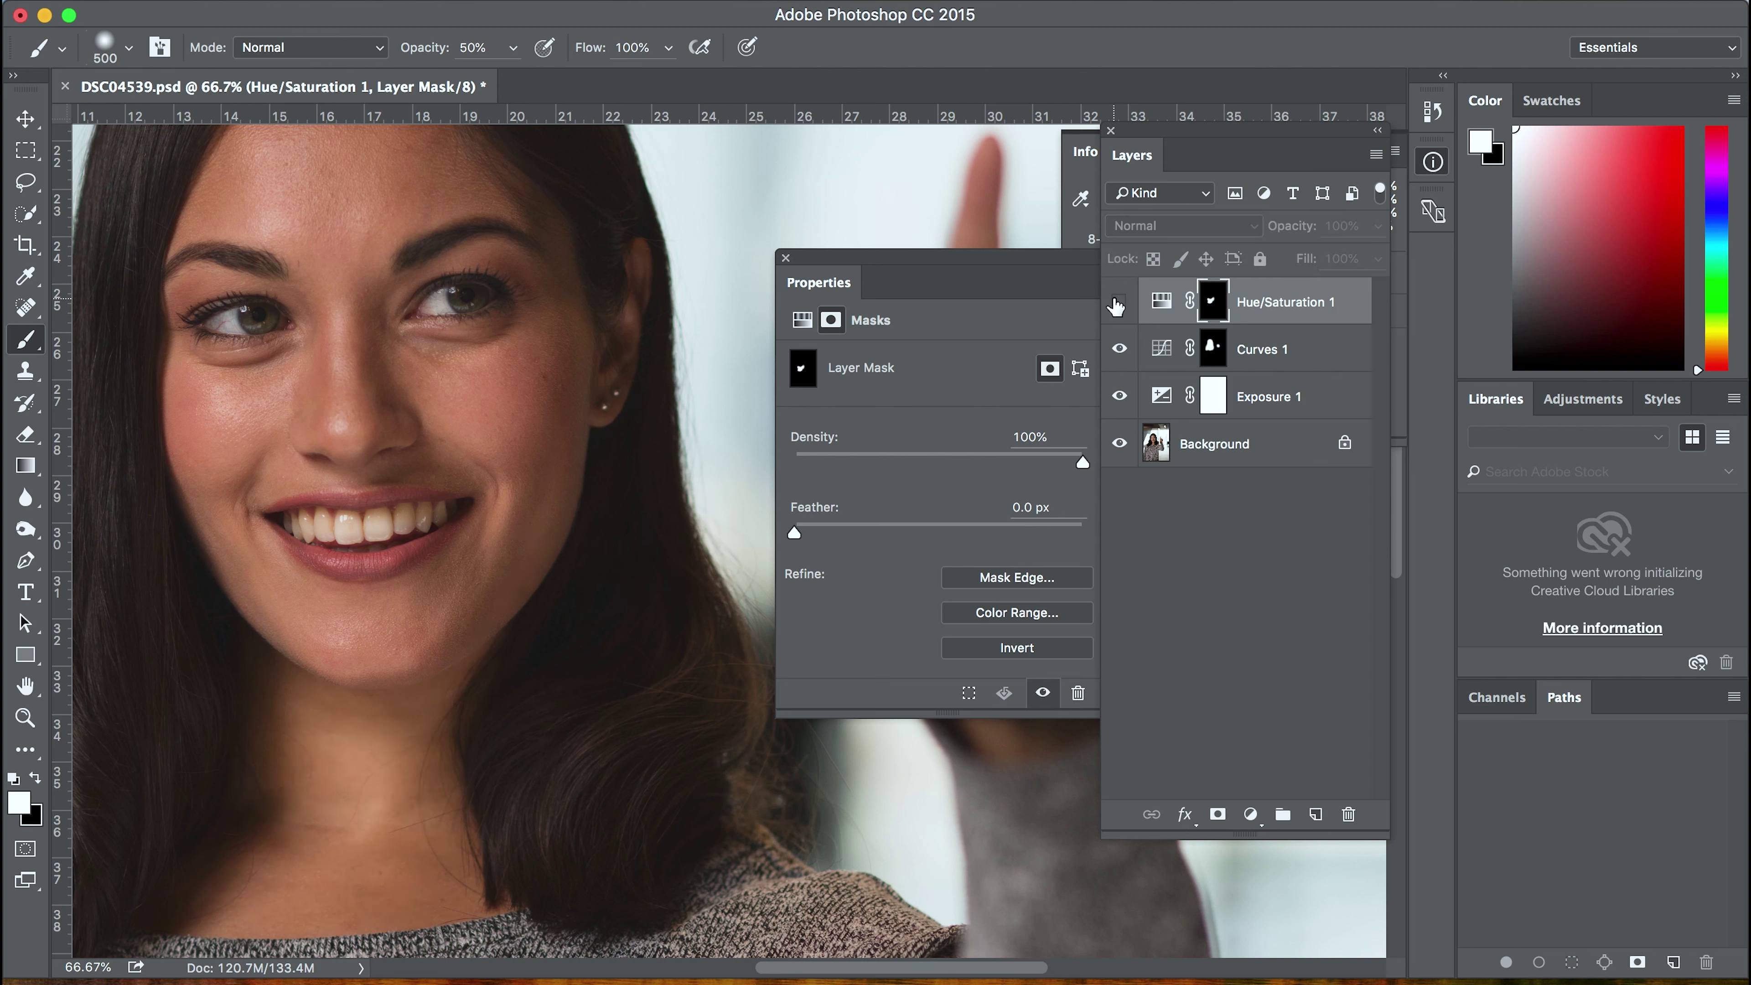
pyautogui.click(1116, 303)
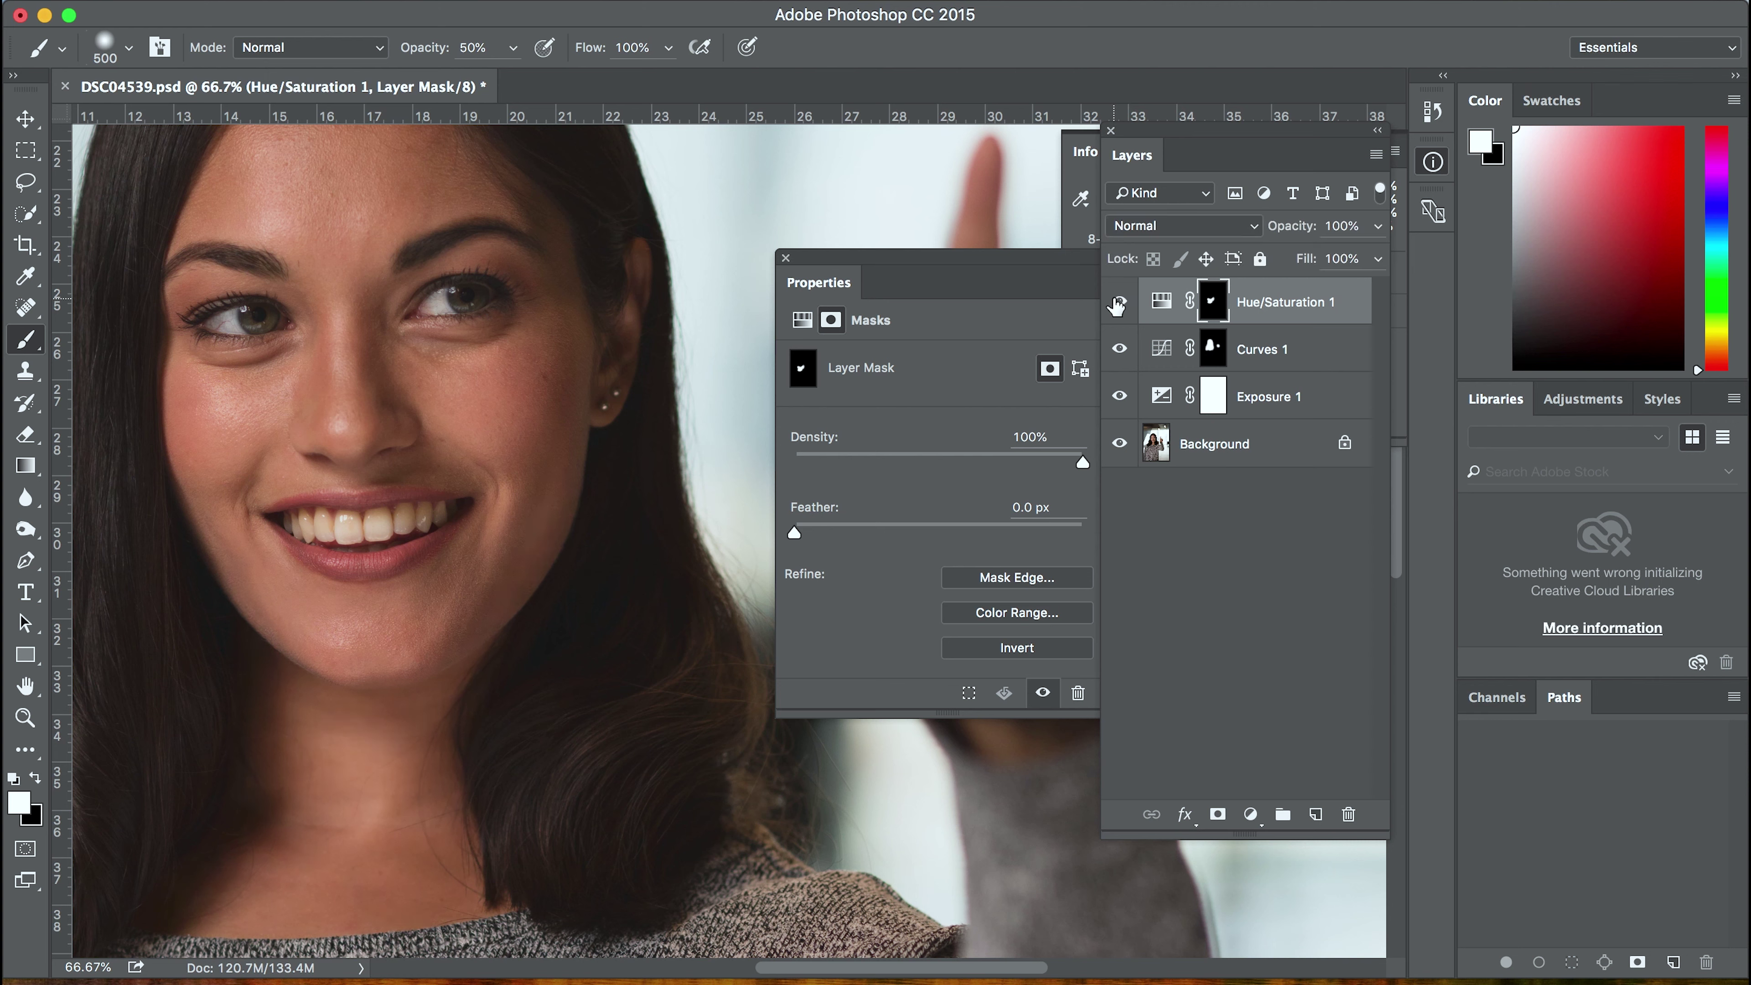
# Compare the photo with the Hue/Saturation adjustment hidden and shown, and reduce the brush size to 150 px
pyautogui.click(1116, 303)
pyautogui.click(1116, 304)
pyautogui.press('[')
pyautogui.press('[')
pyautogui.press('[')
pyautogui.press('[')
pyautogui.press('[')
pyautogui.press('[')
# Show the Info readout and place it directly beneath the mask properties
pyautogui.click(1130, 156)
pyautogui.click(1433, 159)
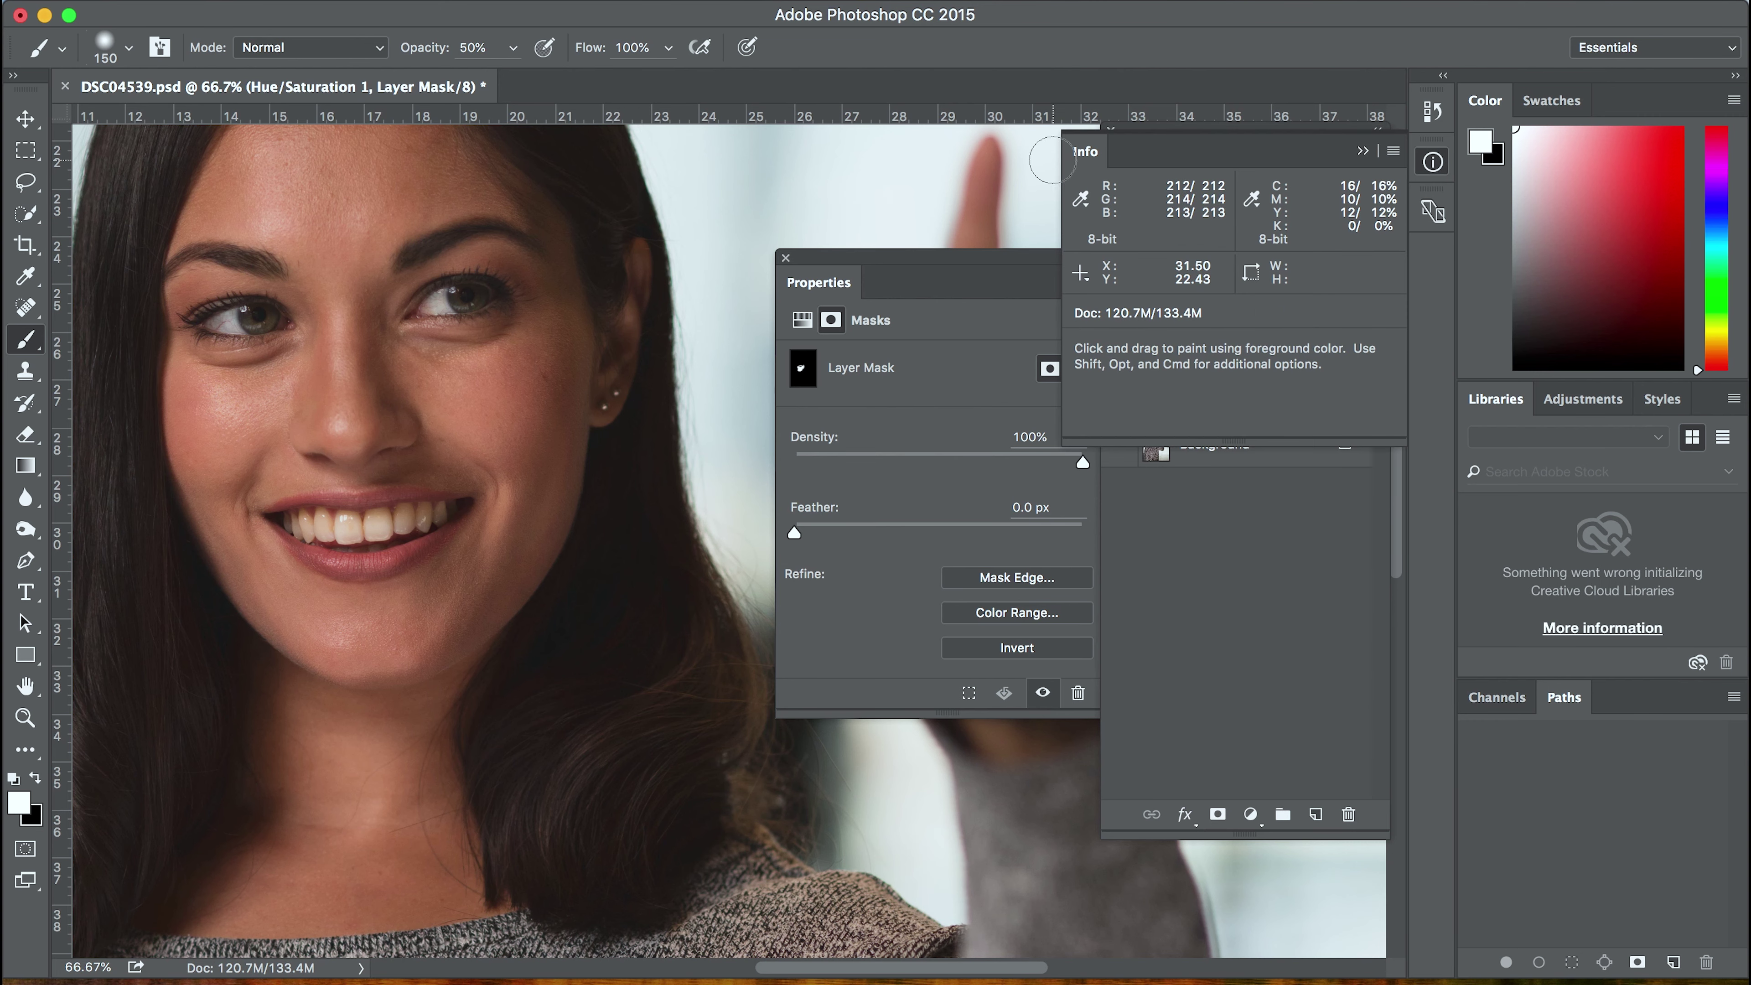
pyautogui.moveTo(1079, 152); pyautogui.dragTo(740, 720)
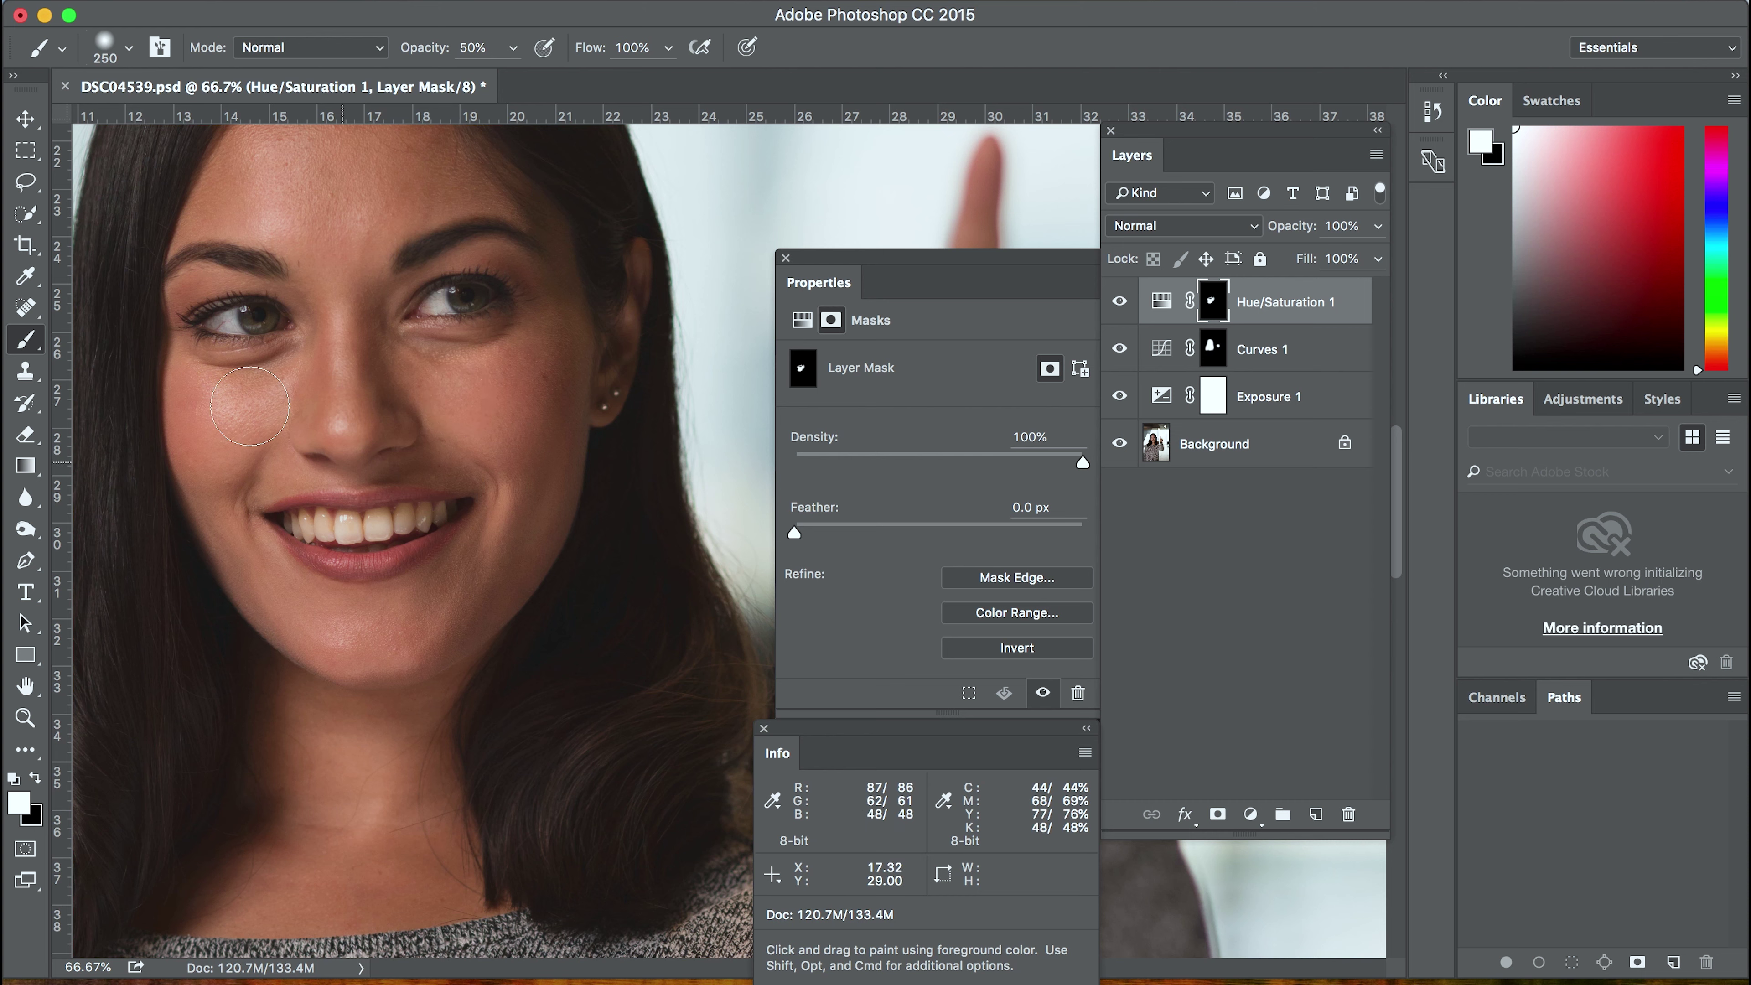
# Paint white over the cheek and eye area in the Hue/Saturation mask with a 250 px brush, and compare with the layer hidden and shown
pyautogui.moveTo(483, 386)
pyautogui.mouseDown()
pyautogui.moveTo(441, 334)
pyautogui.moveTo(430, 354)
pyautogui.mouseUp()
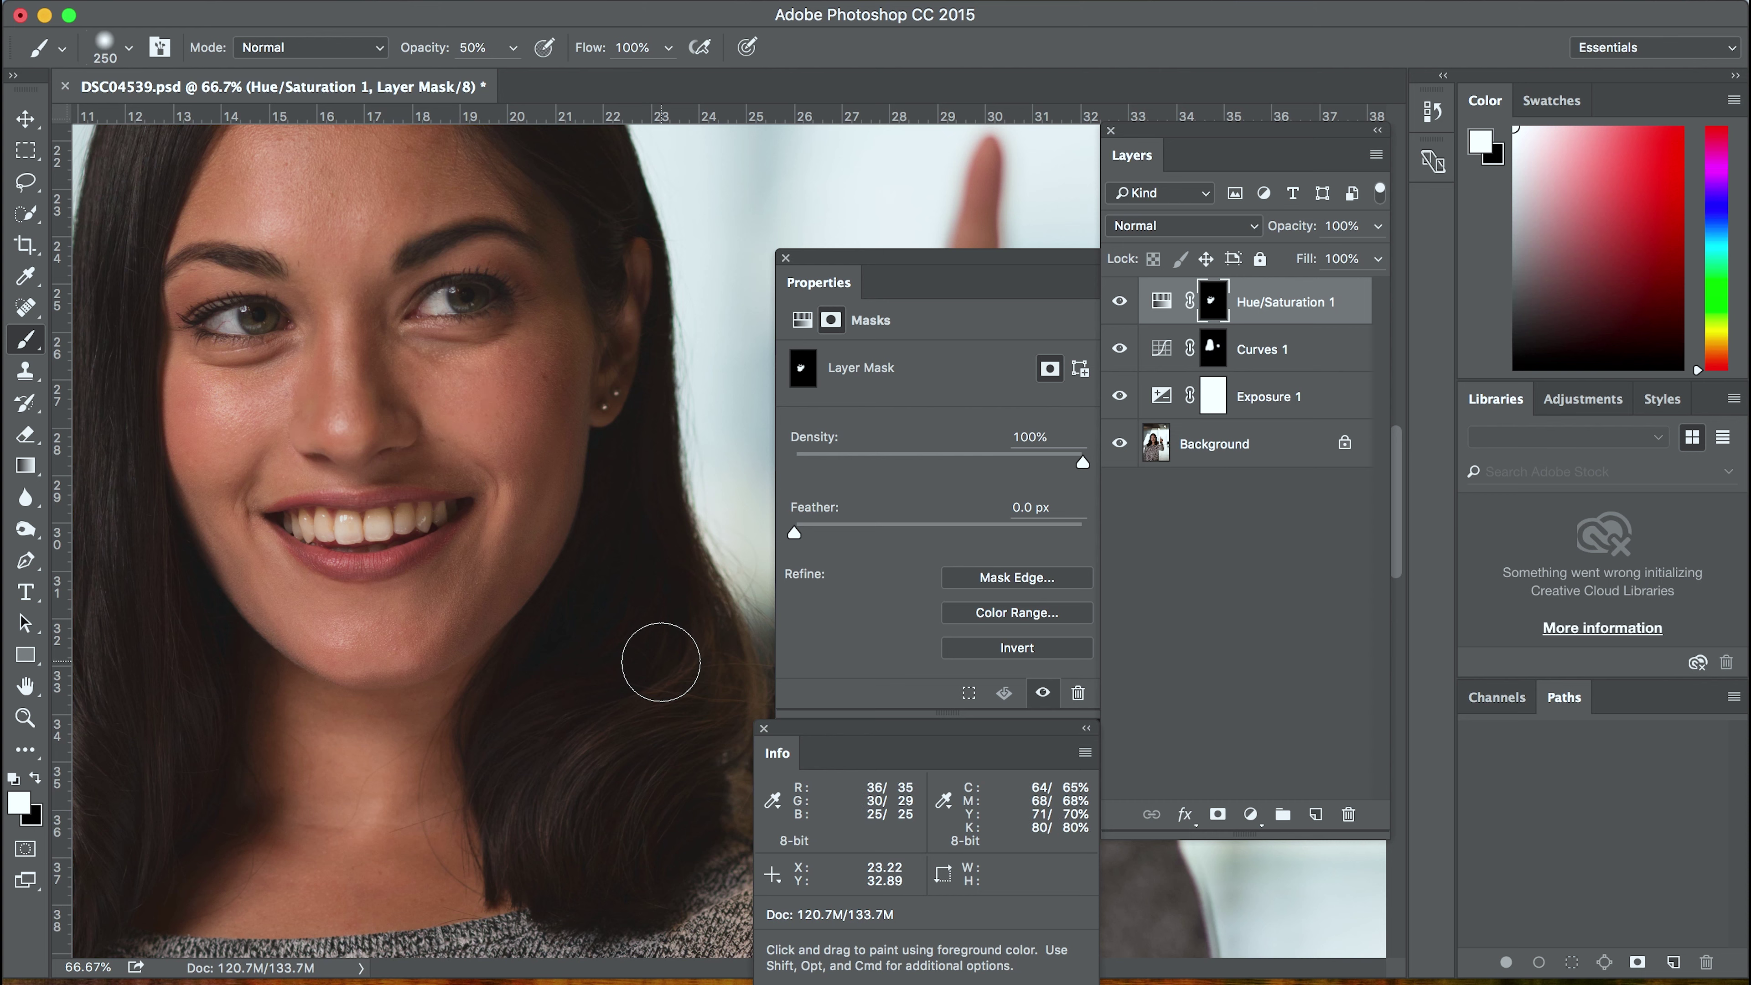
pyautogui.click(1118, 304)
pyautogui.click(1118, 304)
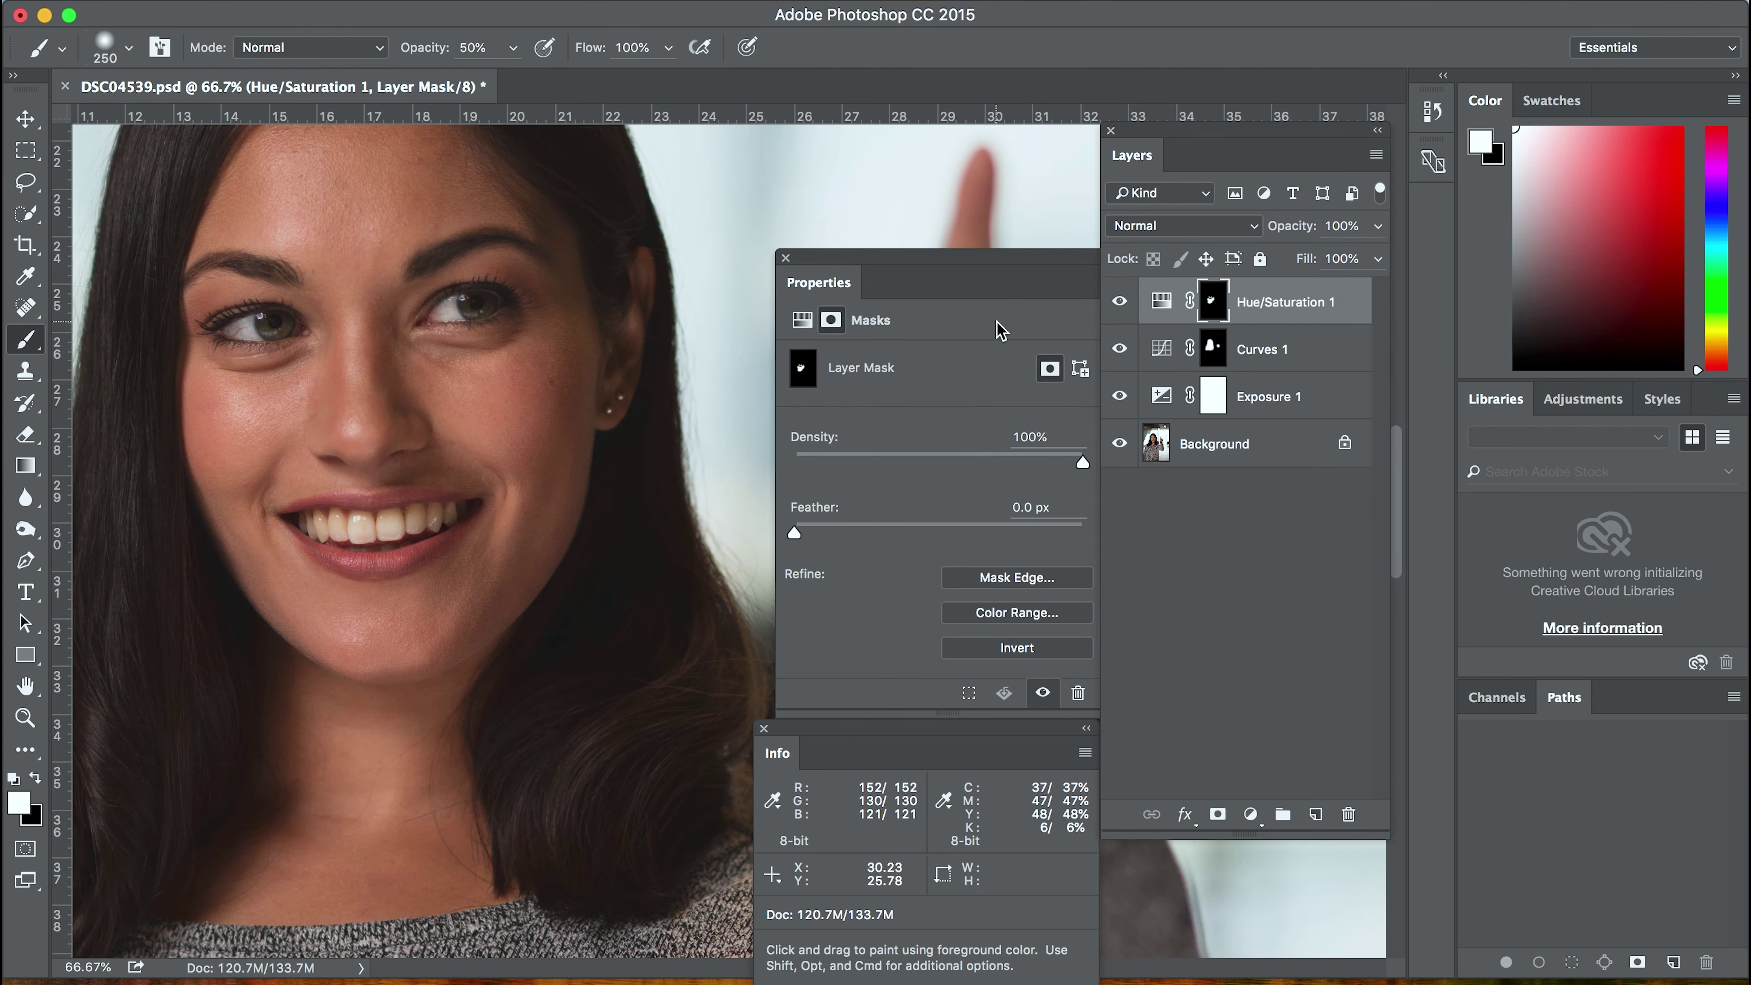
# Stamp all visible layers into a new merged layer above the Hue/Saturation adjustment
pyautogui.press('super+minus')
pyautogui.press('super+minus')
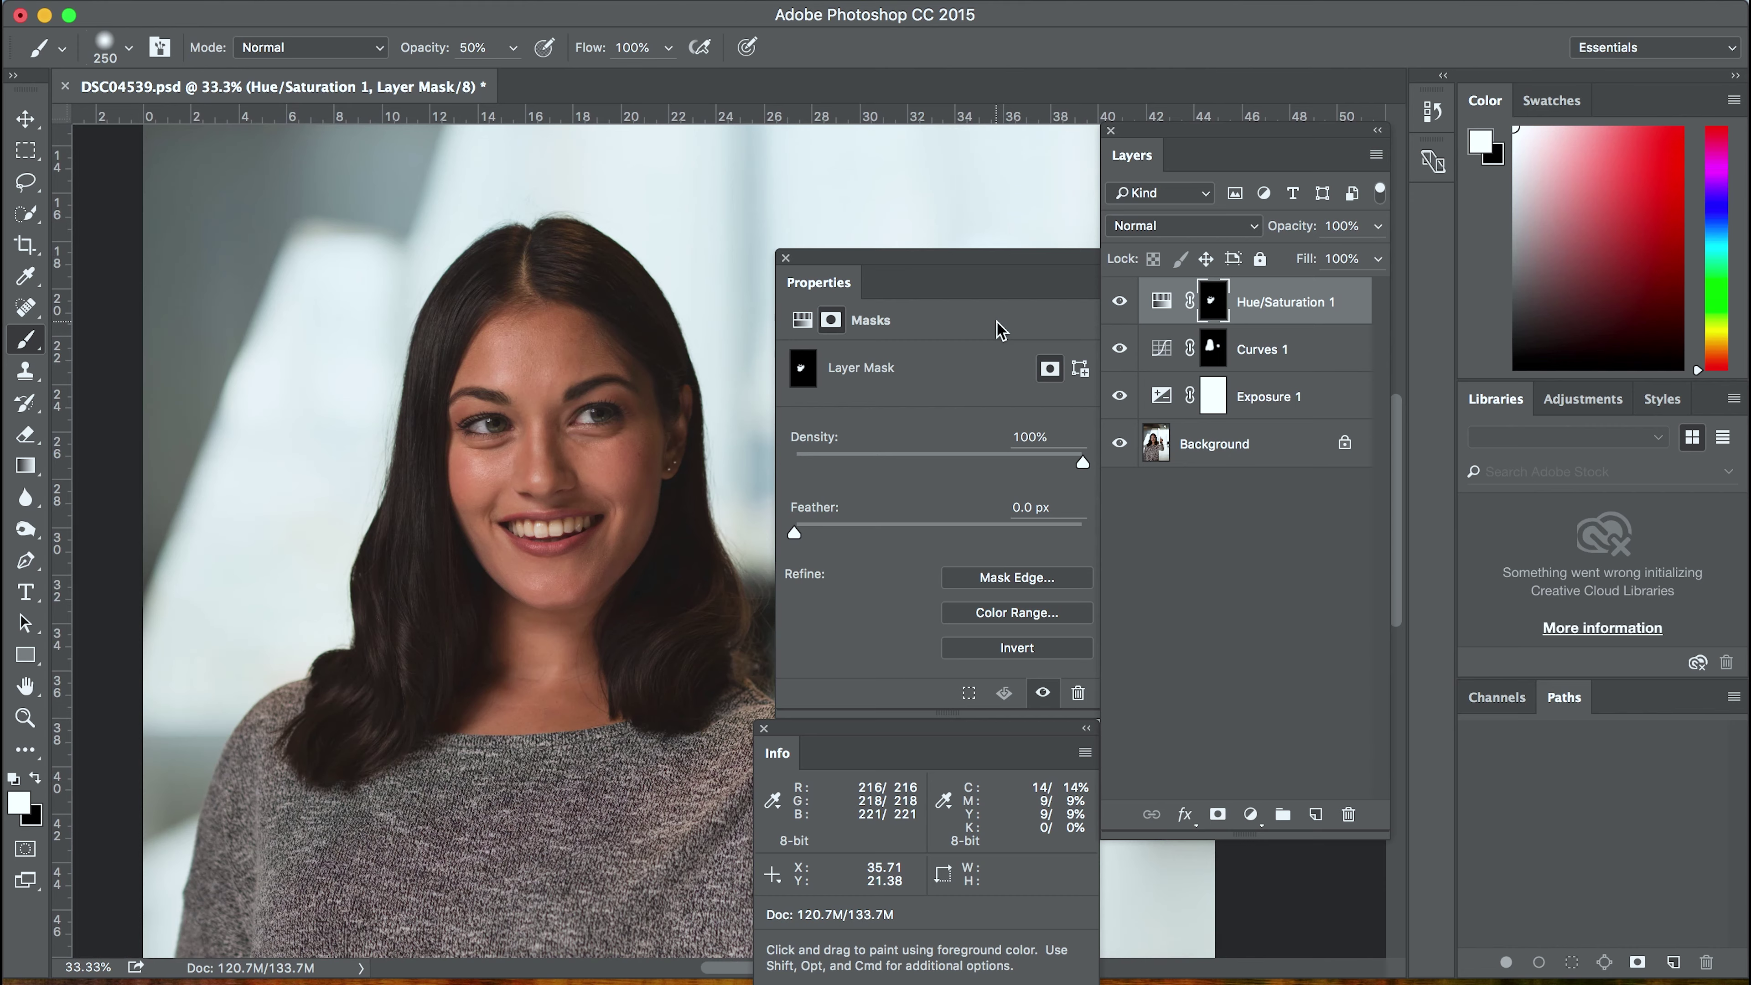
pyautogui.press('super+plus')
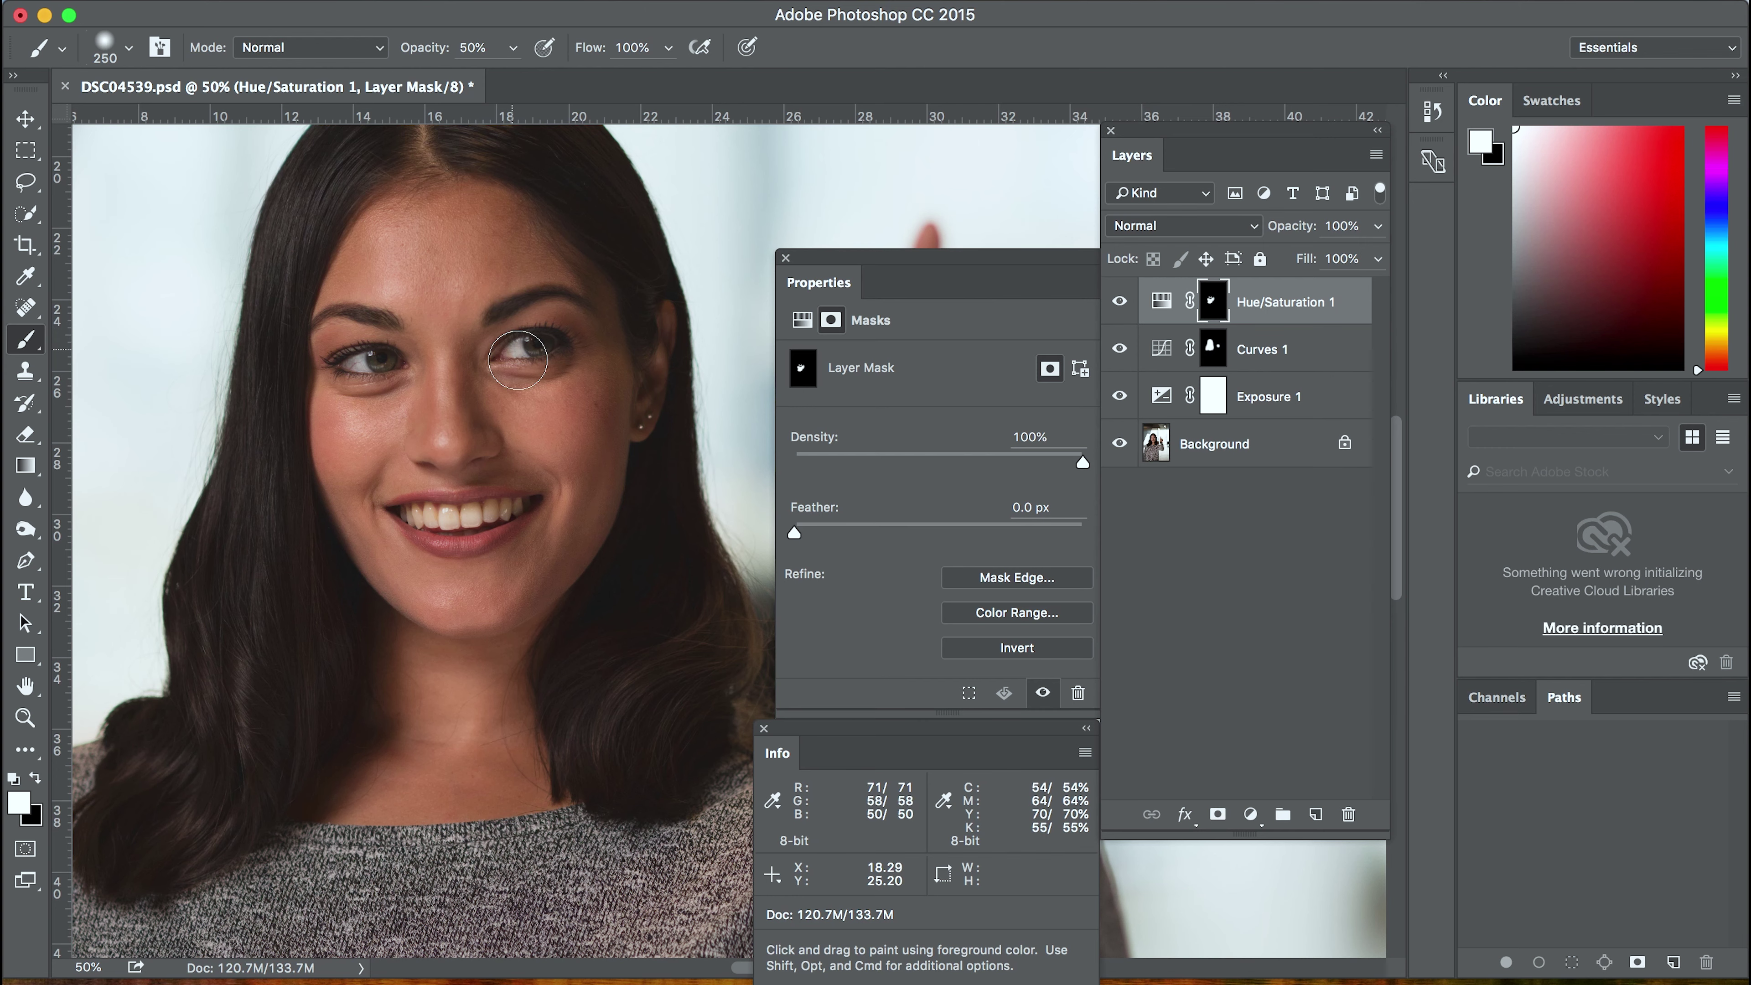
pyautogui.hscroll(2, 469, 343)
pyautogui.scroll(-1, 469, 343)
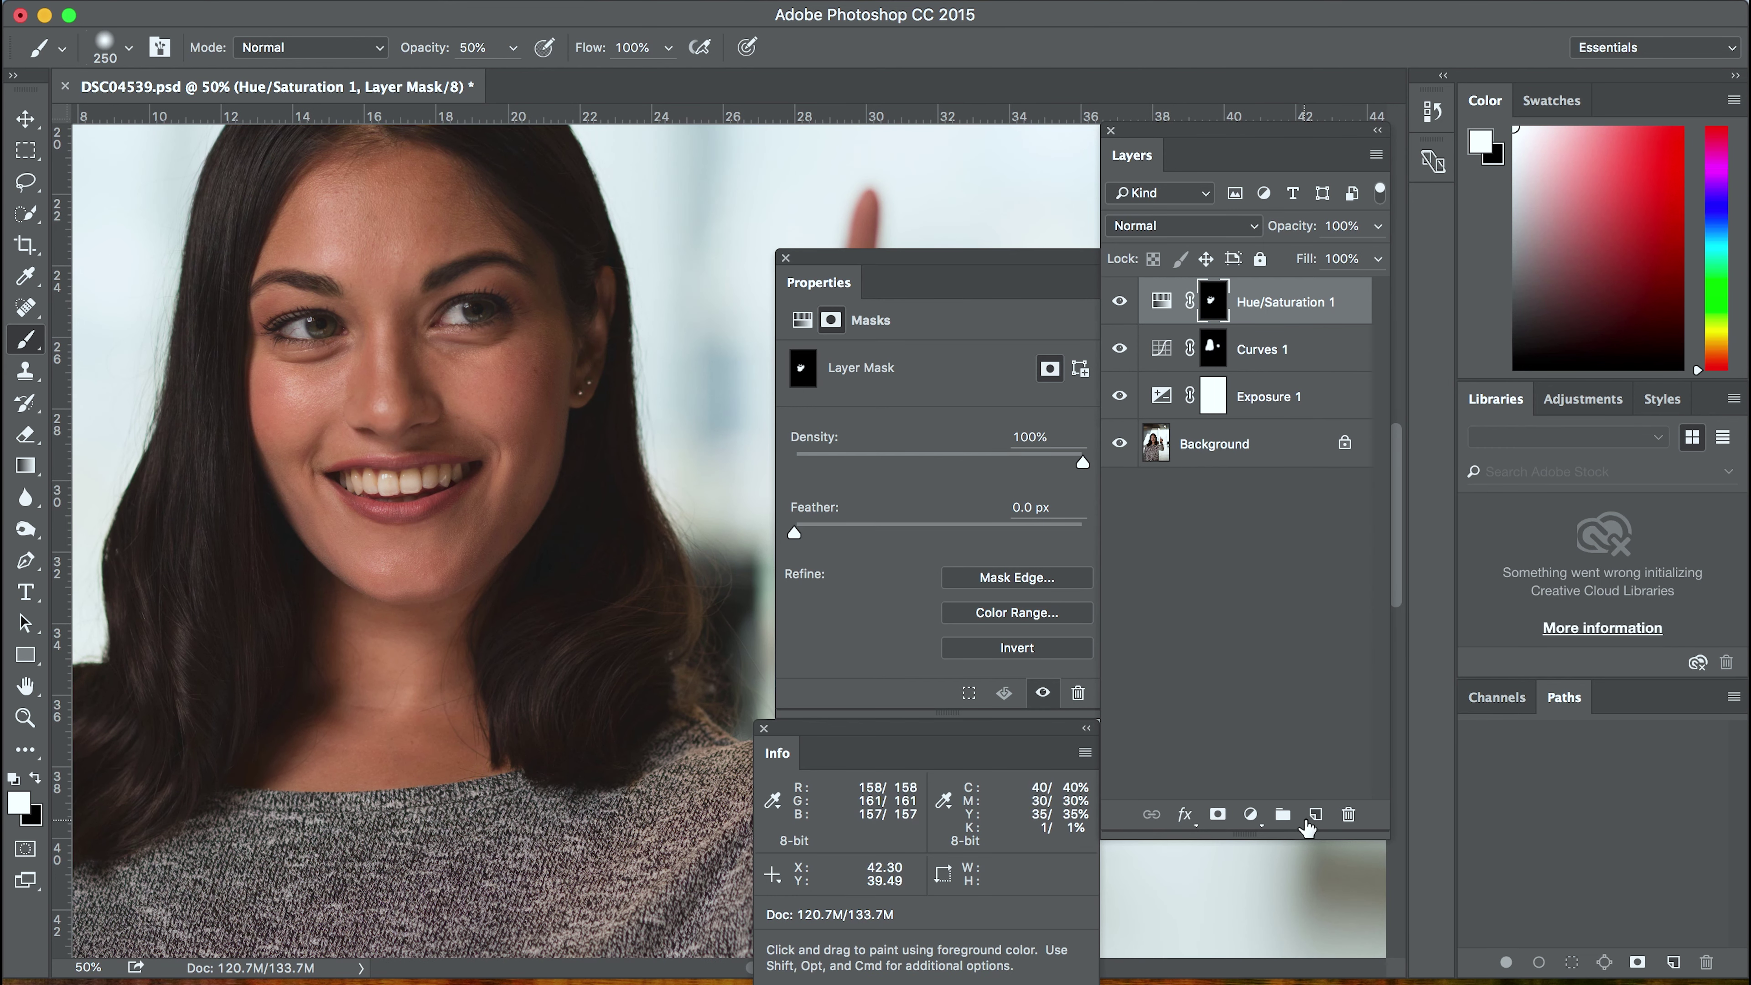
pyautogui.click(1251, 816)
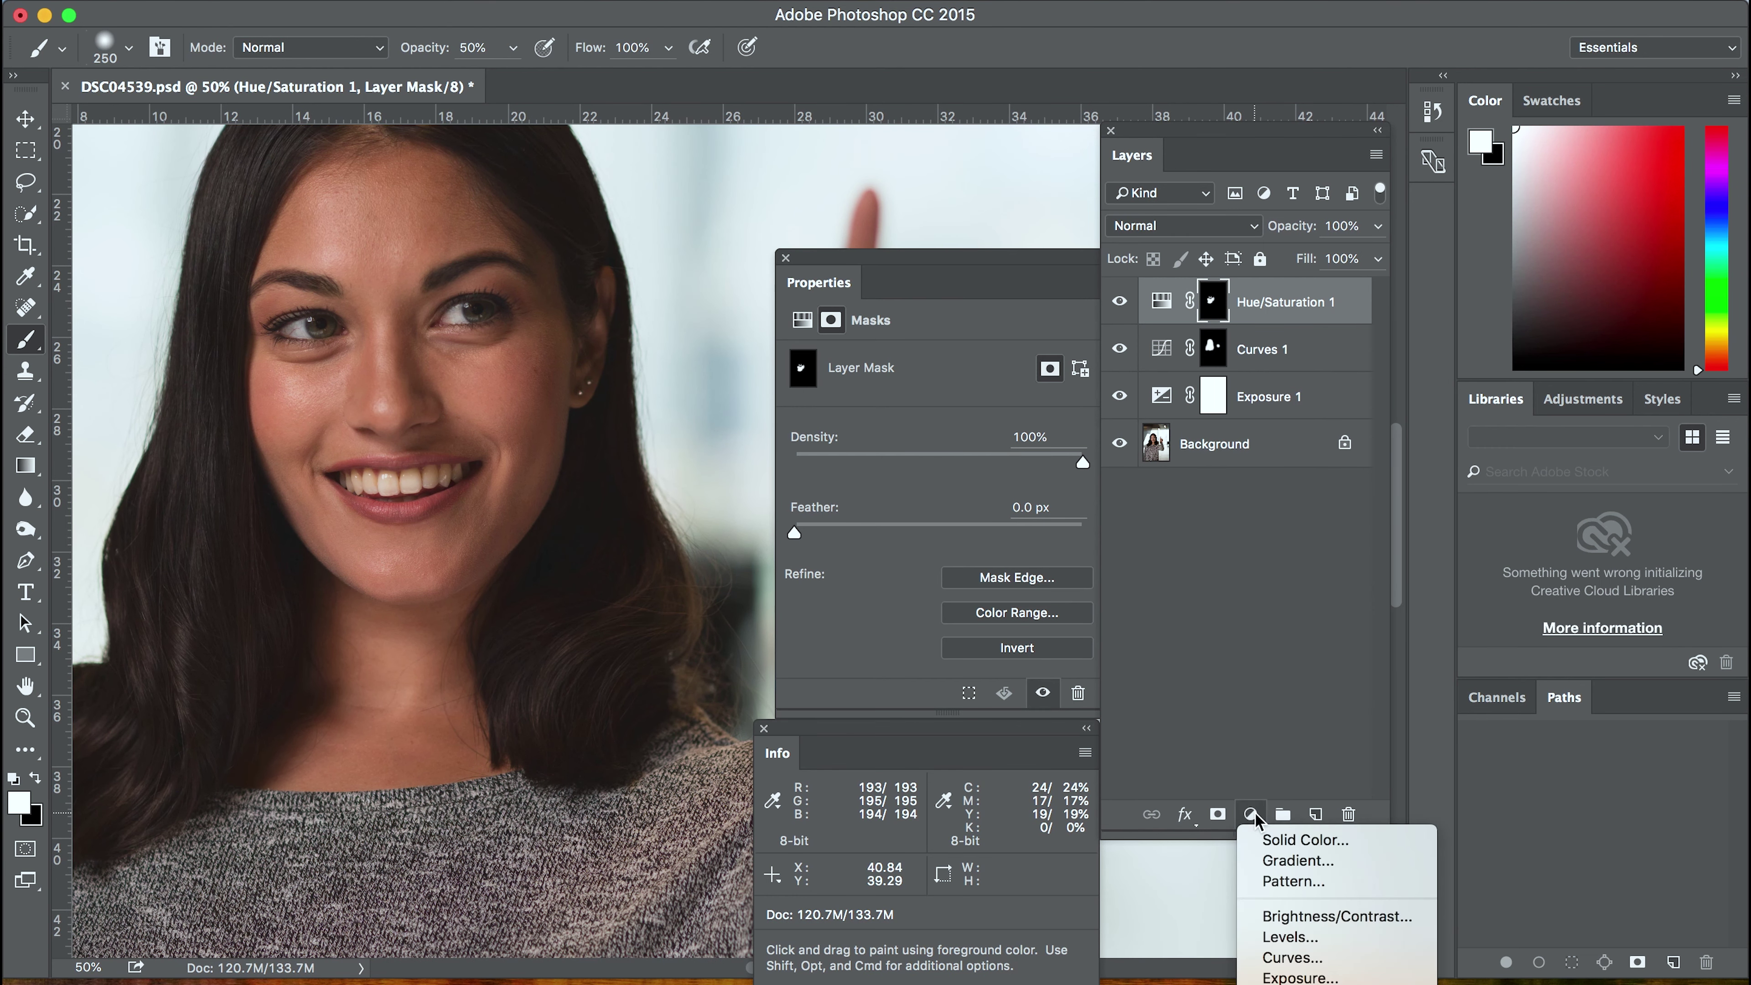
pyautogui.click(1255, 746)
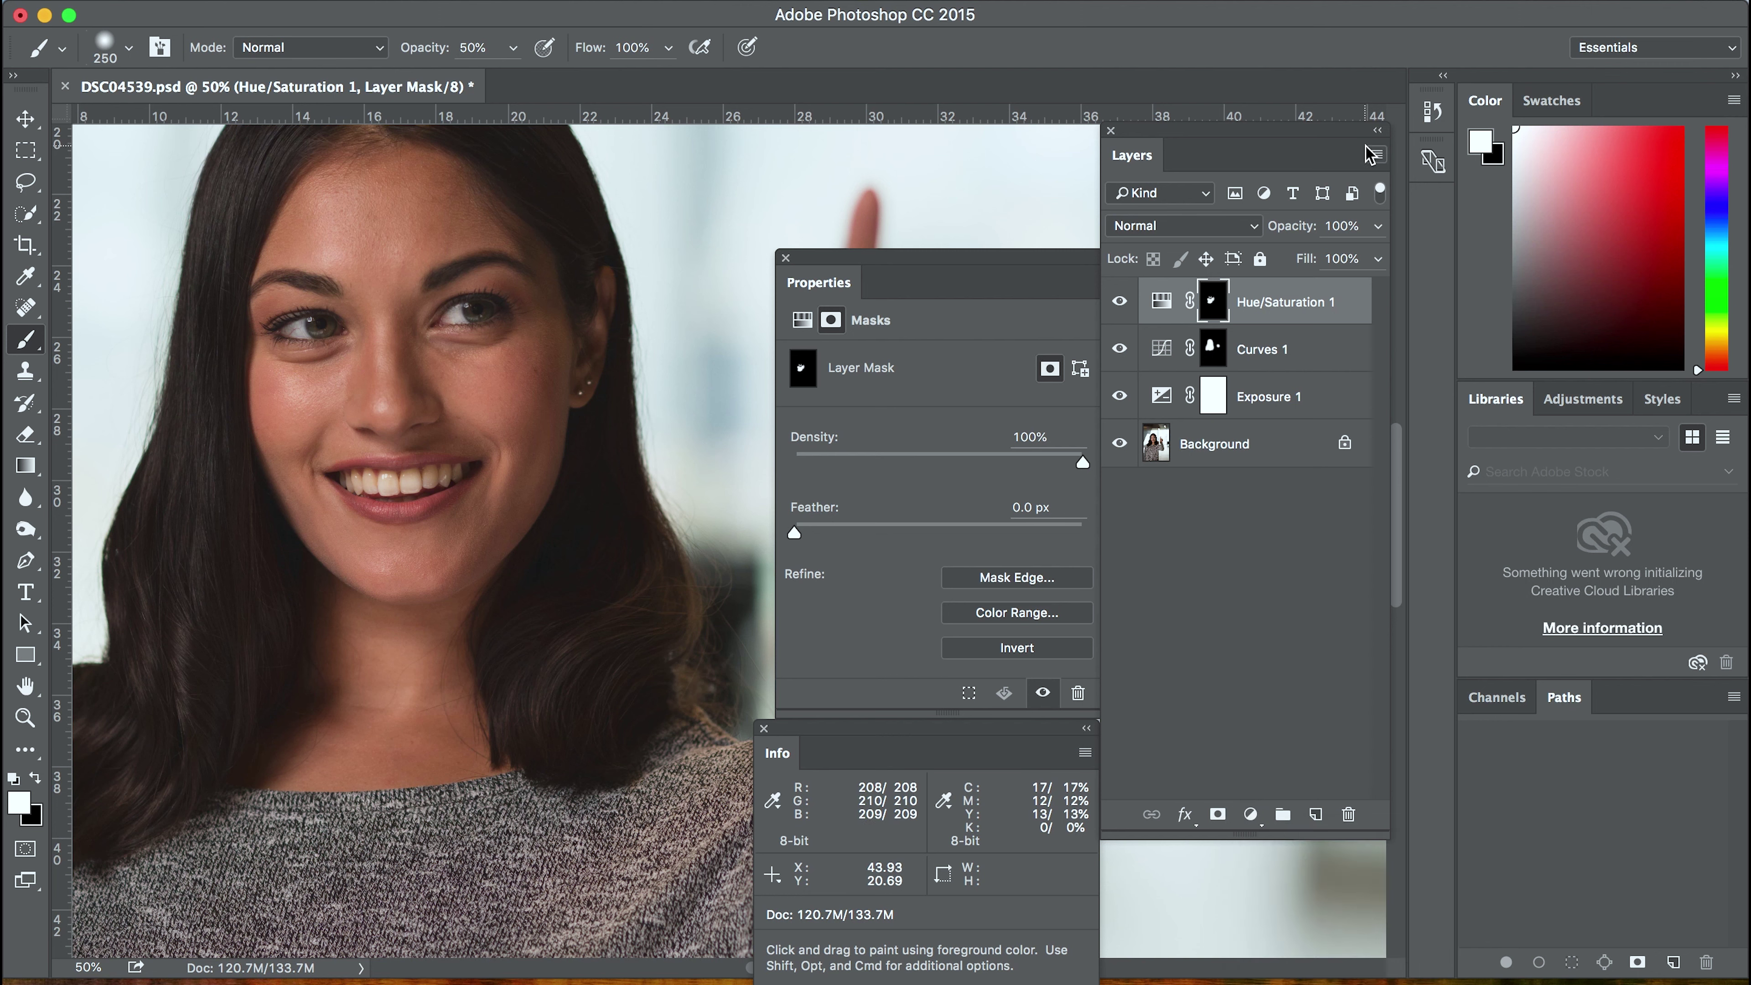
pyautogui.keyDown('shift'); pyautogui.click(1237, 456); pyautogui.keyUp('shift')
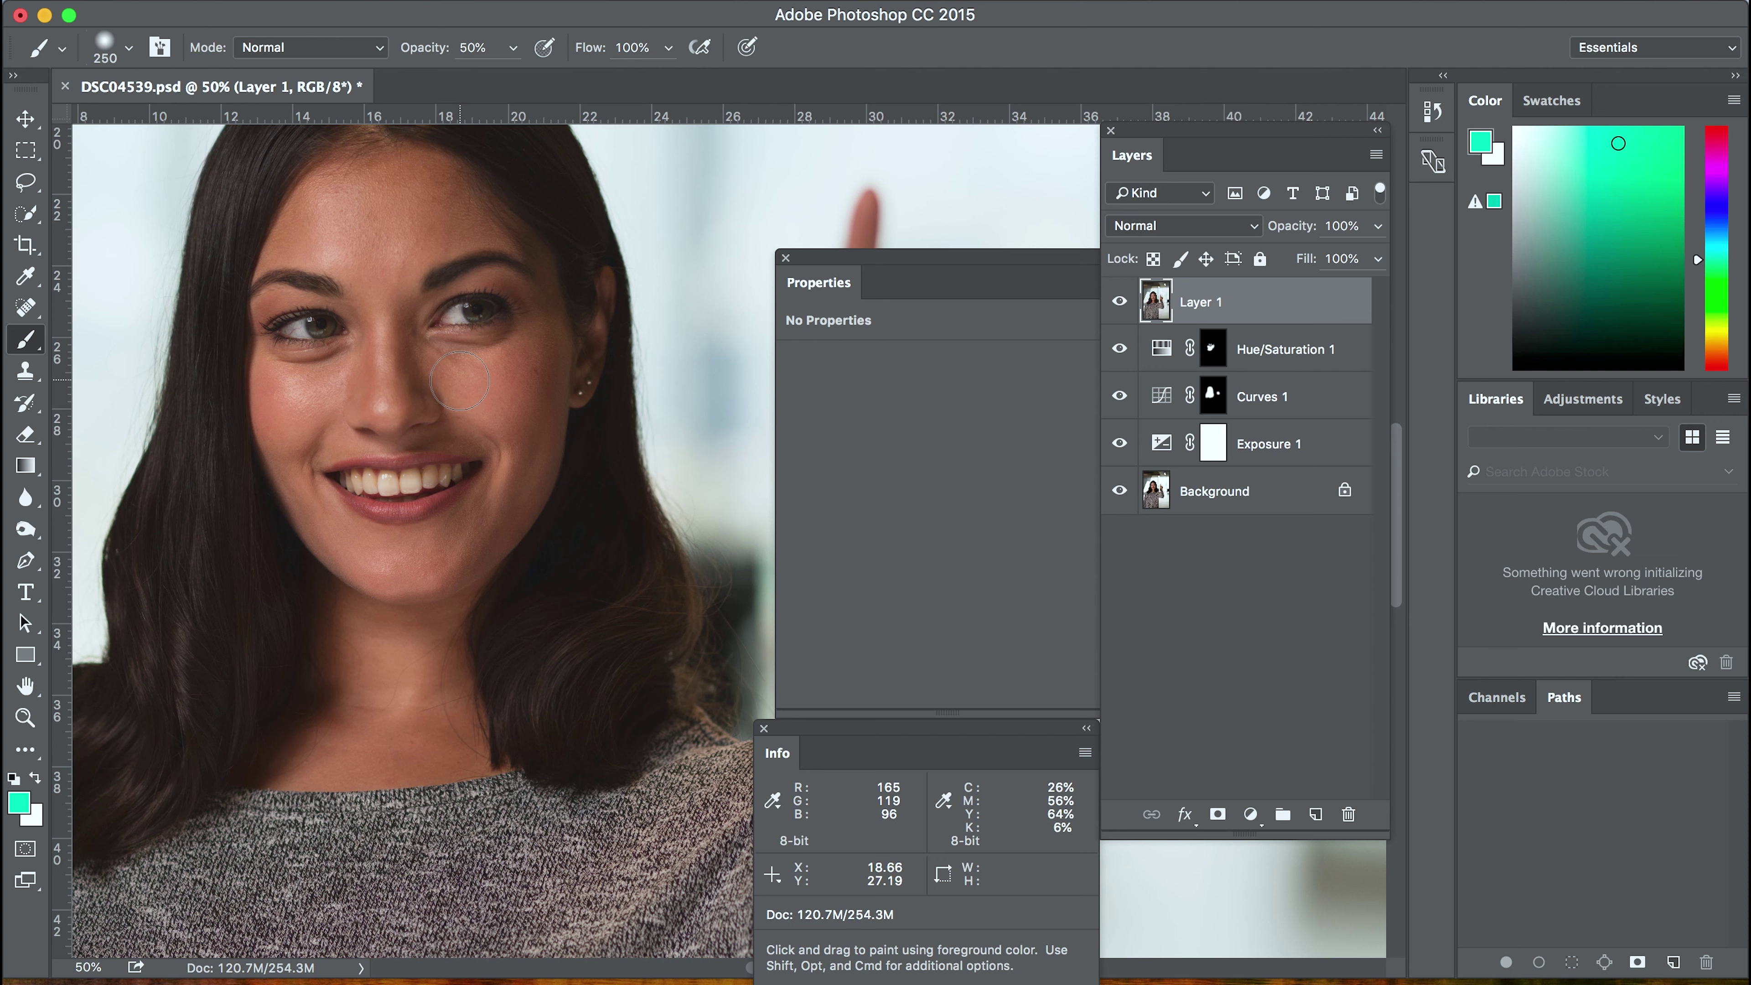
# Choose the Burn tool for the merged layer and set its range to Shadows at 10% exposure
pyautogui.press(']')
pyautogui.press(']')
pyautogui.press(']')
pyautogui.press('o')
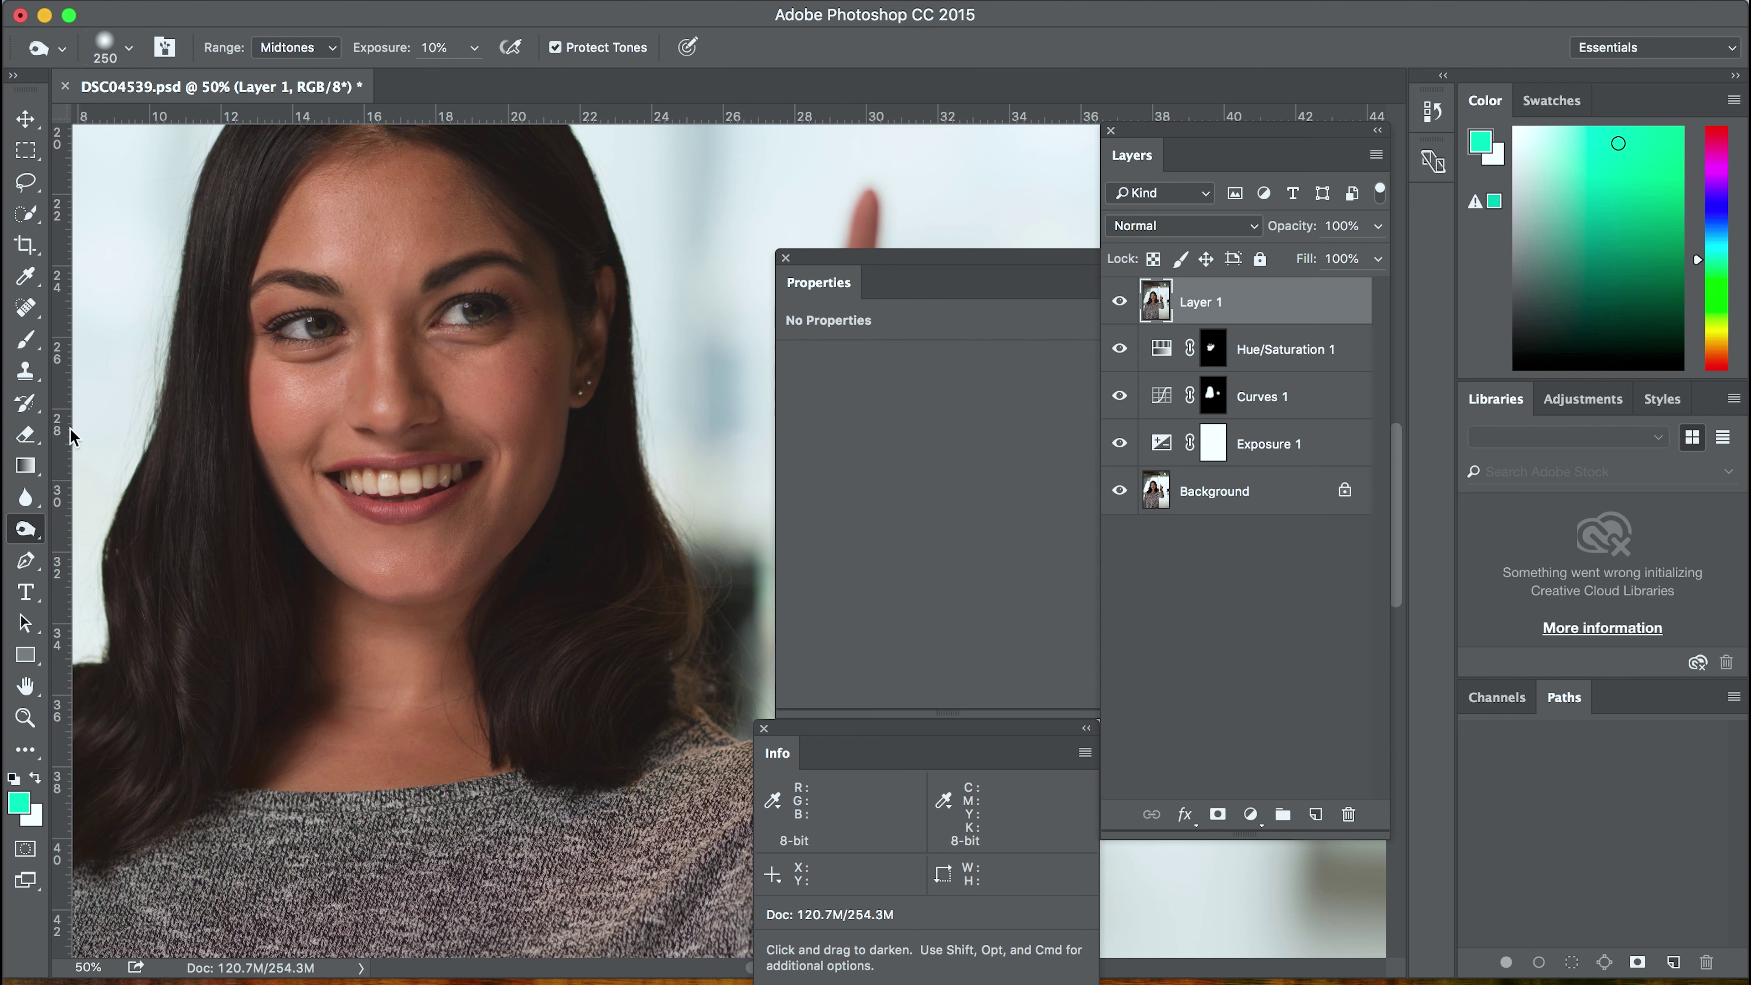
pyautogui.click(296, 50)
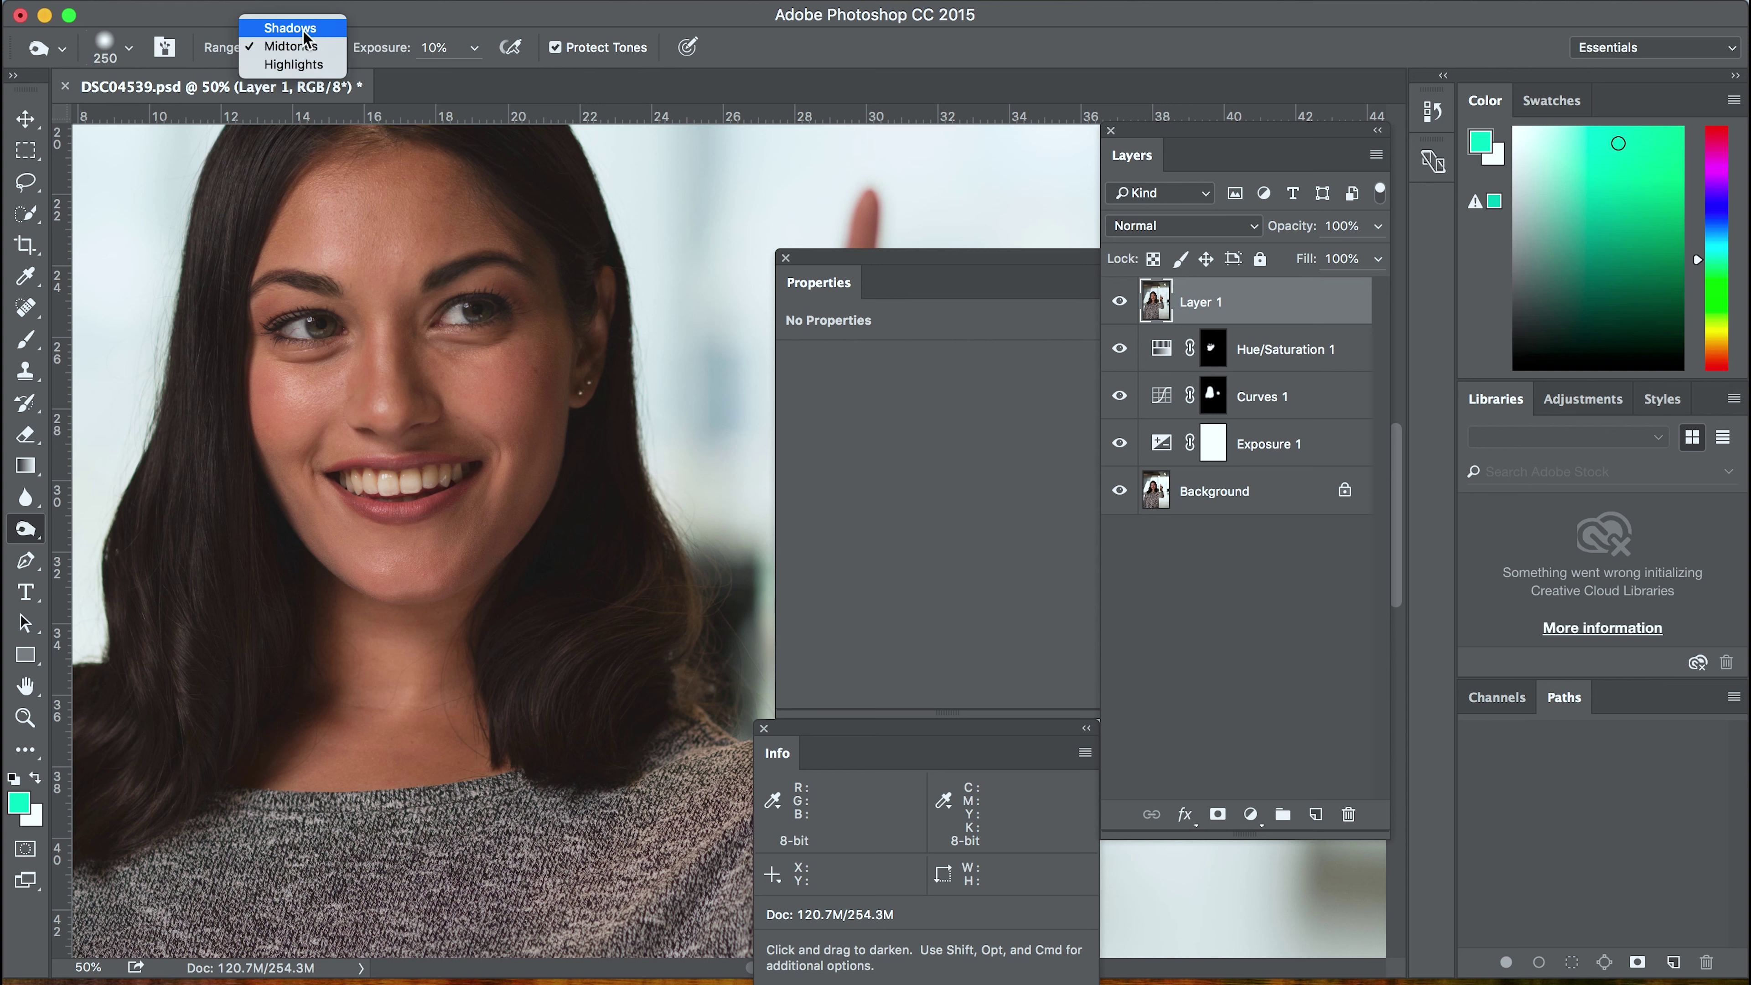
pyautogui.click(301, 29)
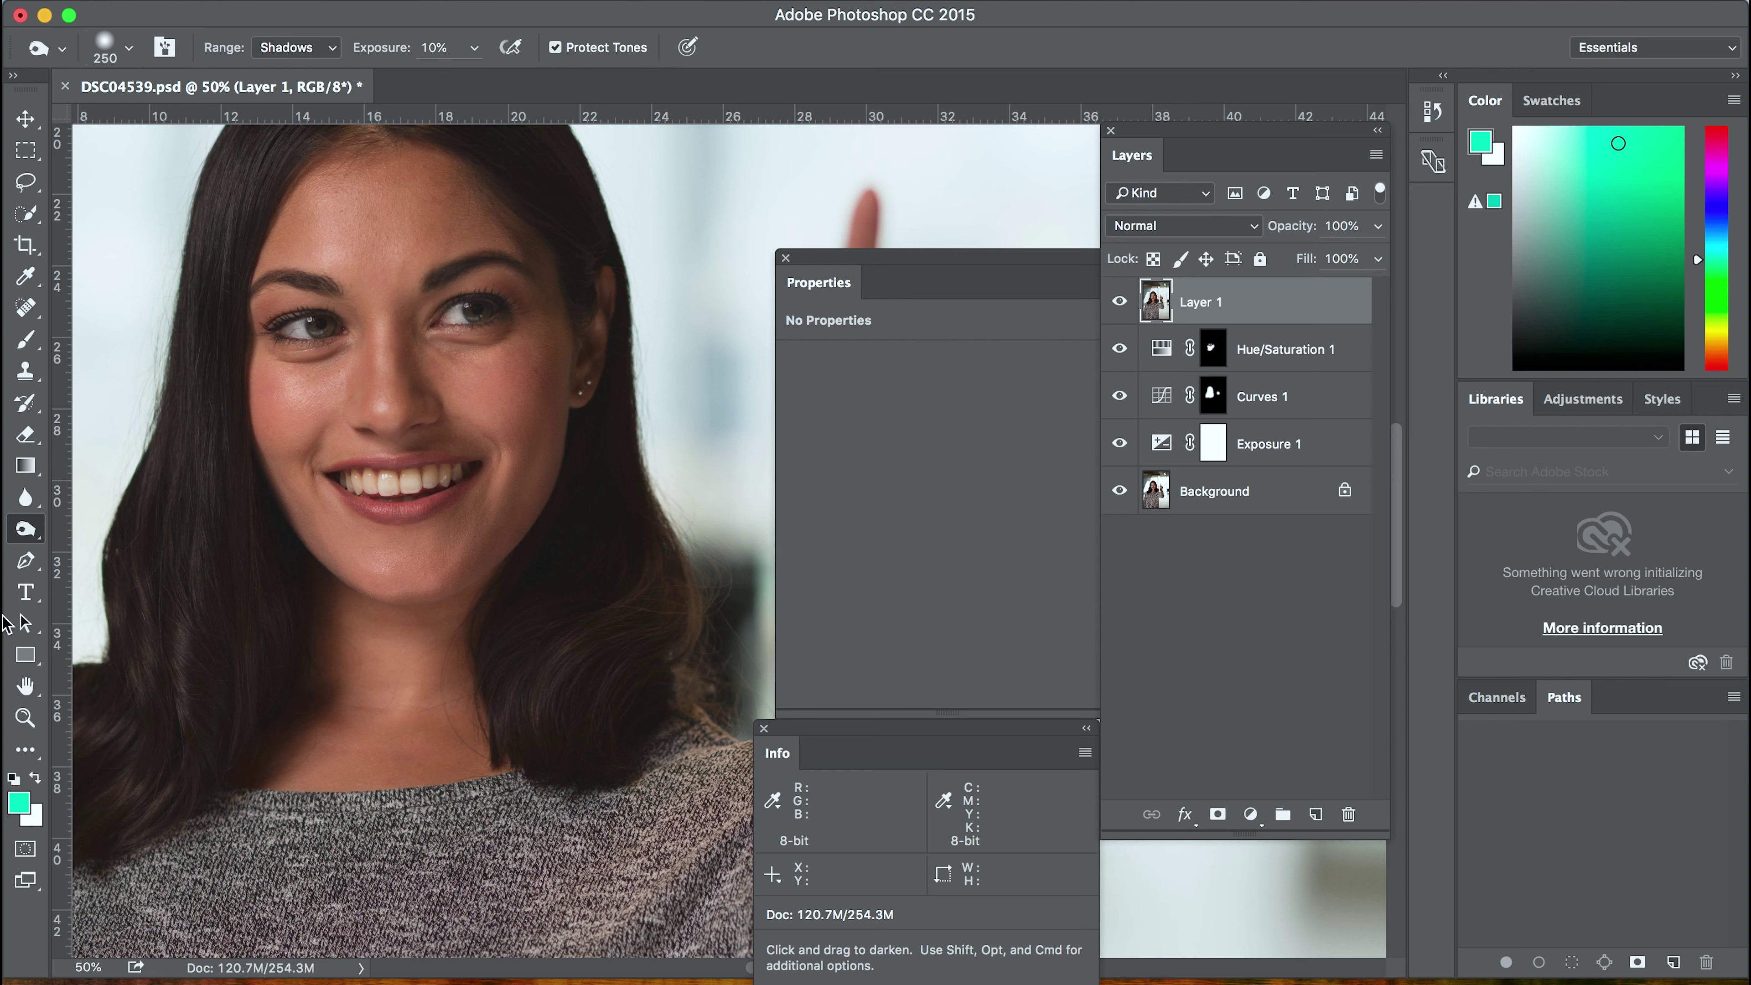
pyautogui.click(32, 535)
pyautogui.click(124, 556)
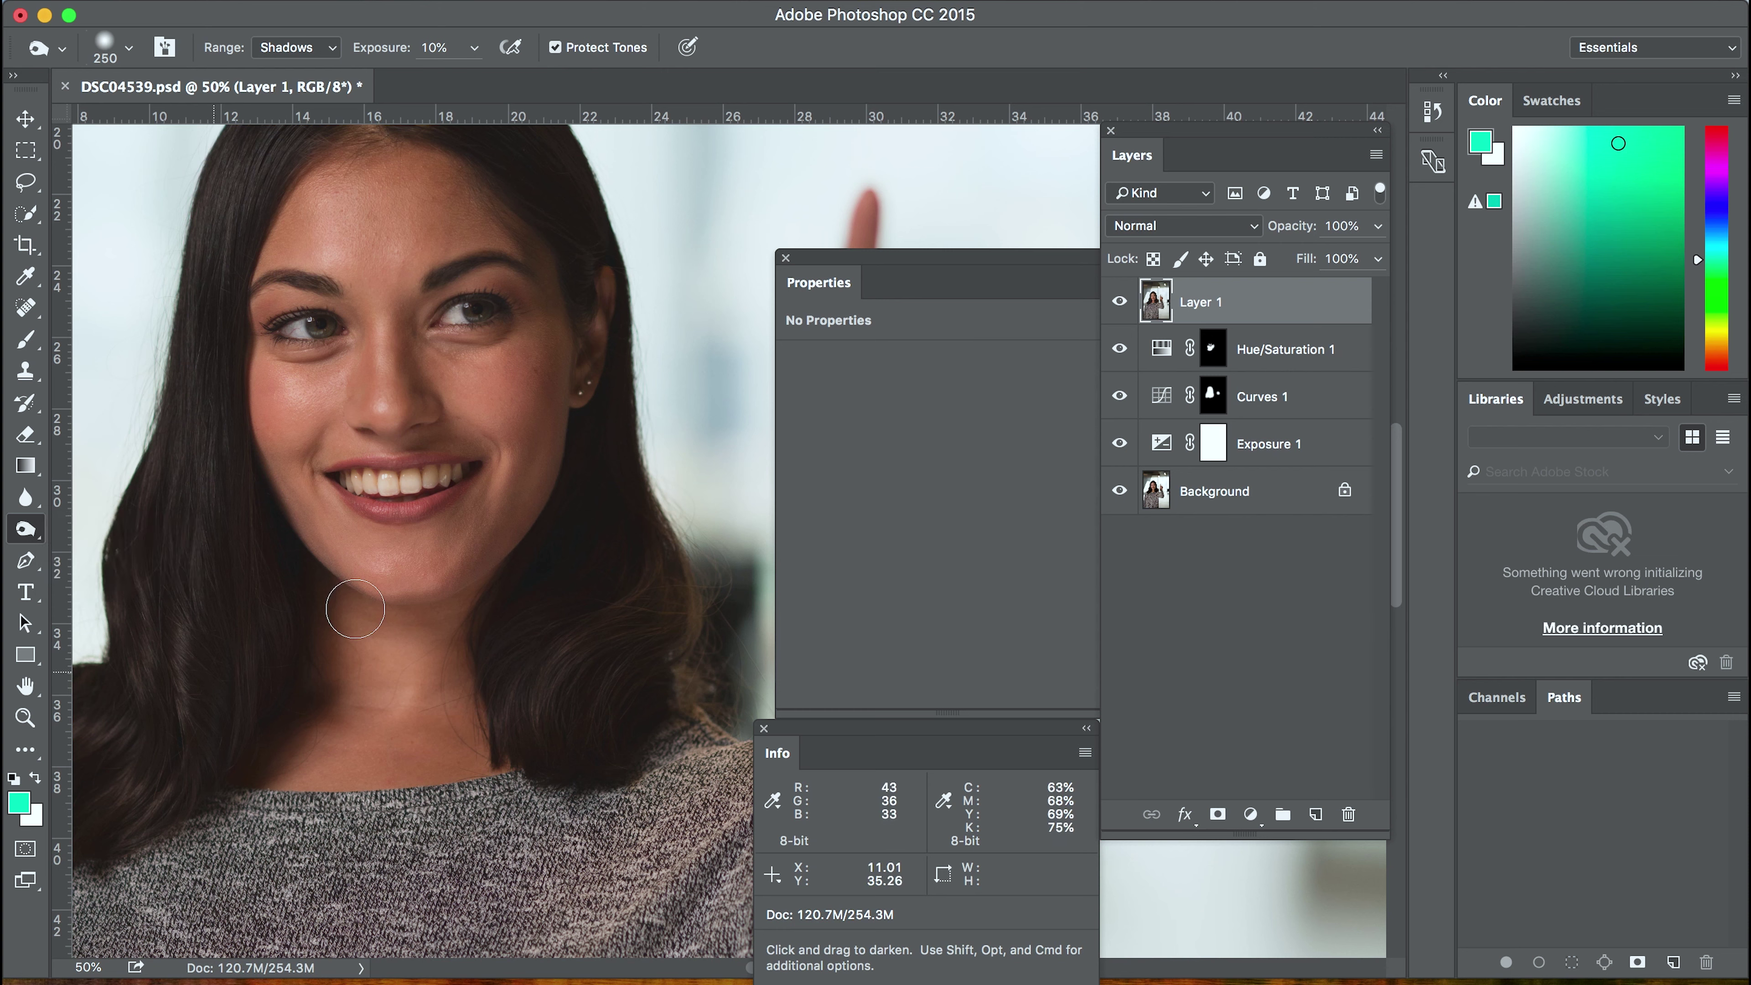
# Enlarge the Burn brush to 600 px and burn the shadows over the woman's face
pyautogui.press(']')
pyautogui.press(']')
pyautogui.press(']')
pyautogui.press(']')
pyautogui.press(']')
pyautogui.press(']')
pyautogui.press(']')
pyautogui.moveTo(407, 393); pyautogui.dragTo(414, 565)
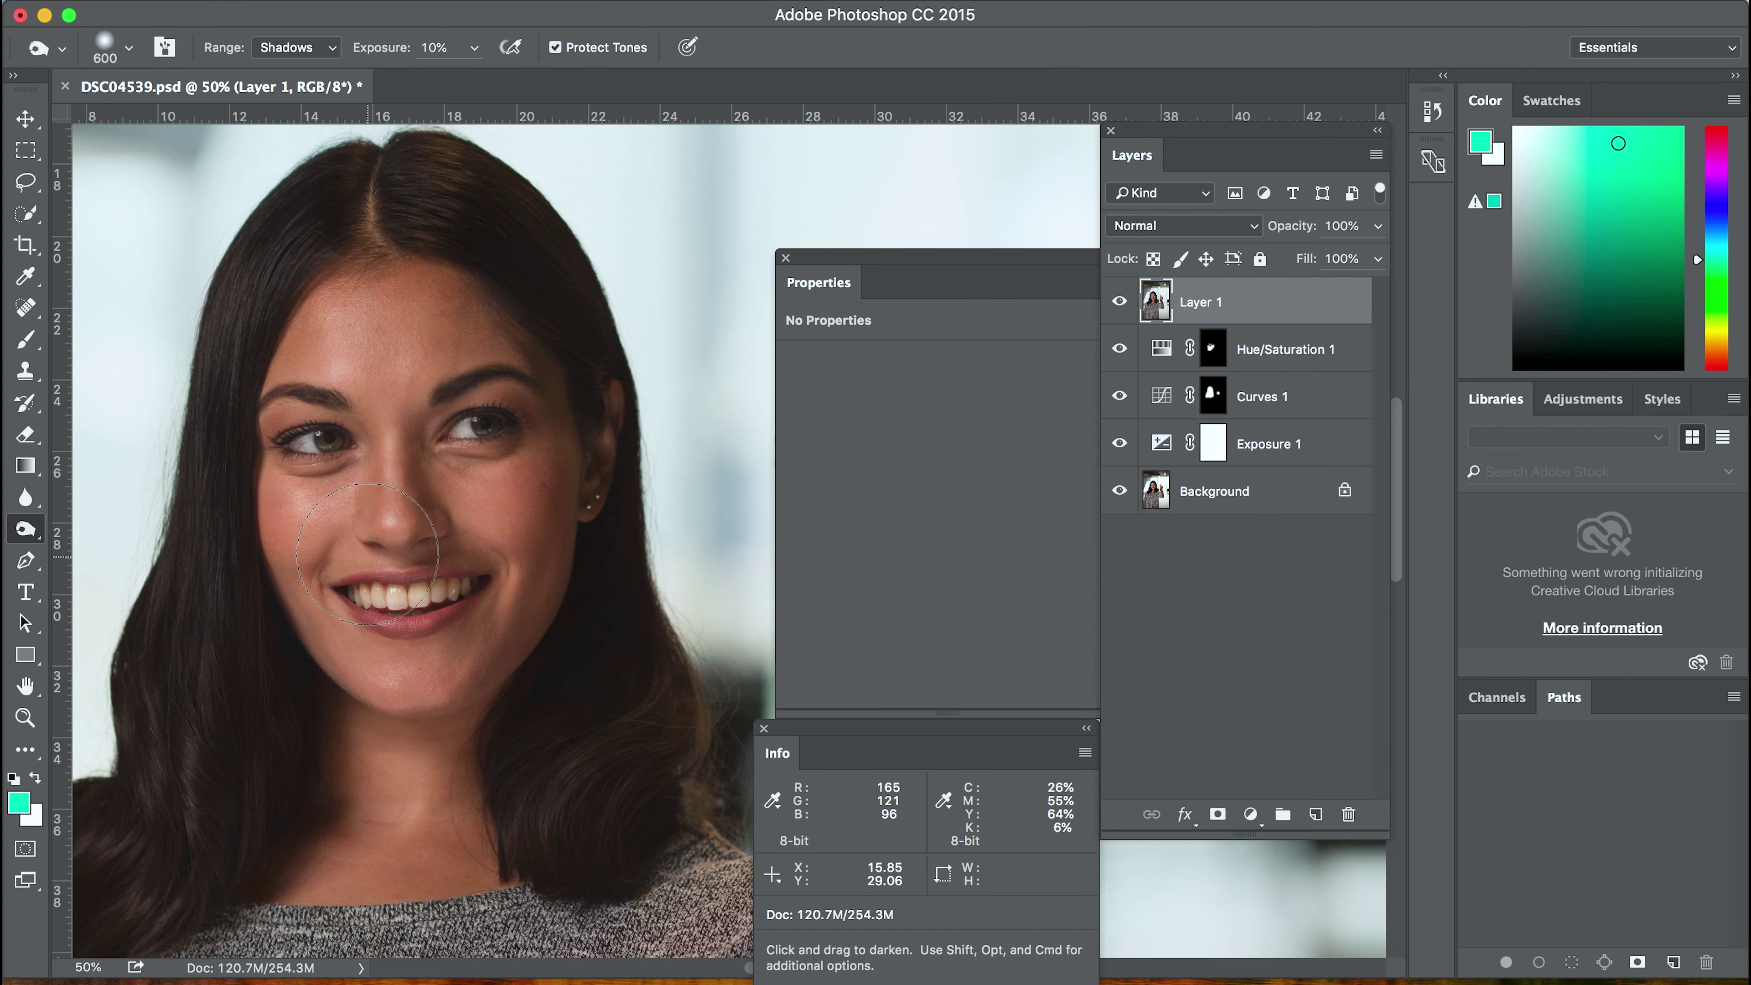
# Switch to the Dodge tool and enlarge its brush to 600 px
pyautogui.click(31, 535)
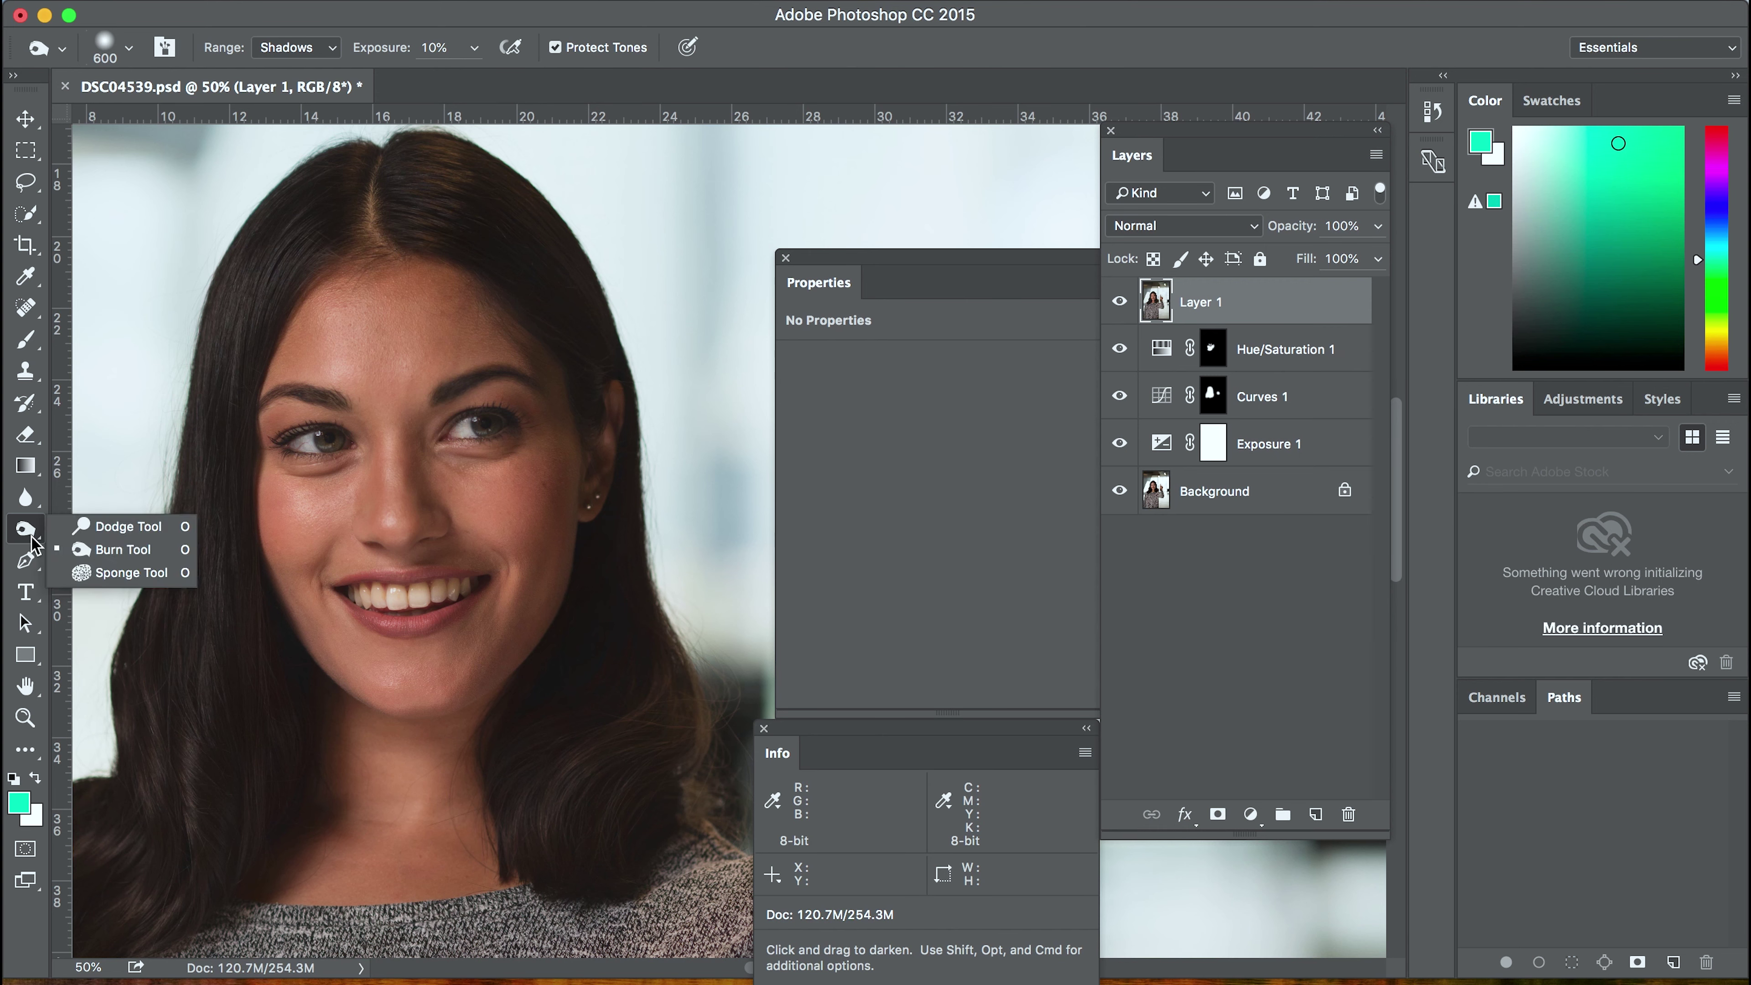
pyautogui.click(124, 526)
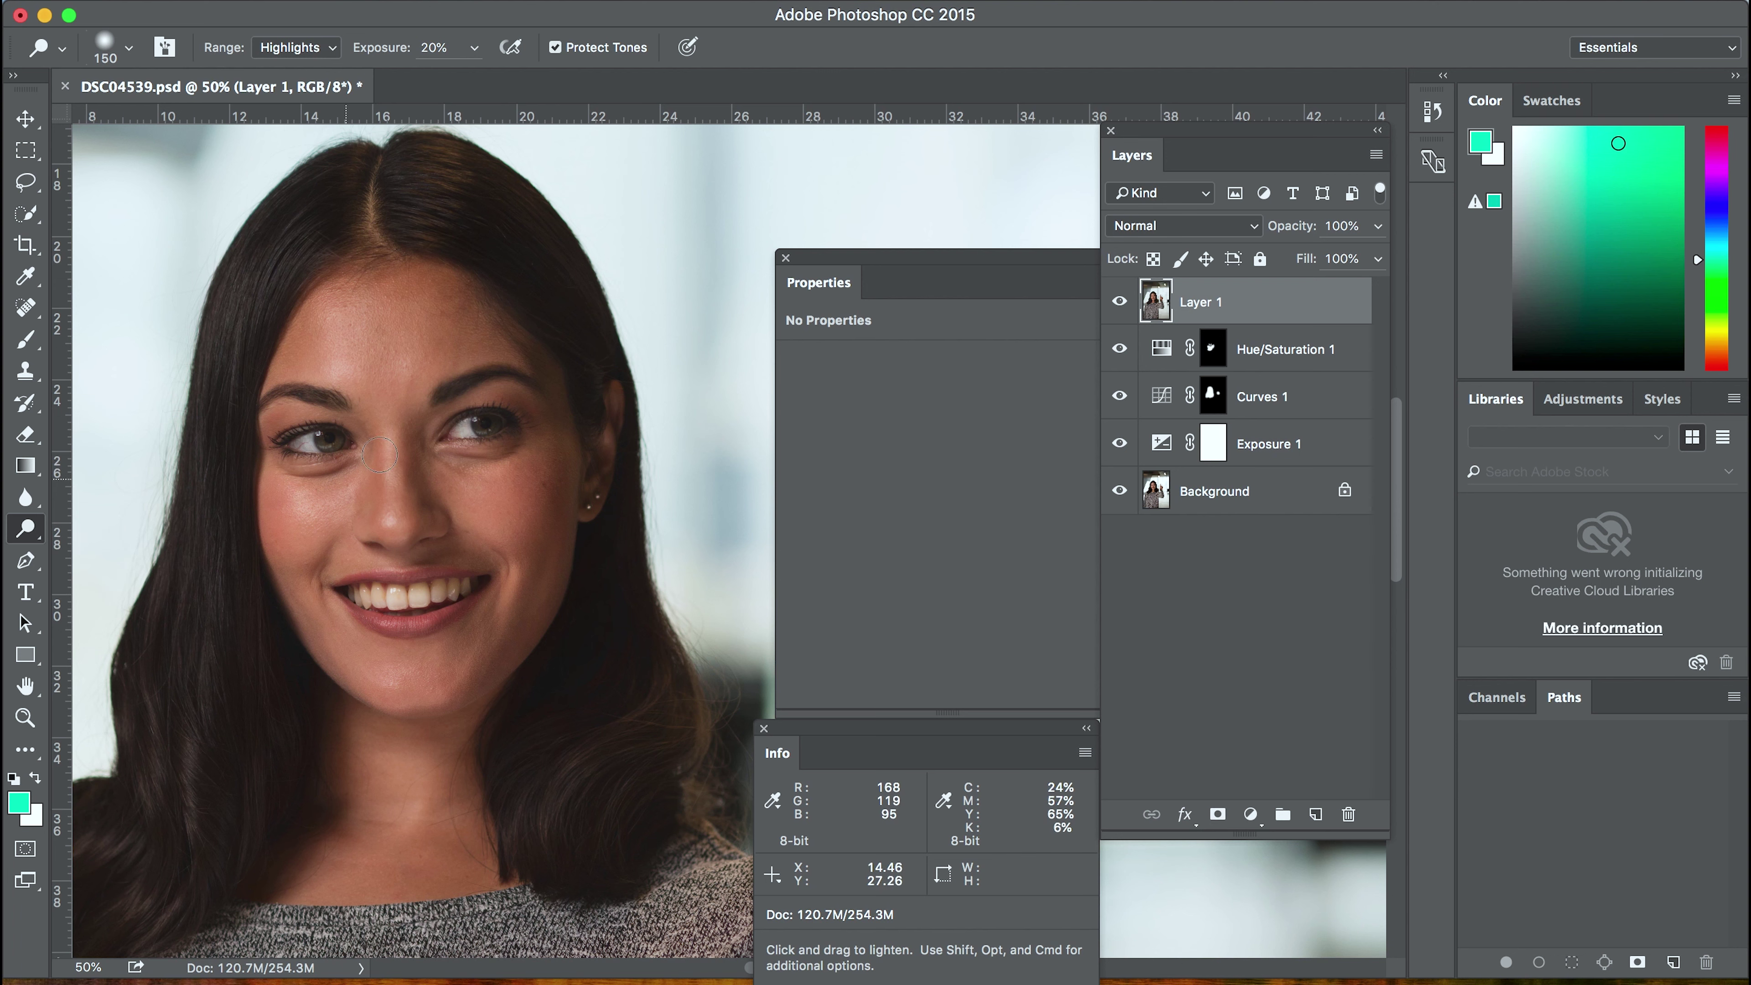
pyautogui.press(']')
pyautogui.press(']')
pyautogui.press(']')
pyautogui.press(']')
pyautogui.press(']')
pyautogui.press(']')
pyautogui.press(']')
# Set the Dodge exposure to 13% and keep its range on Highlights
pyautogui.click(443, 42)
pyautogui.write('1000')
pyautogui.press('Return')
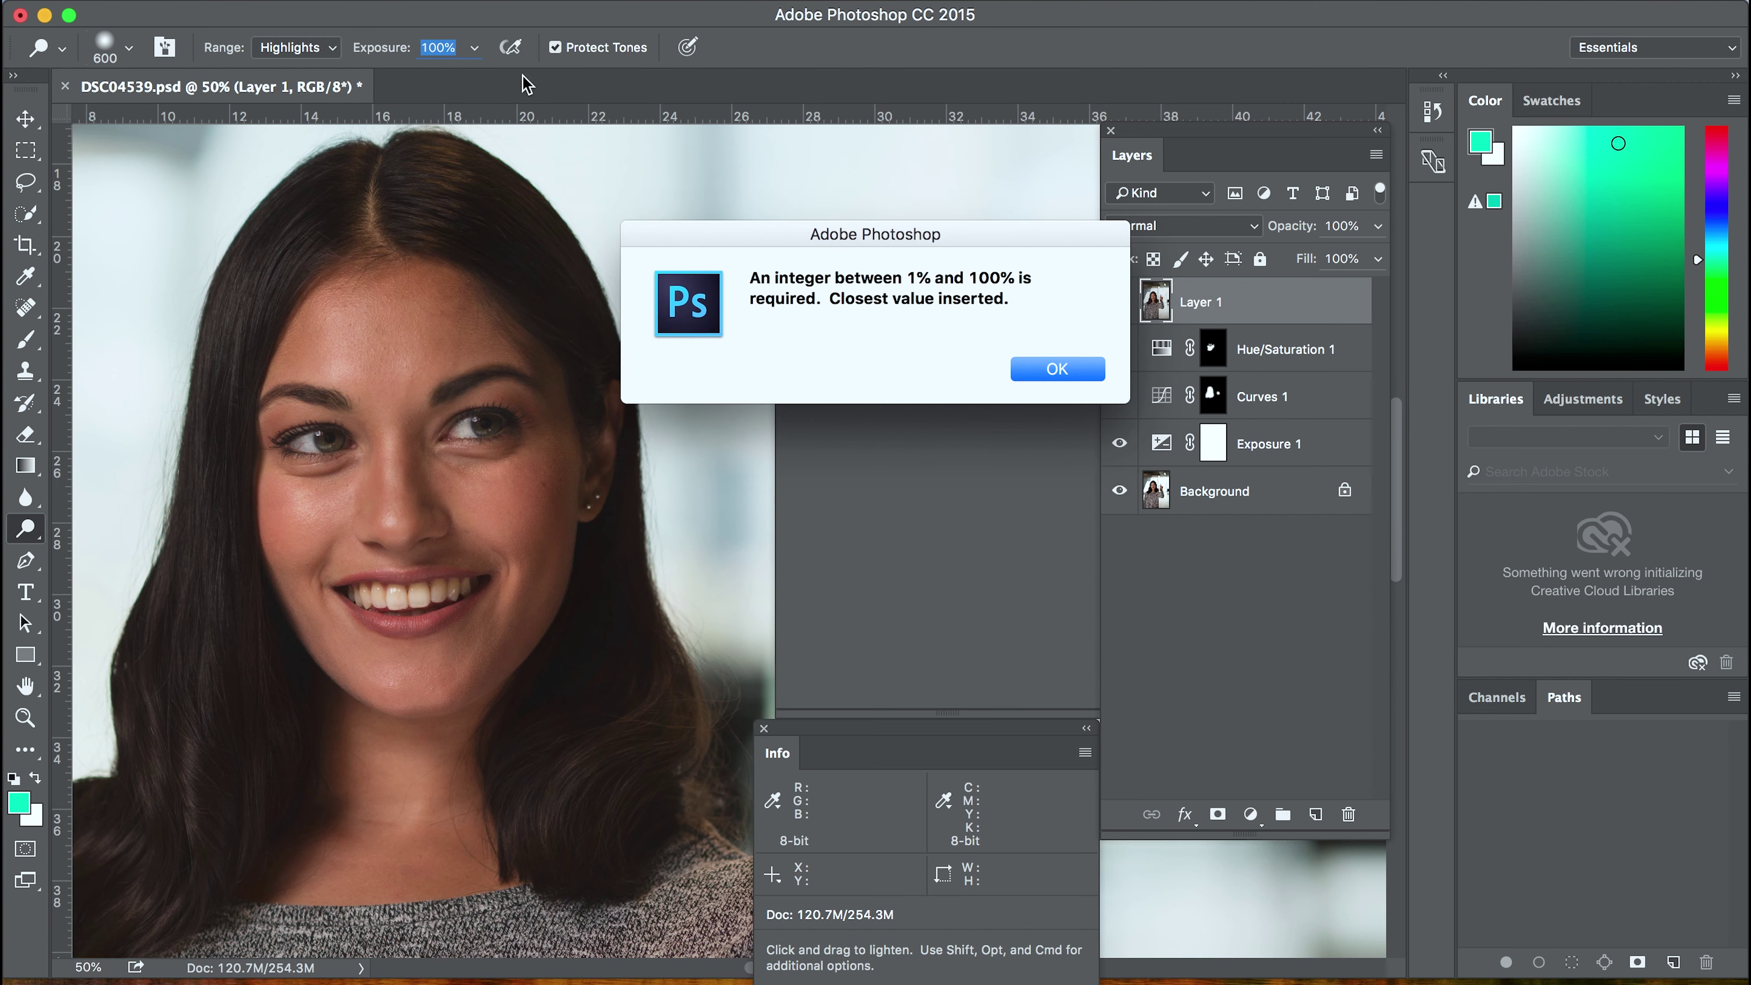
pyautogui.press('Return')
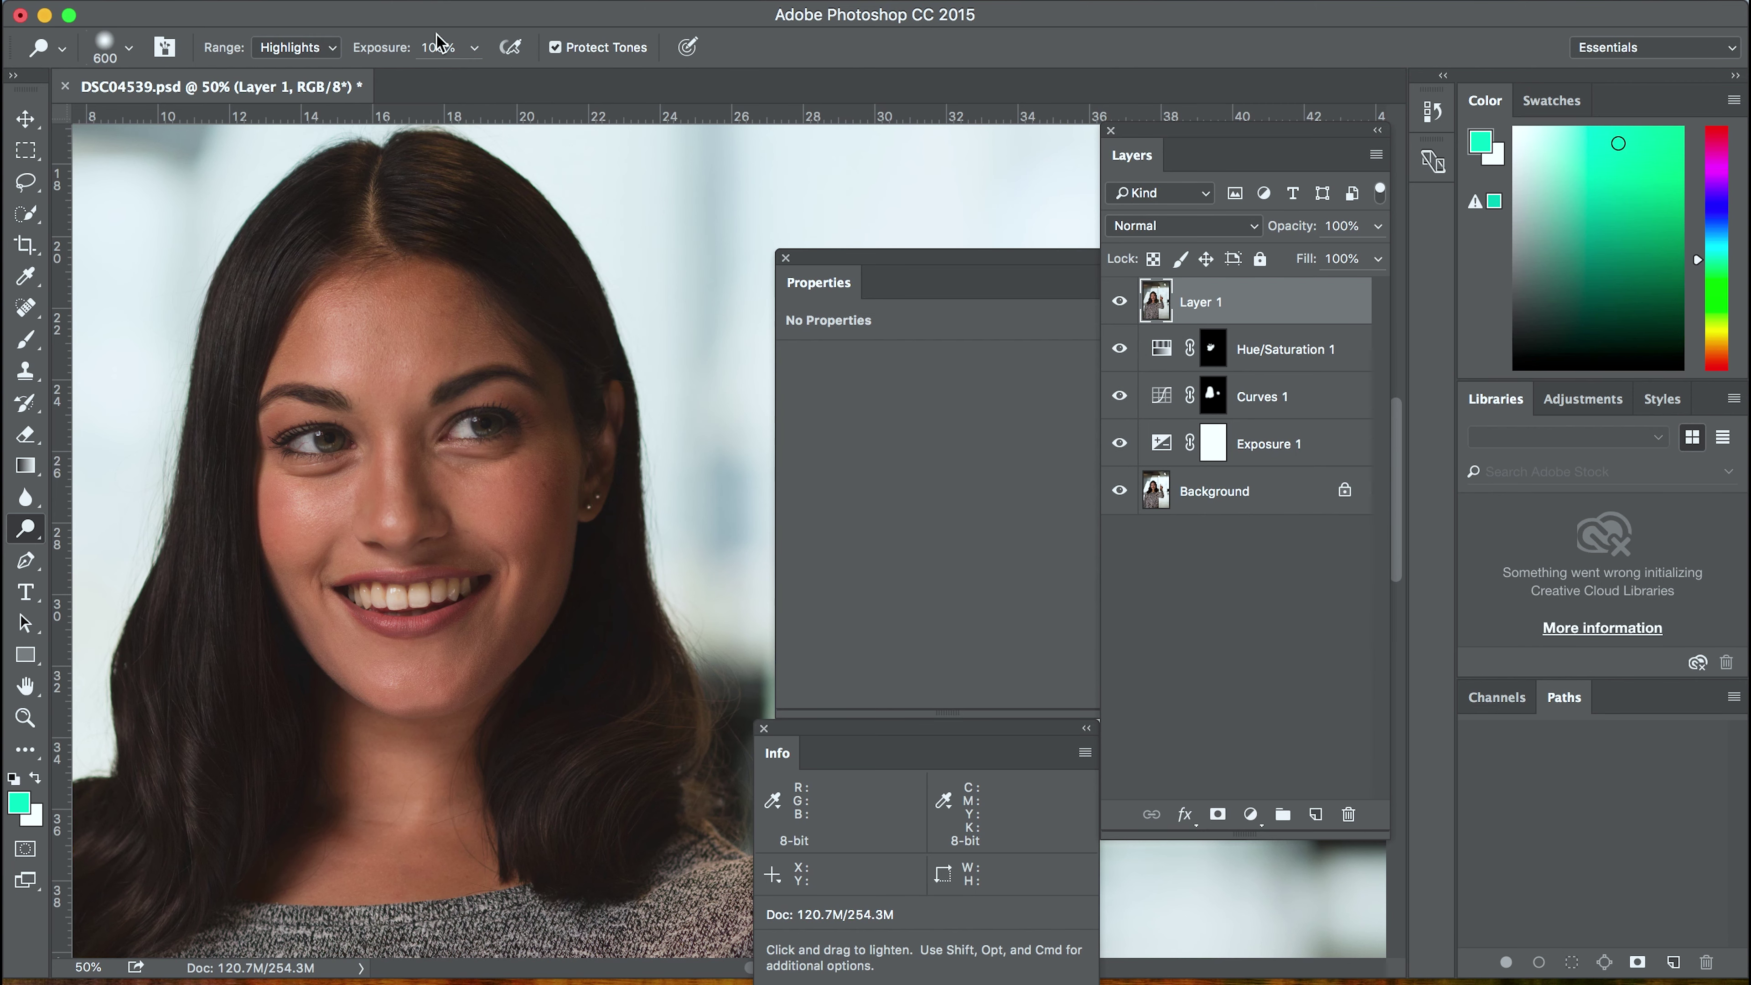
pyautogui.write('13')
pyautogui.click(289, 48)
pyautogui.click(292, 47)
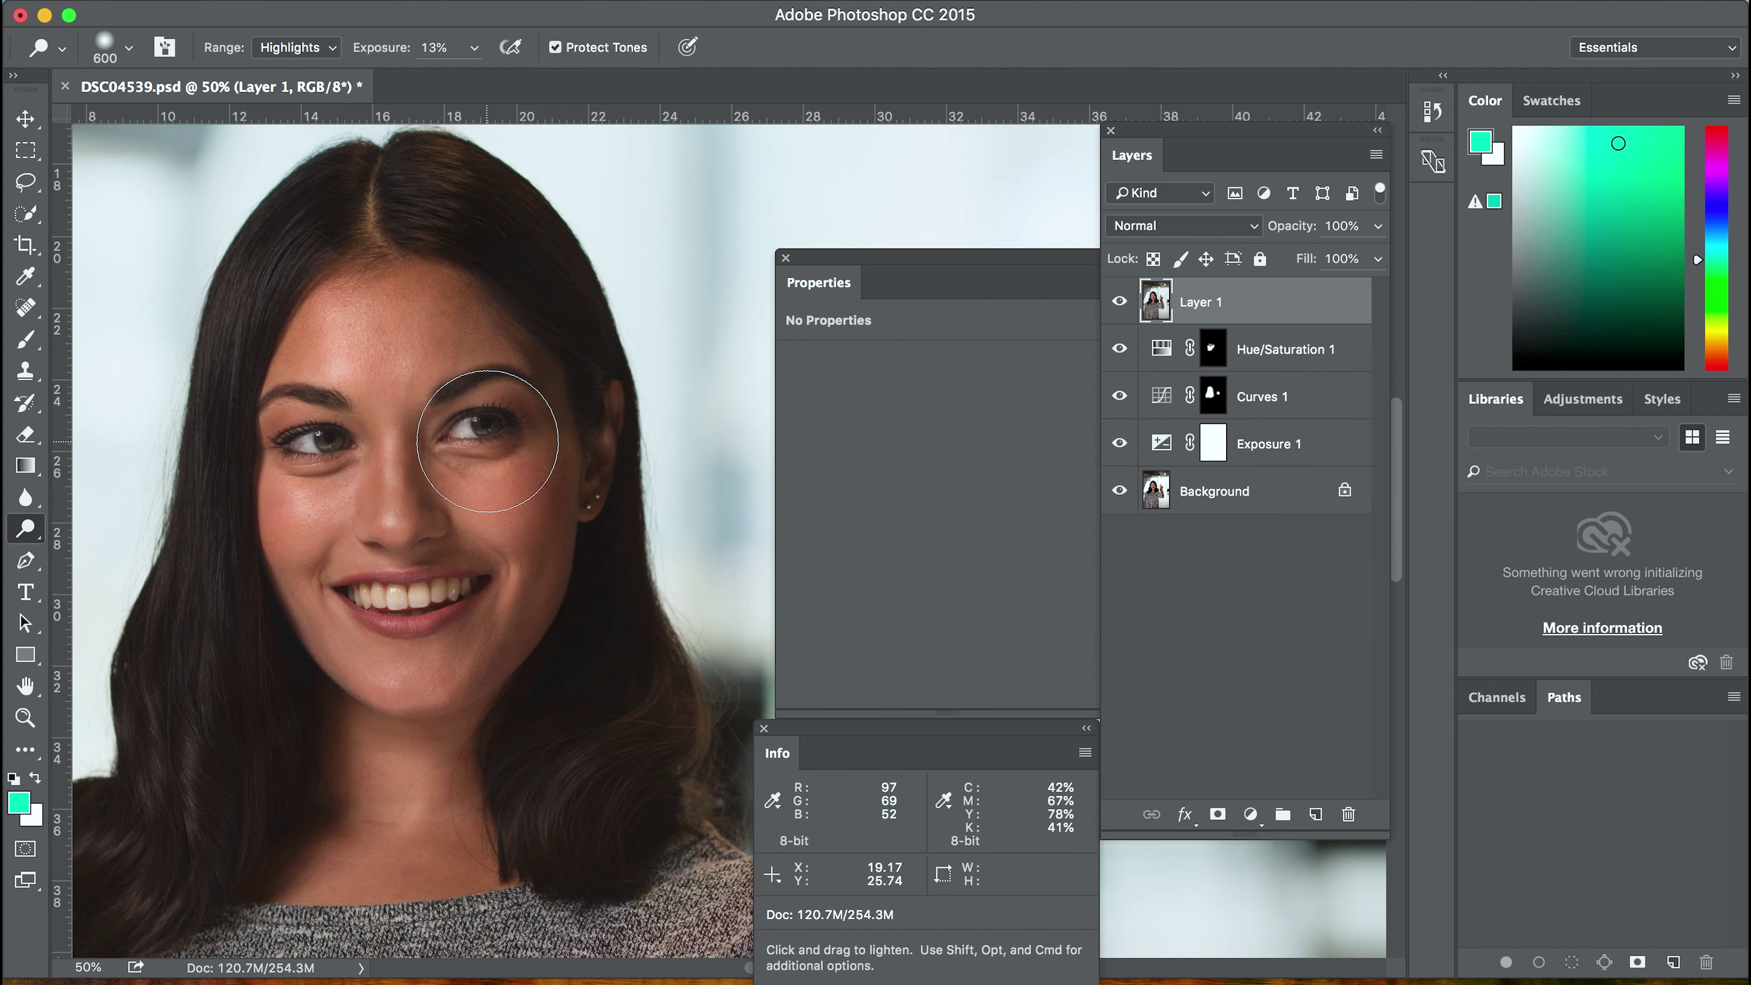
# Reduce the Dodge brush to 250 px and lighten the highlights in the woman's eyes
pyautogui.press('[')
pyautogui.press('[')
pyautogui.press('[')
pyautogui.press('[')
pyautogui.press('[')
pyautogui.press('[')
pyautogui.press('[')
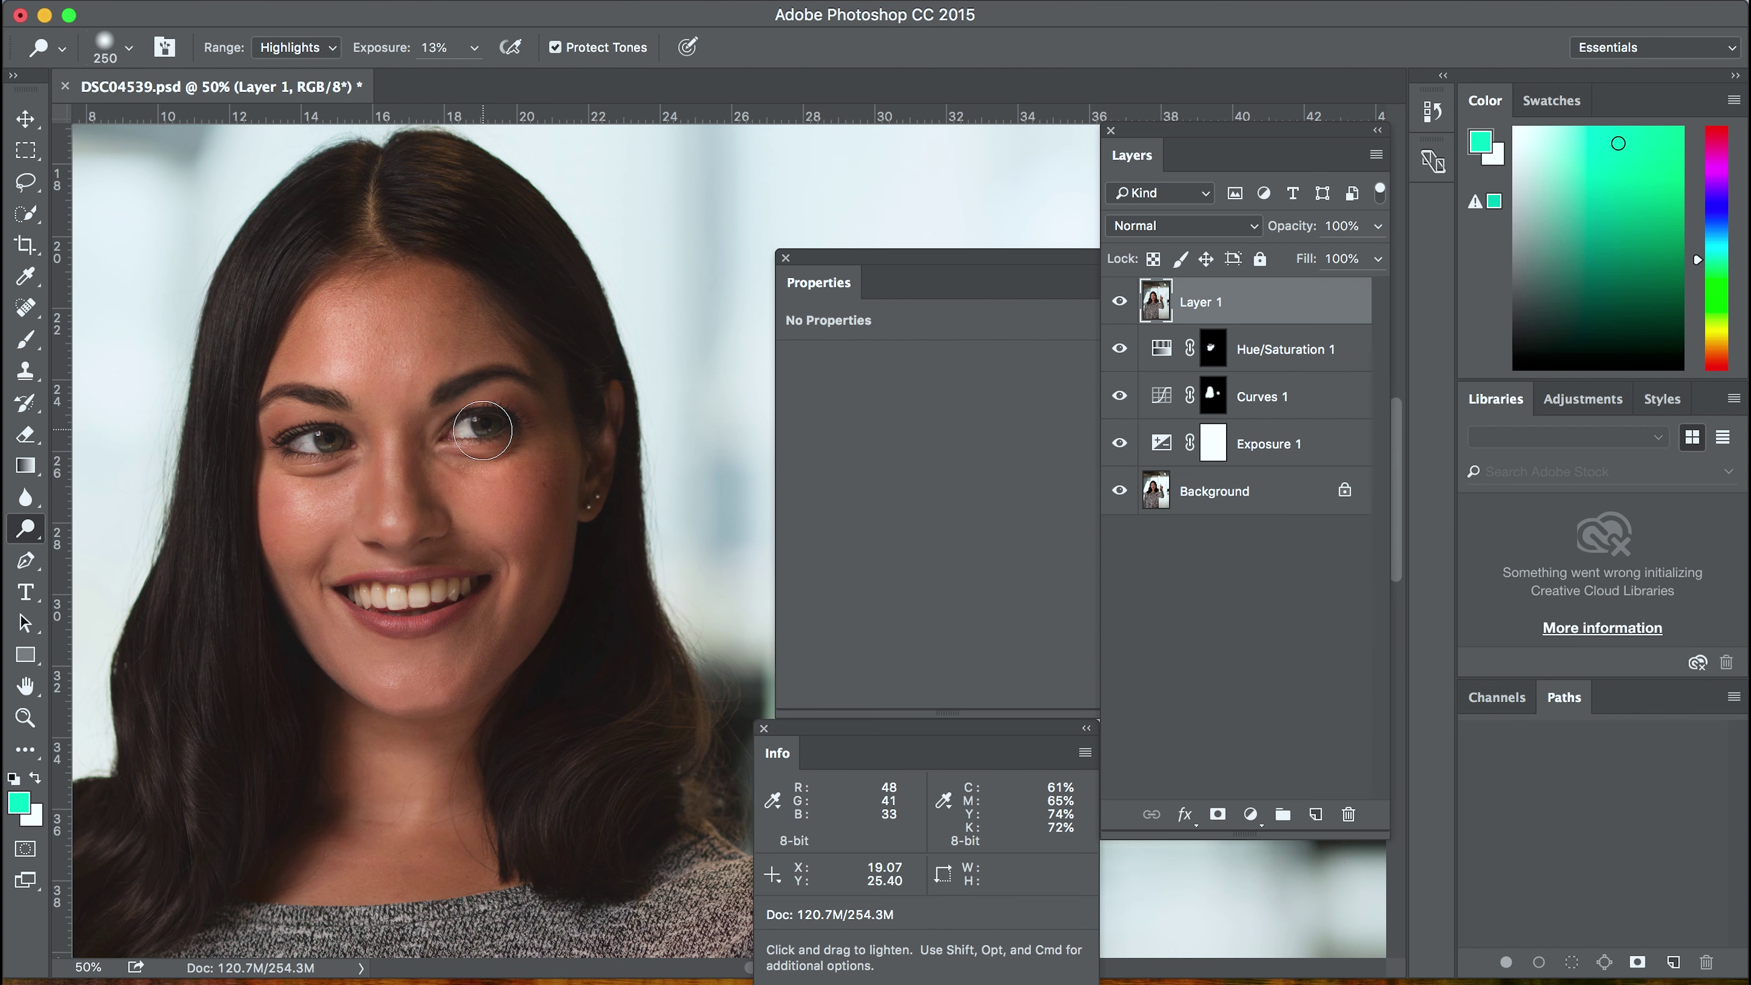
pyautogui.moveTo(353, 435); pyautogui.dragTo(295, 438)
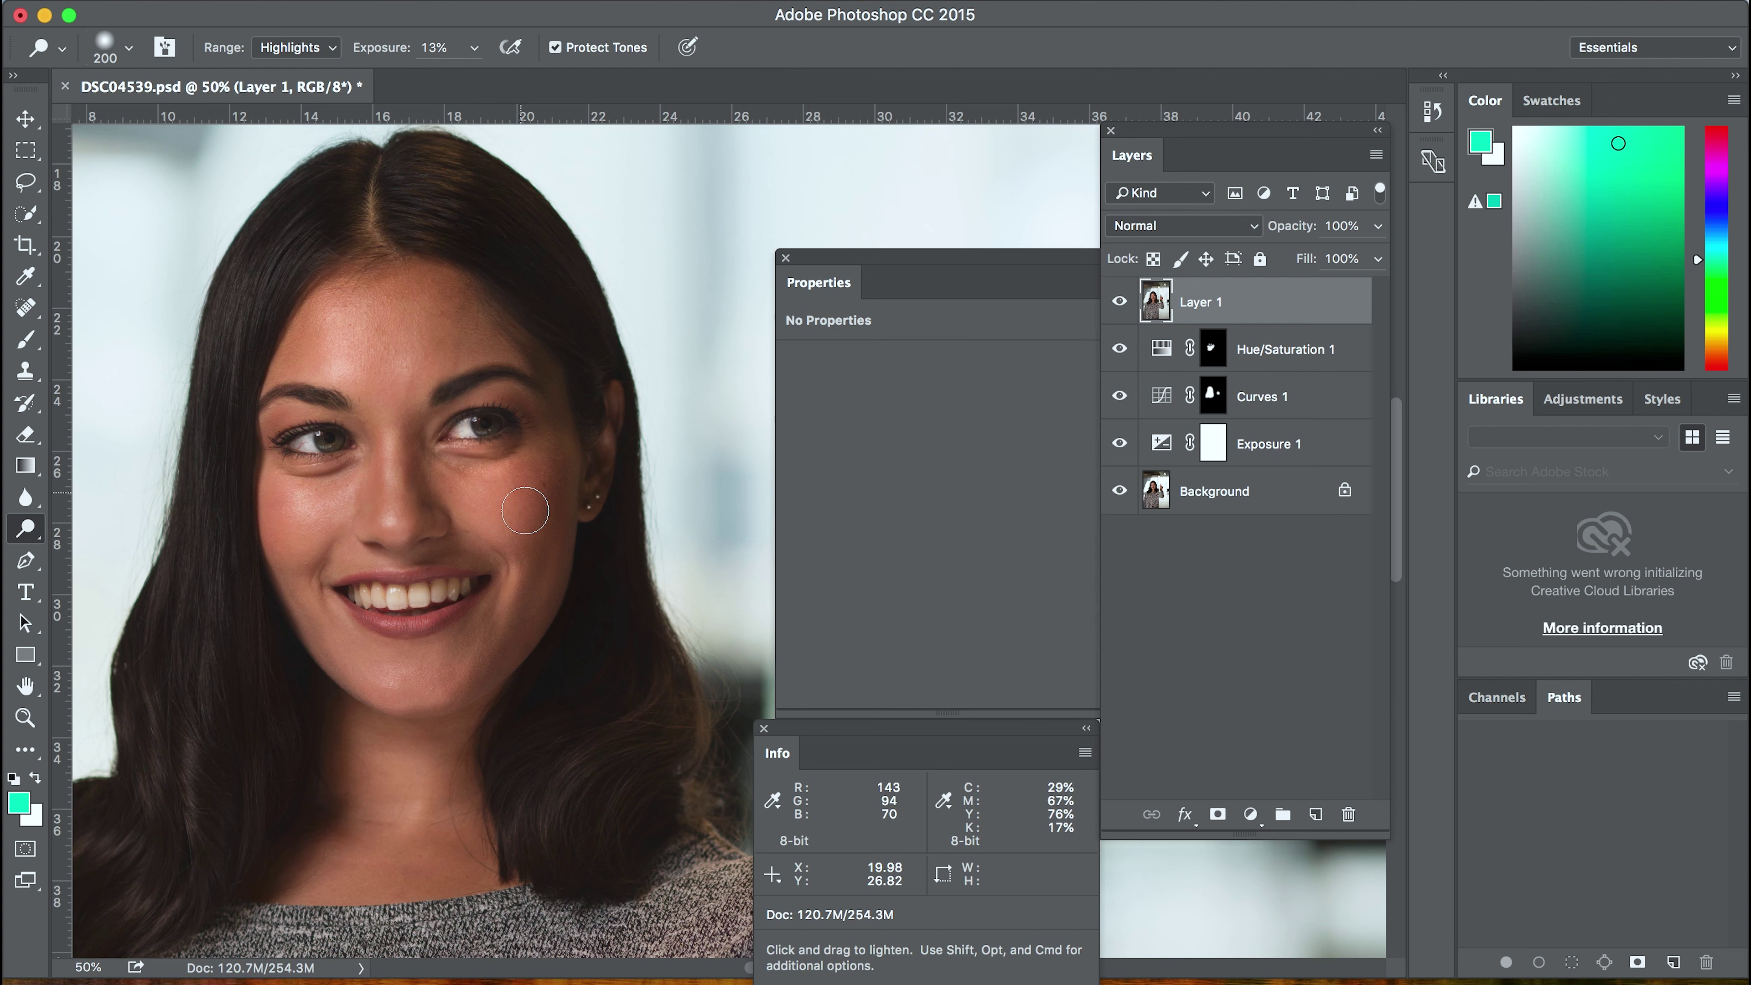
# Dodge the highlights on the cheeks and chin, varying the brush size between 250 and 400 px
pyautogui.press(']')
pyautogui.press(']')
pyautogui.press(']')
pyautogui.press('[')
pyautogui.press('[')
pyautogui.press('[')
pyautogui.press('[')
pyautogui.press(']')
pyautogui.press(']')
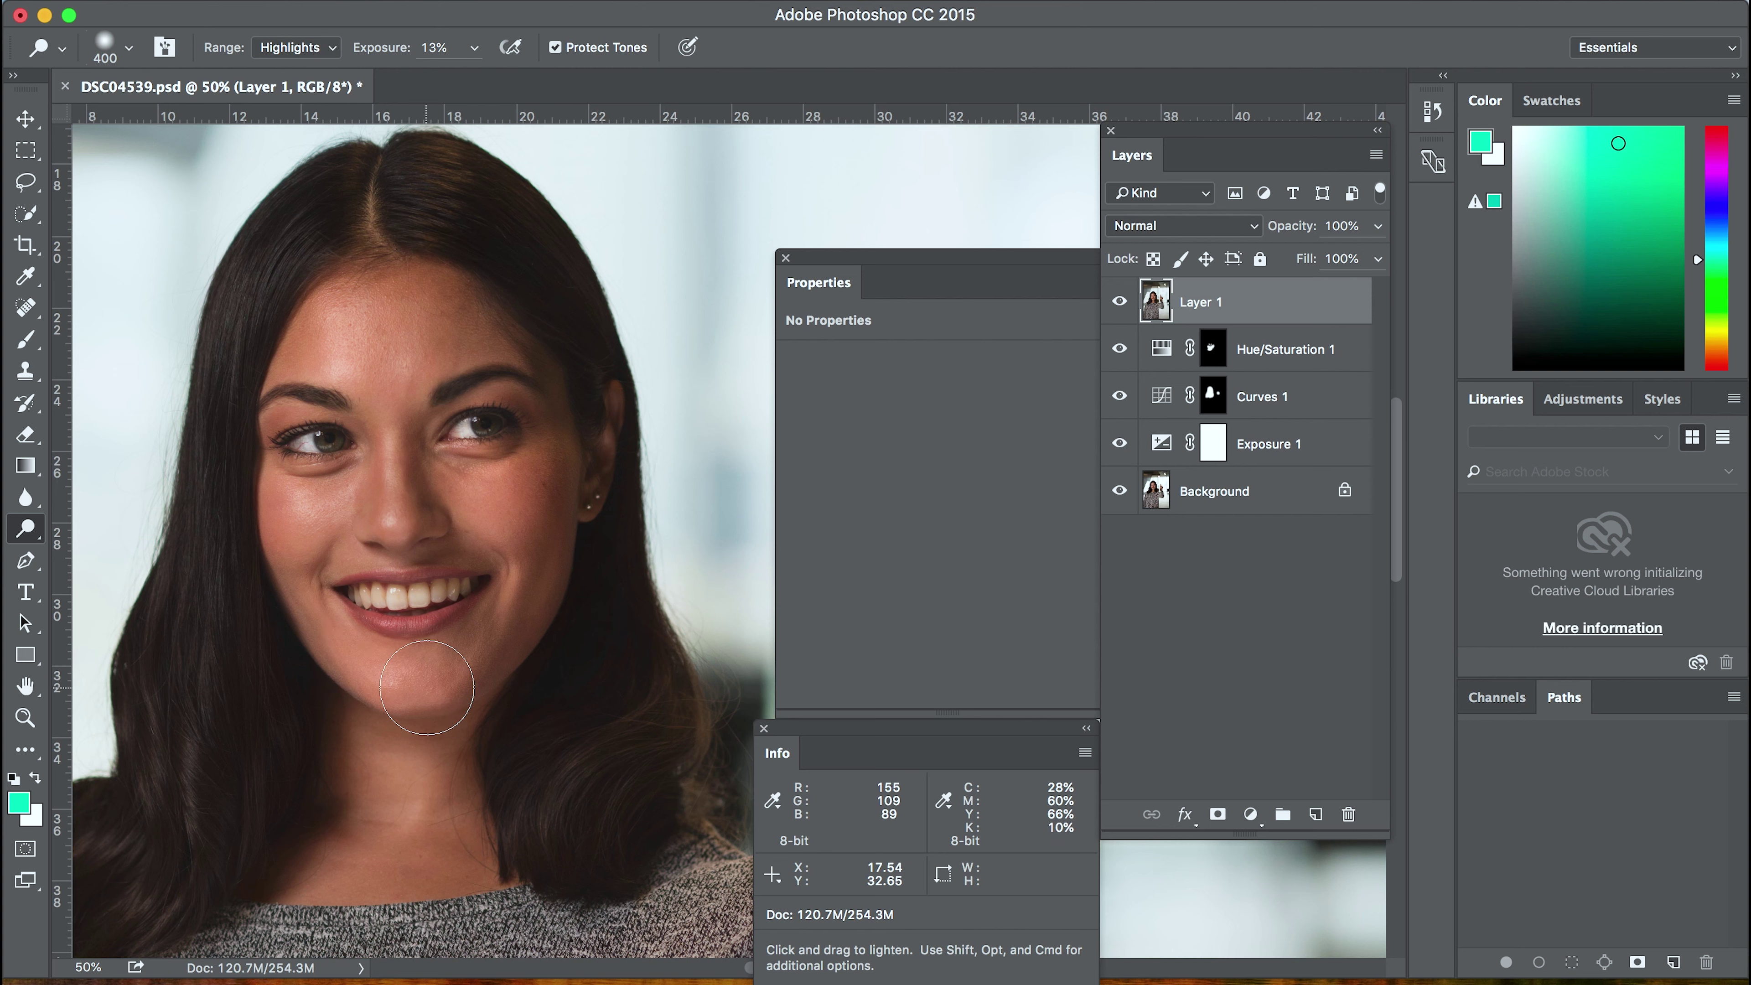
pyautogui.press('[')
pyautogui.press('[')
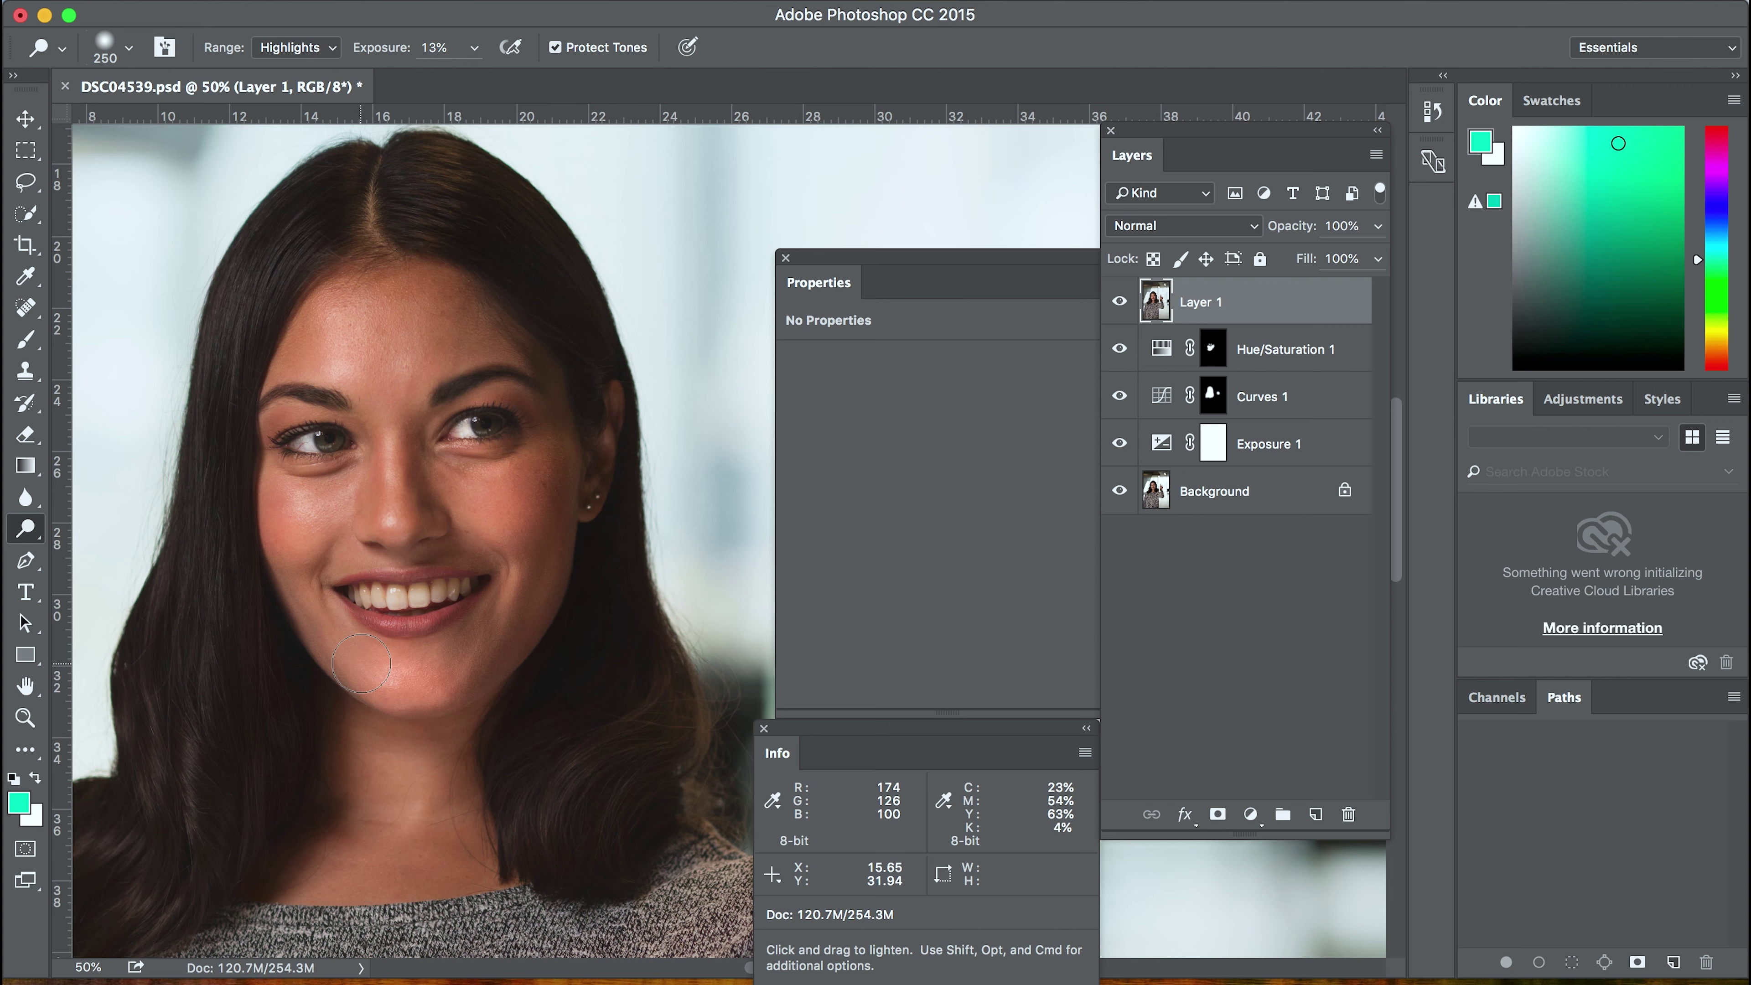
pyautogui.press(']')
pyautogui.press(']')
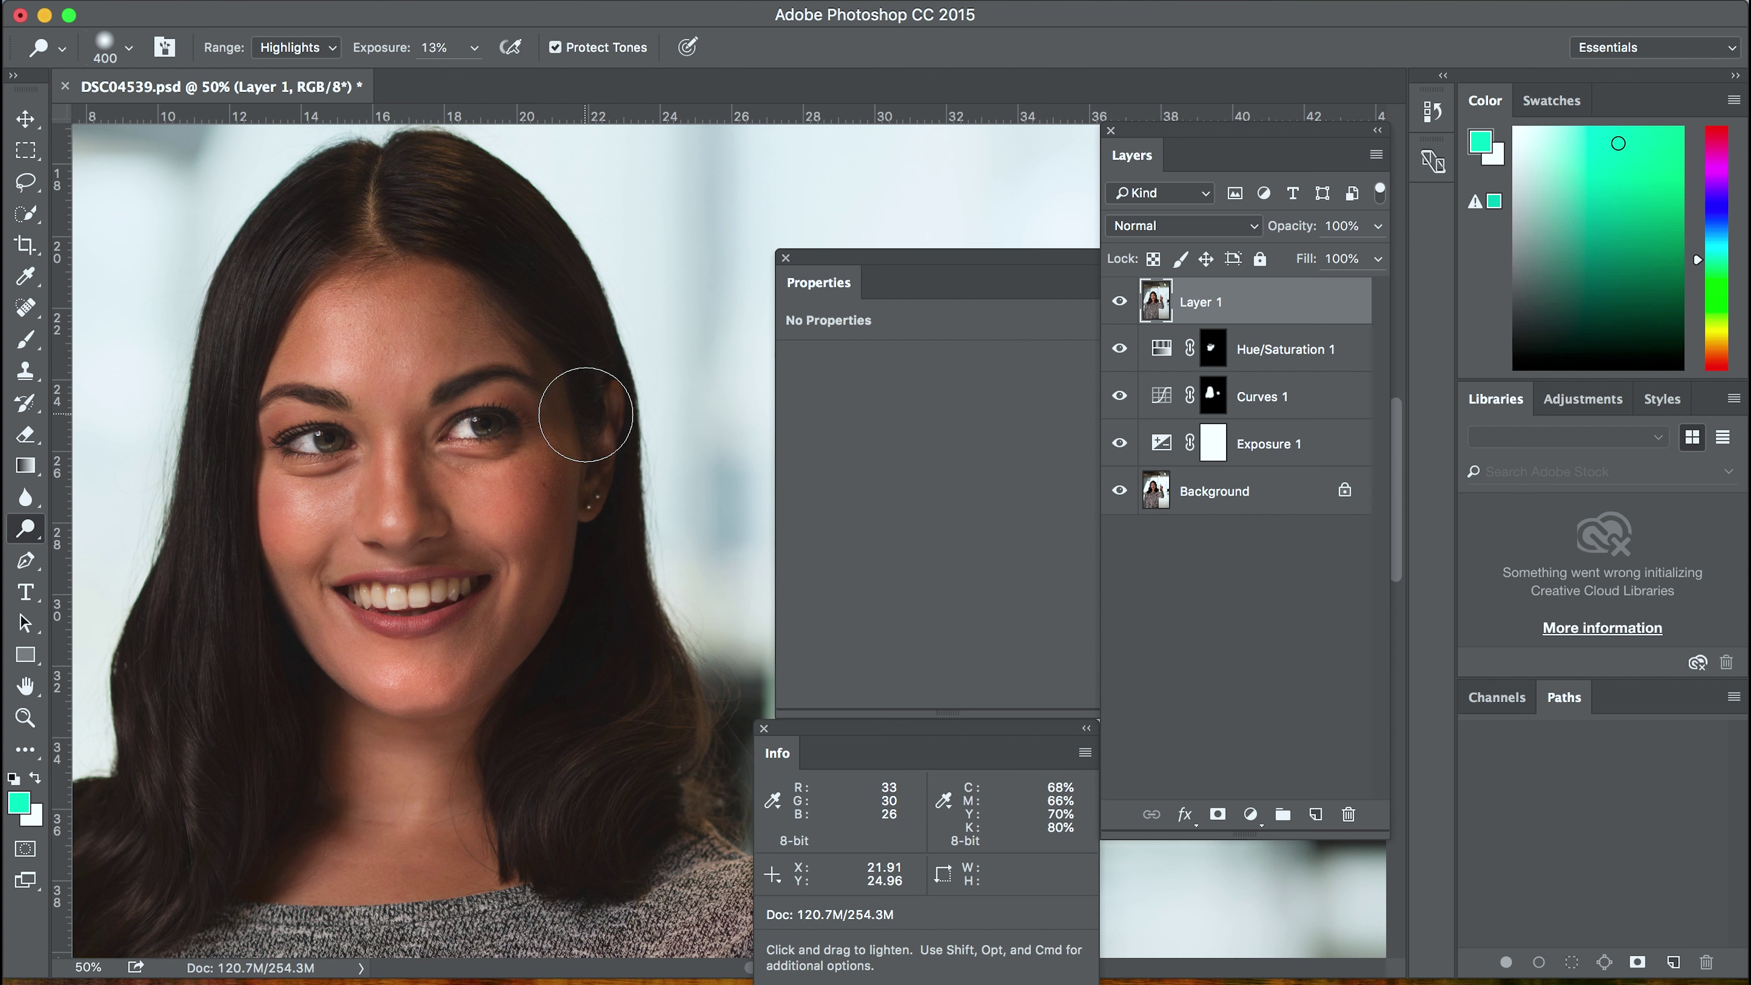
# Change the blend mode of the merged top layer to Luminosity
pyautogui.click(1150, 231)
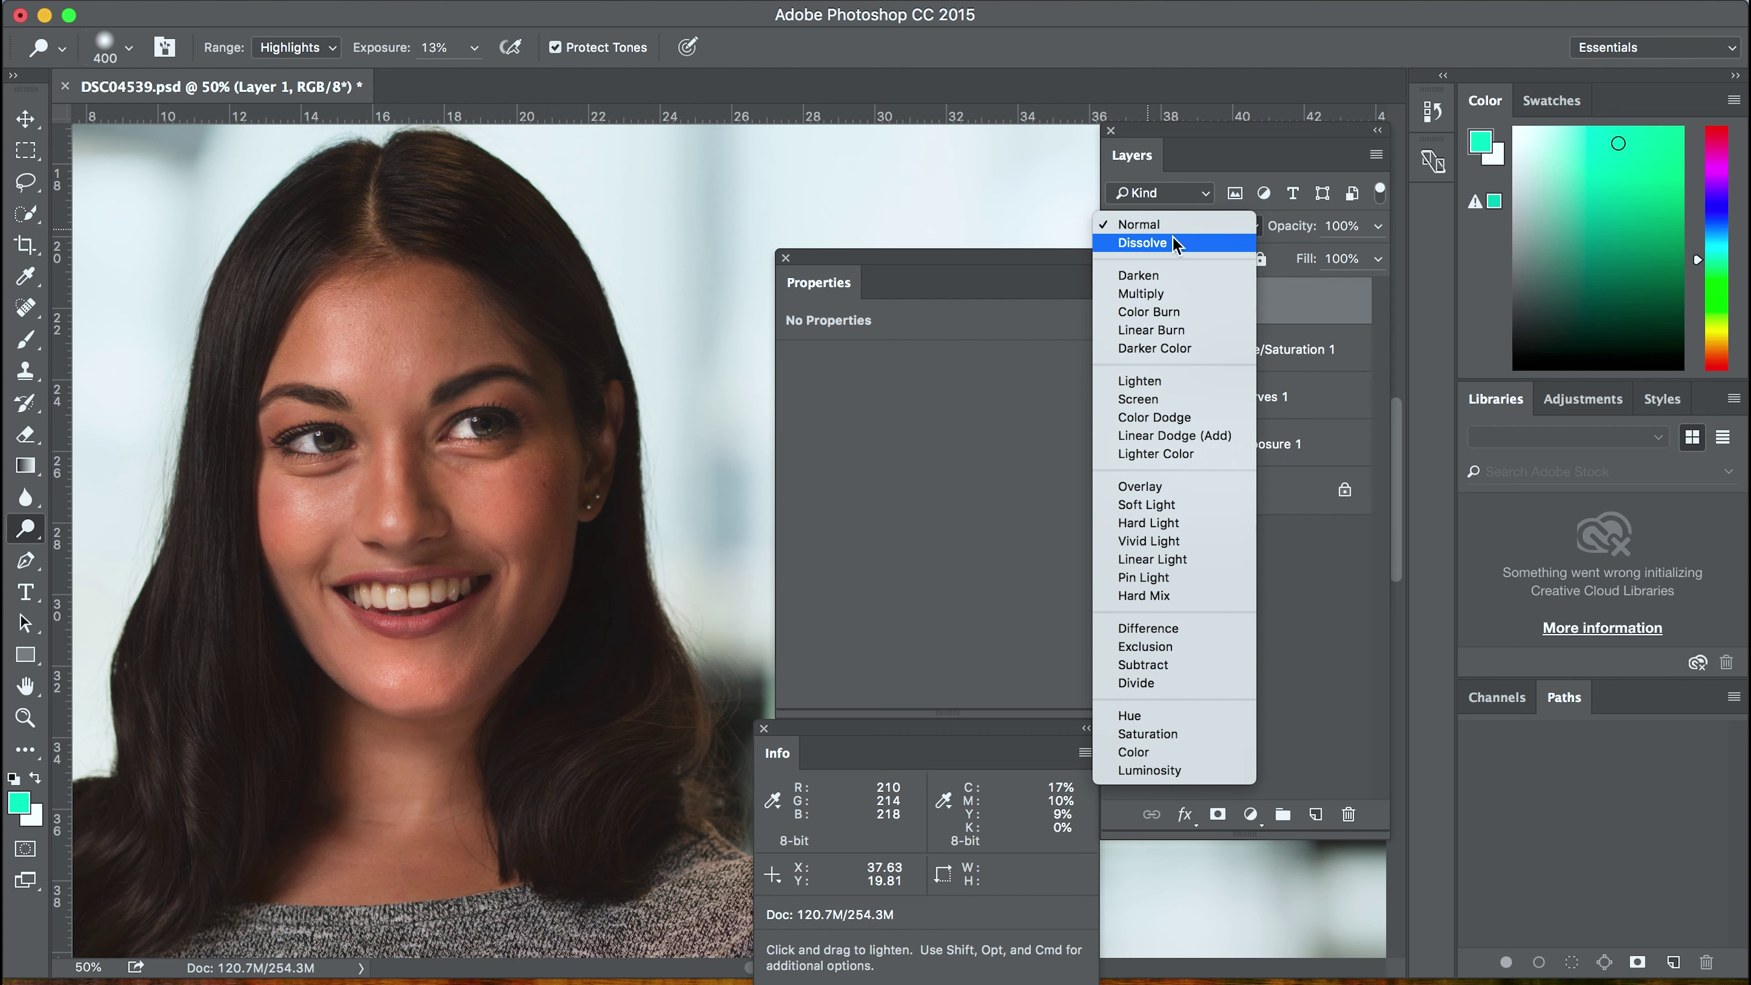
pyautogui.click(1319, 727)
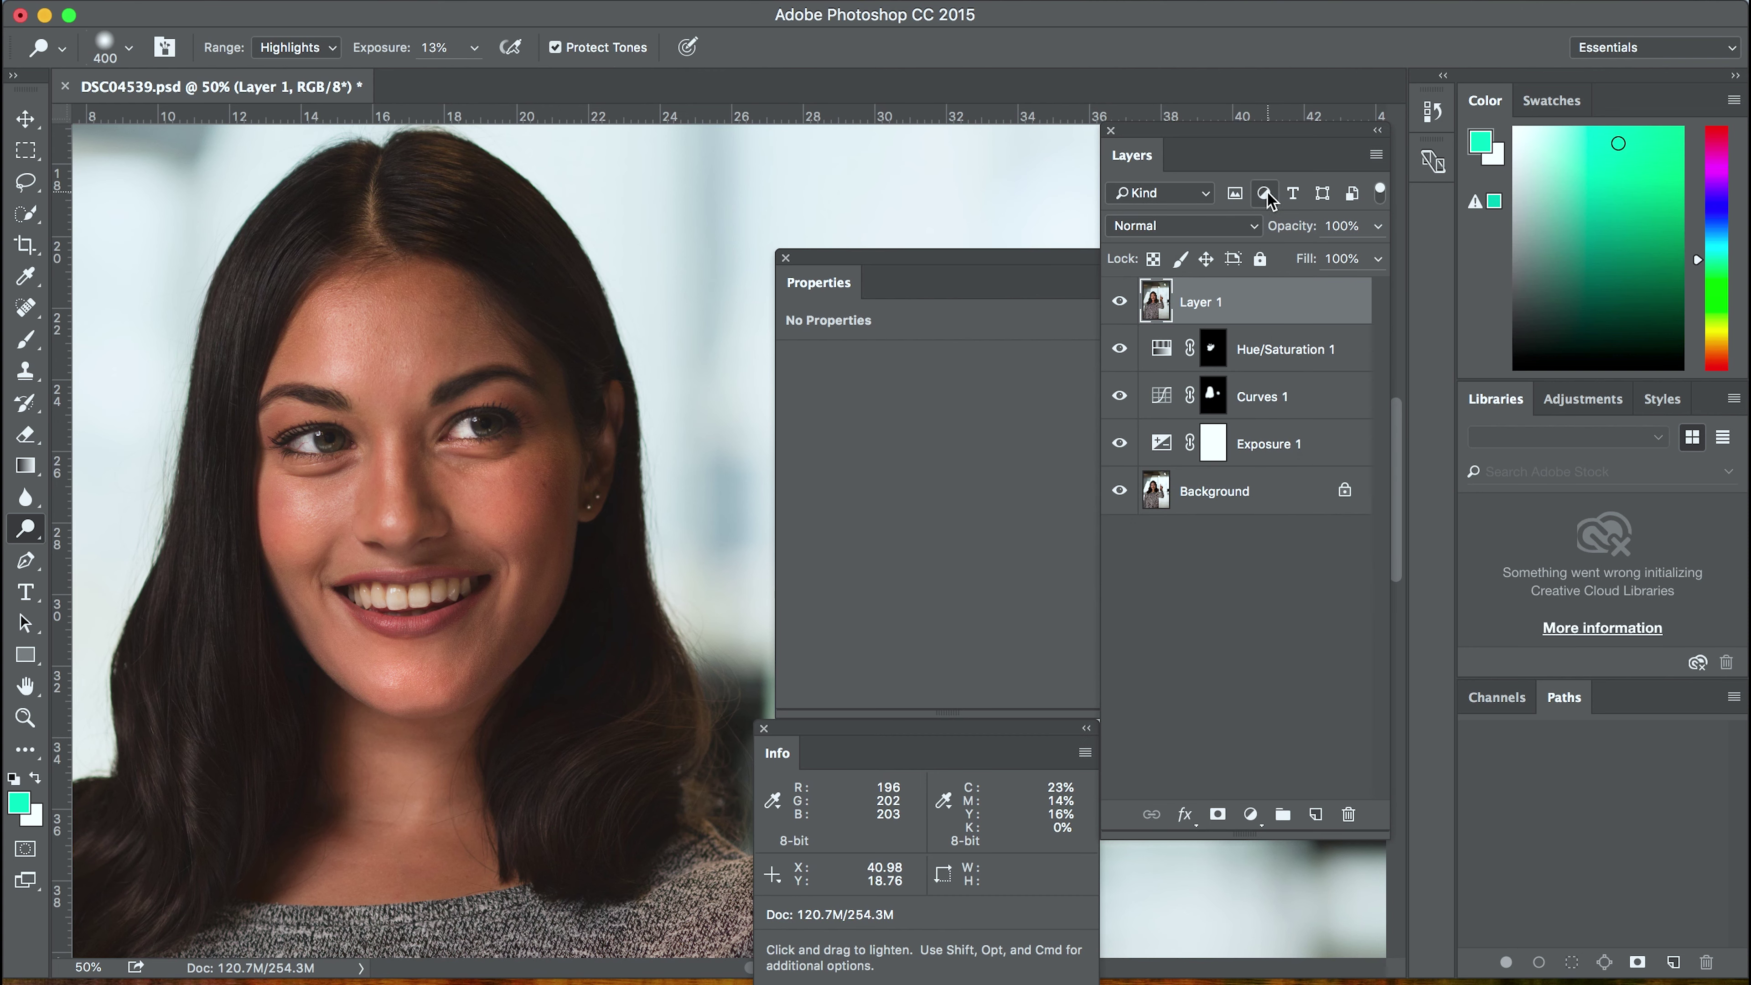
pyautogui.click(1200, 229)
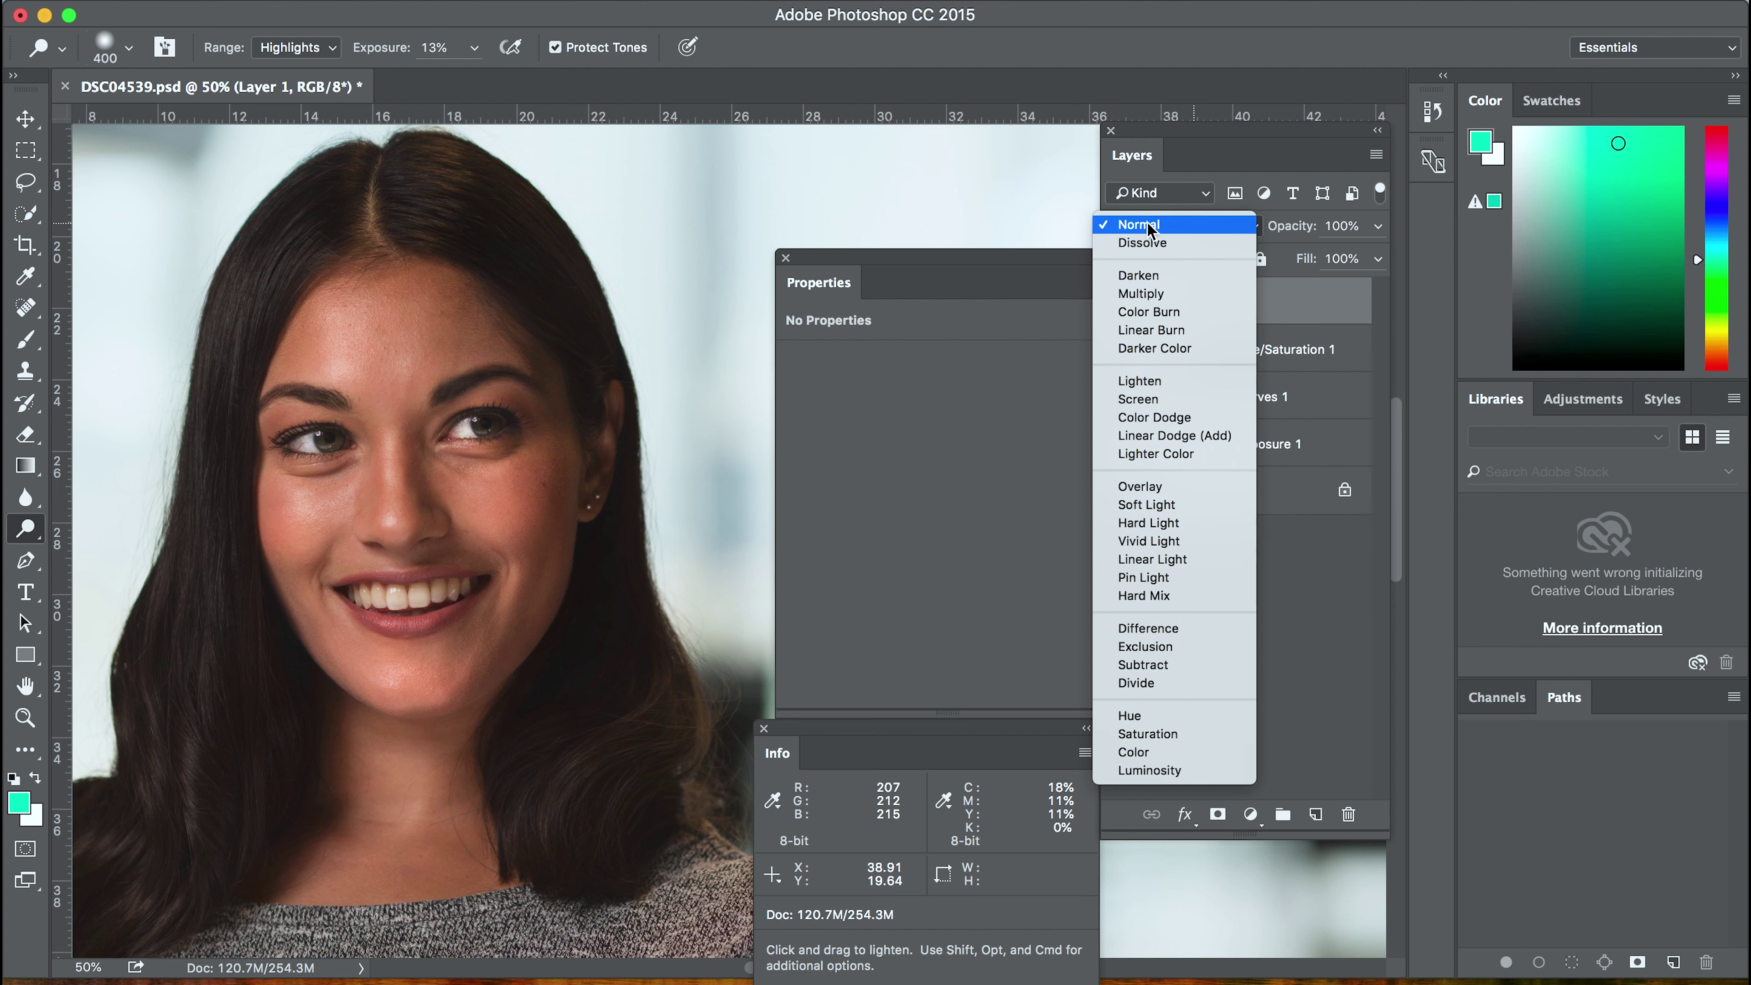
pyautogui.click(1159, 771)
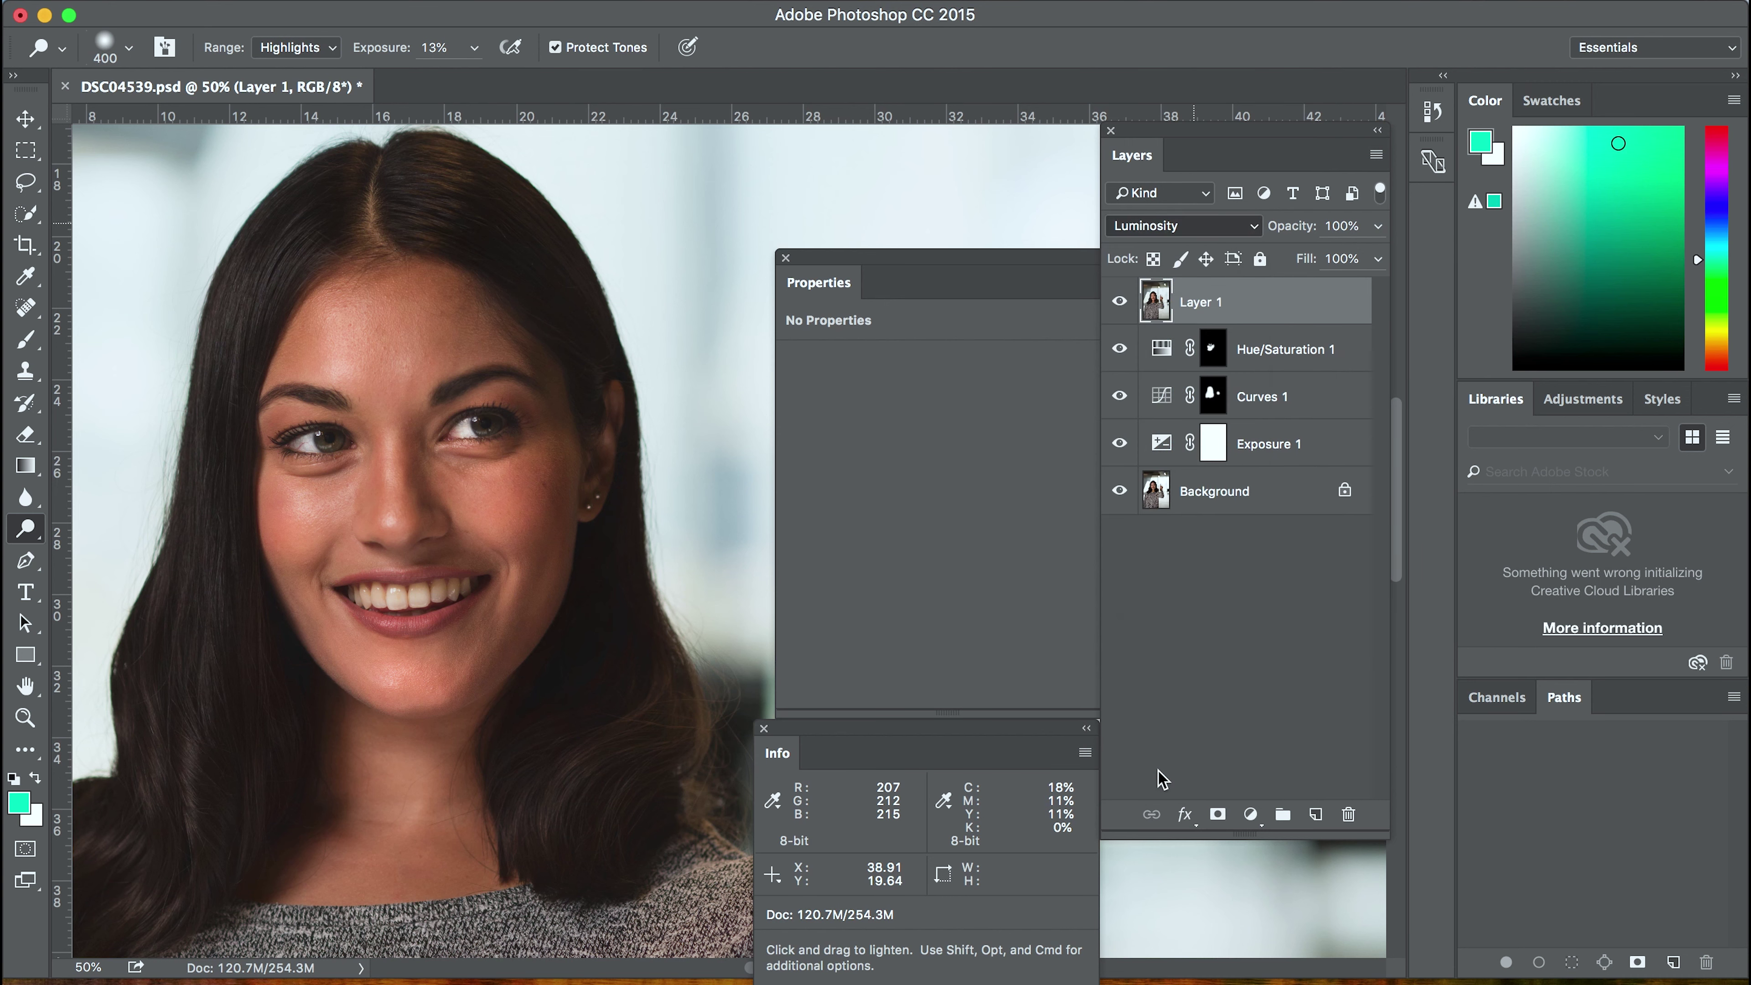
# Compare the portrait repeatedly with the dodged and burned layer hidden and shown
pyautogui.click(1121, 303)
pyautogui.click(1121, 304)
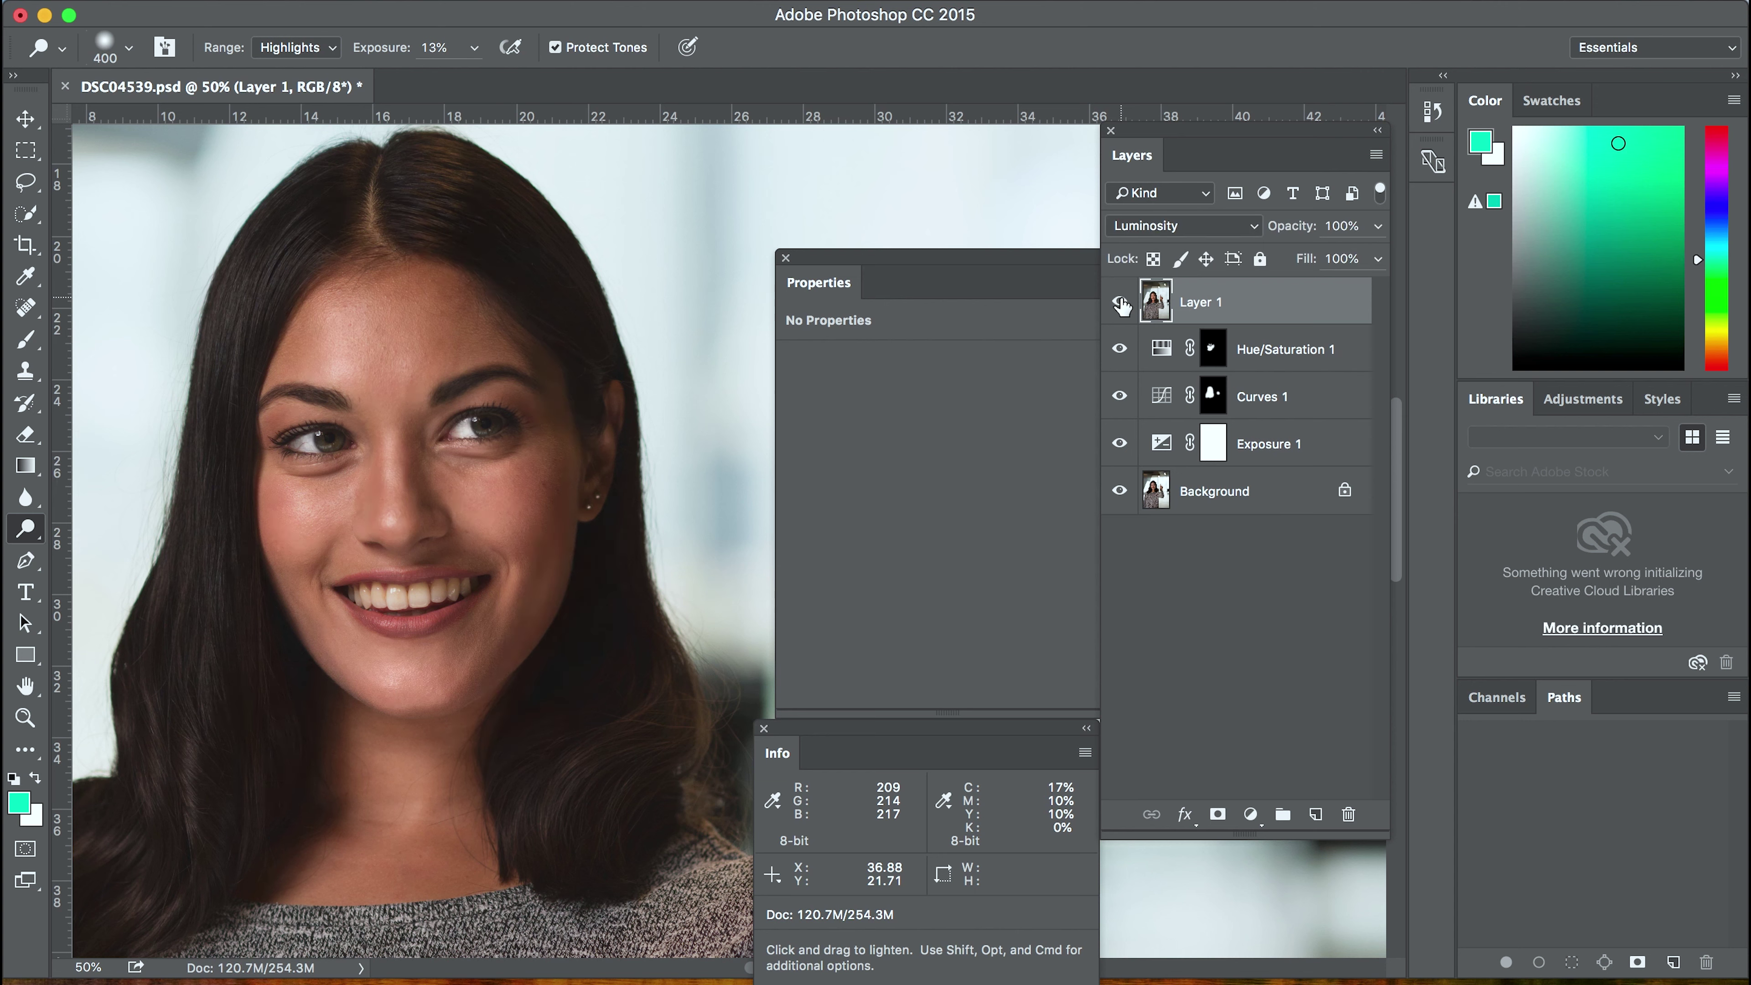
pyautogui.click(1121, 304)
pyautogui.click(1121, 304)
pyautogui.click(1121, 304)
pyautogui.click(1121, 304)
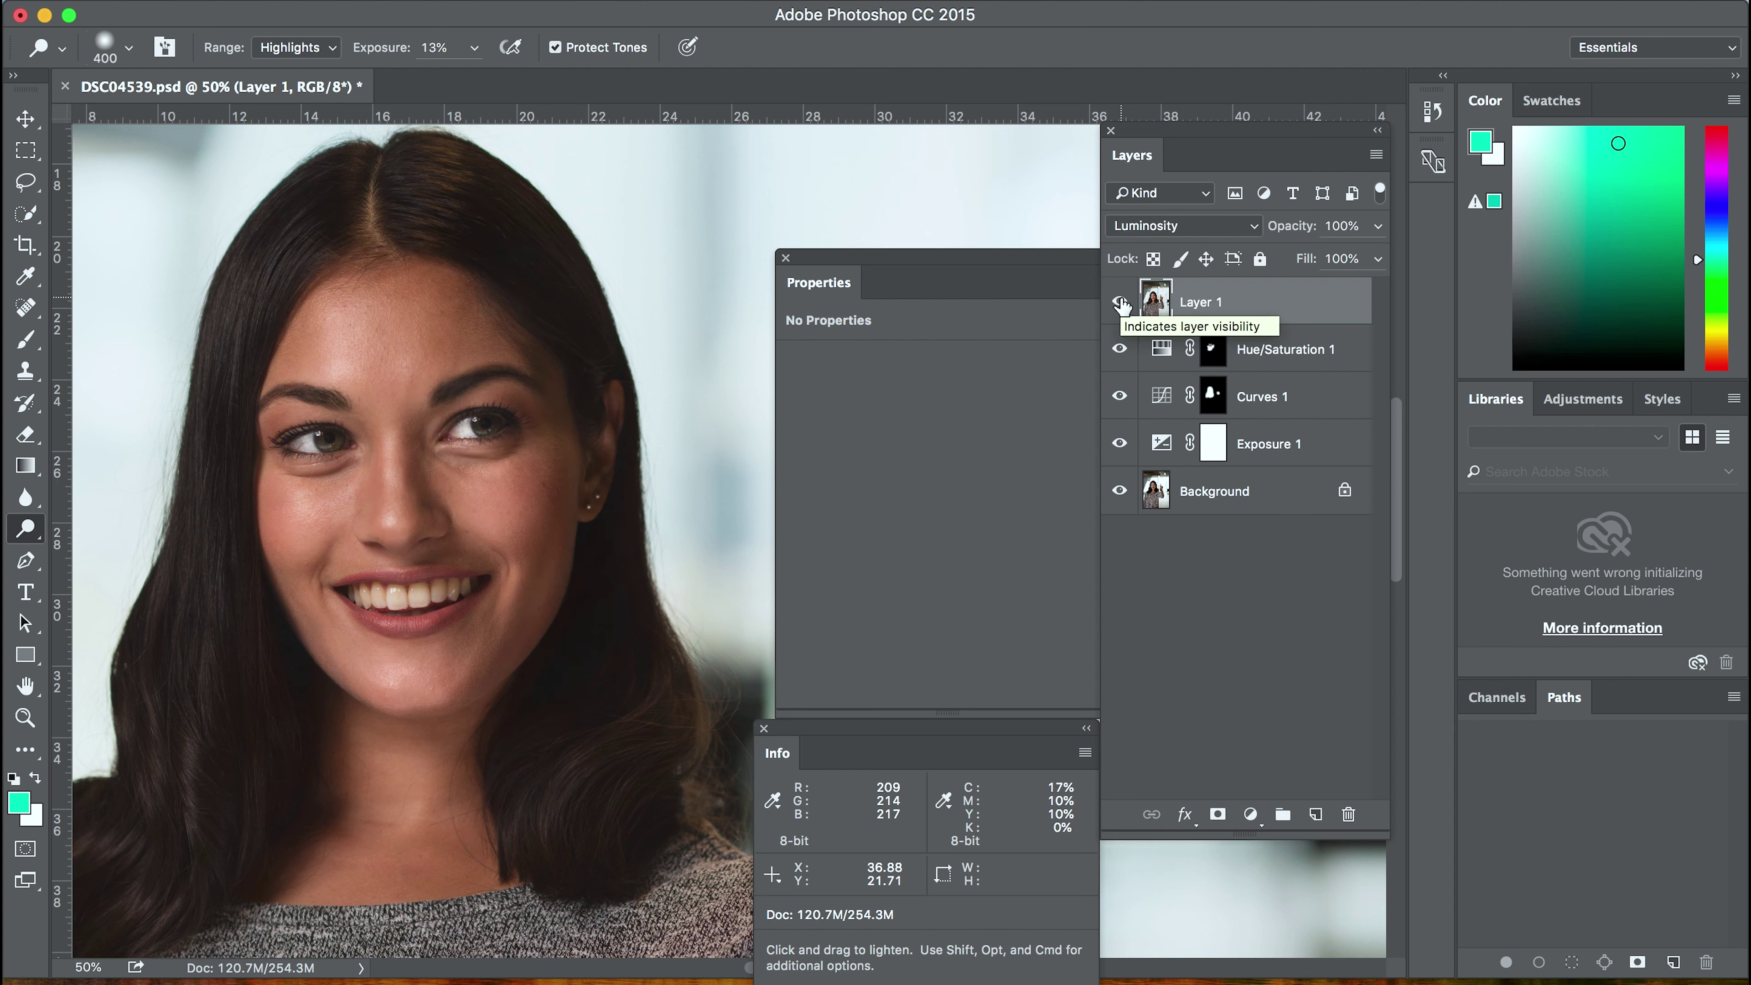
pyautogui.click(1121, 304)
pyautogui.click(1121, 304)
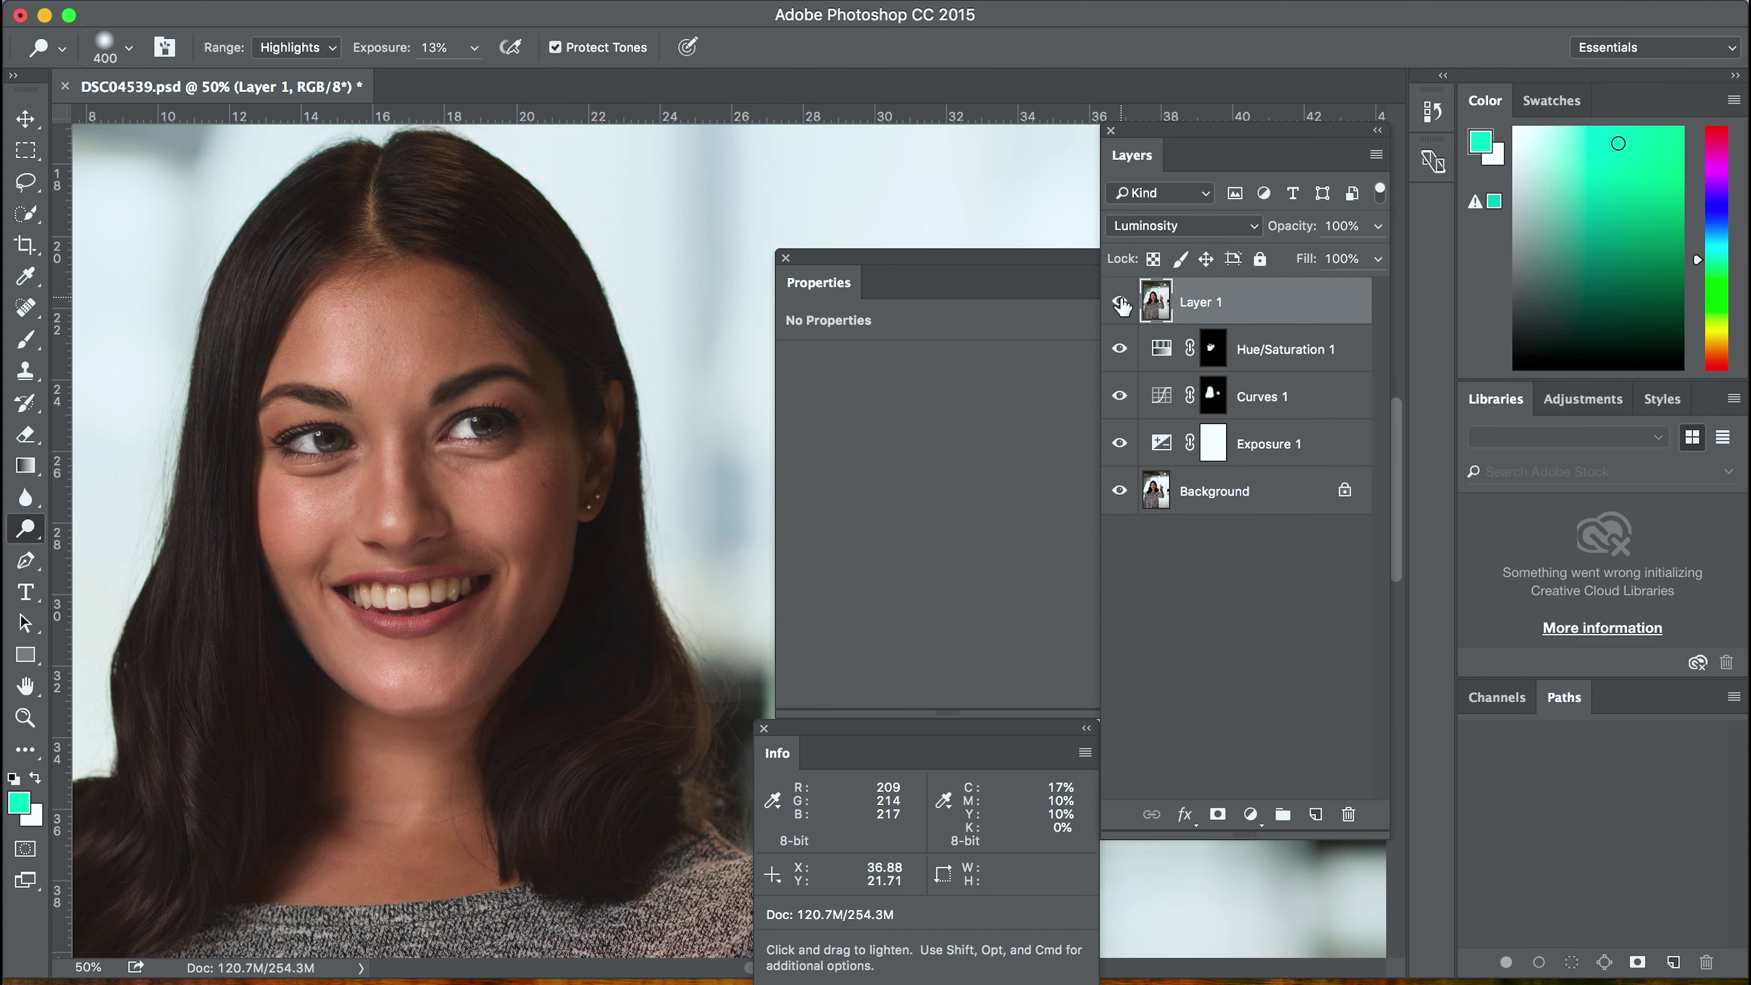
# Lower the opacity of the Luminosity layer to 75%
pyautogui.press('super+minus')
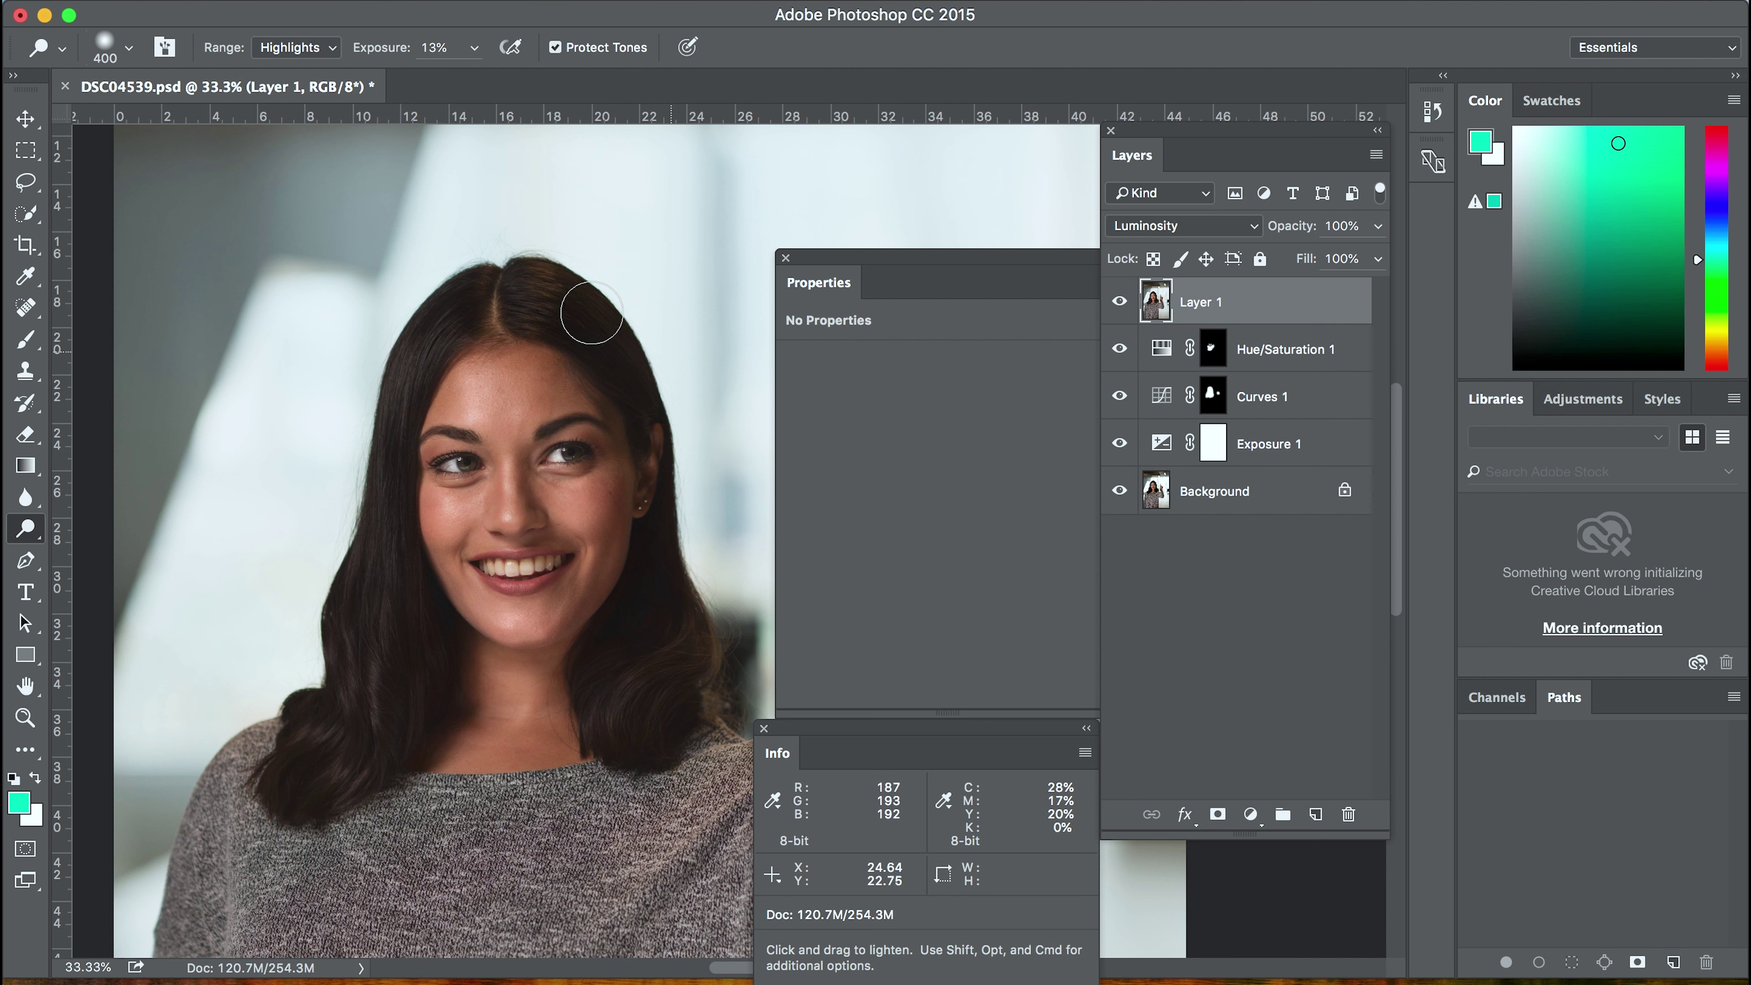
pyautogui.click(1346, 221)
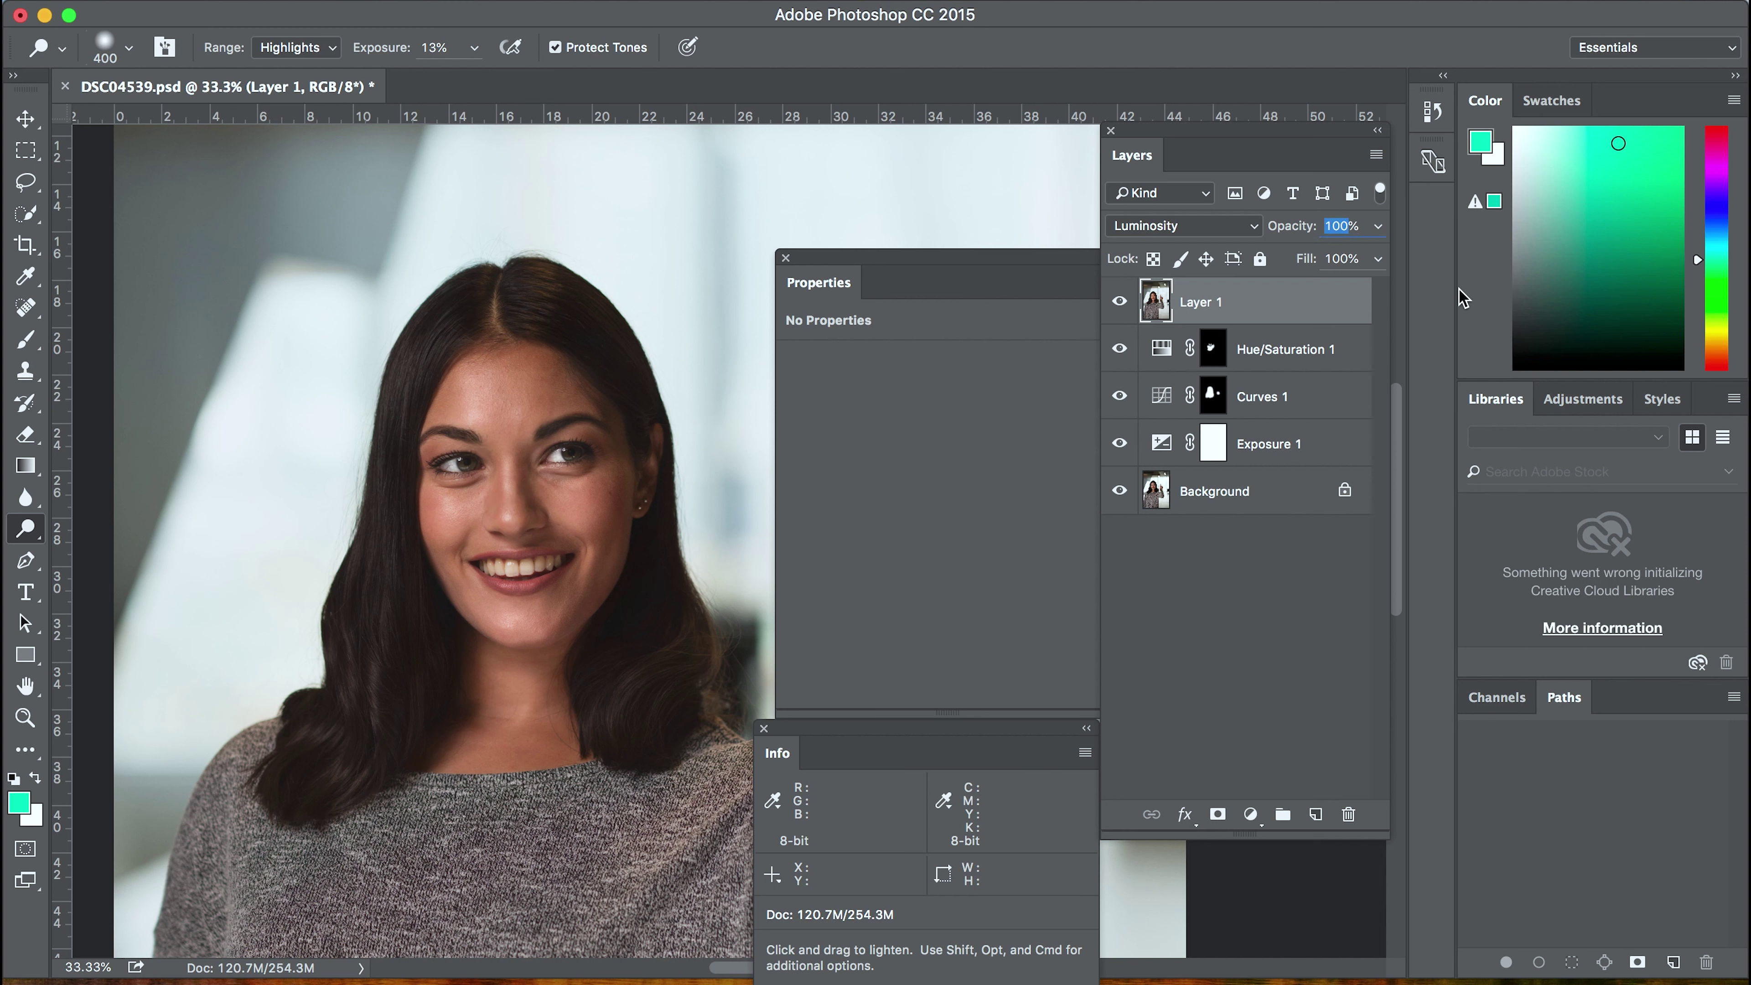
pyautogui.write('75')
pyautogui.press('Escape')
pyautogui.click(1333, 231)
pyautogui.press('super+z')
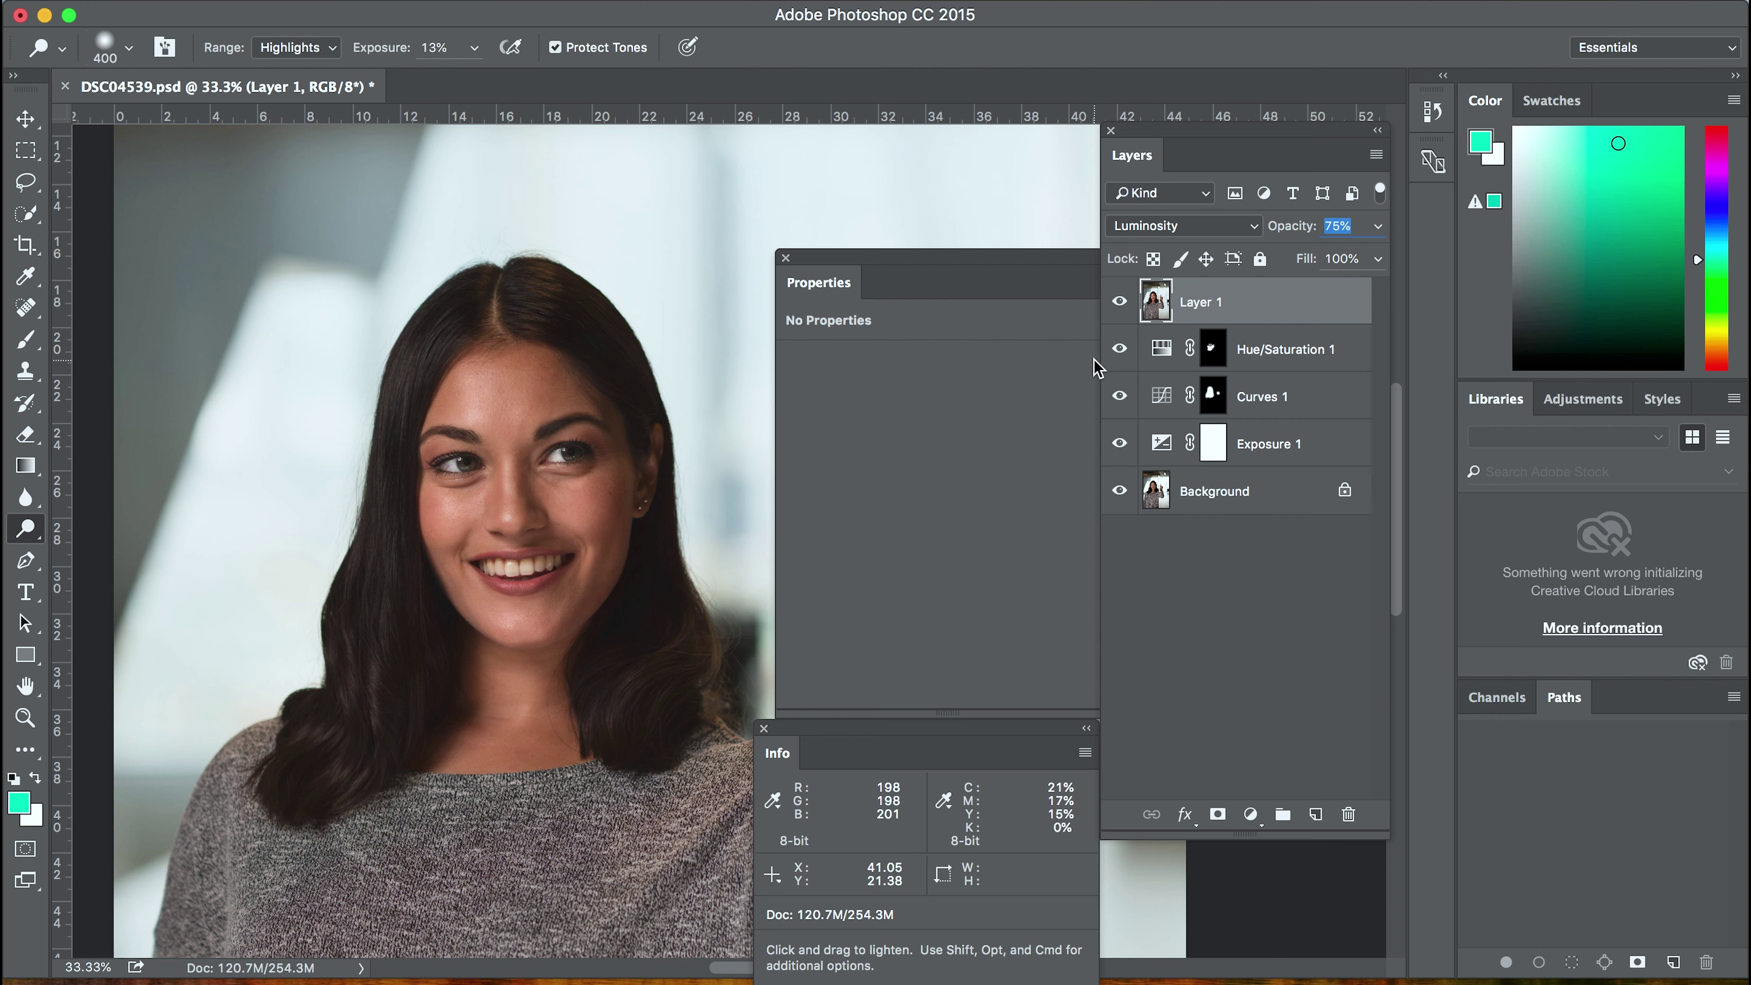
# Compare the retouched portrait with the original by hiding and restoring all layers above the Background, and inspect the result up close
pyautogui.moveTo(1119, 301); pyautogui.dragTo(1121, 407)
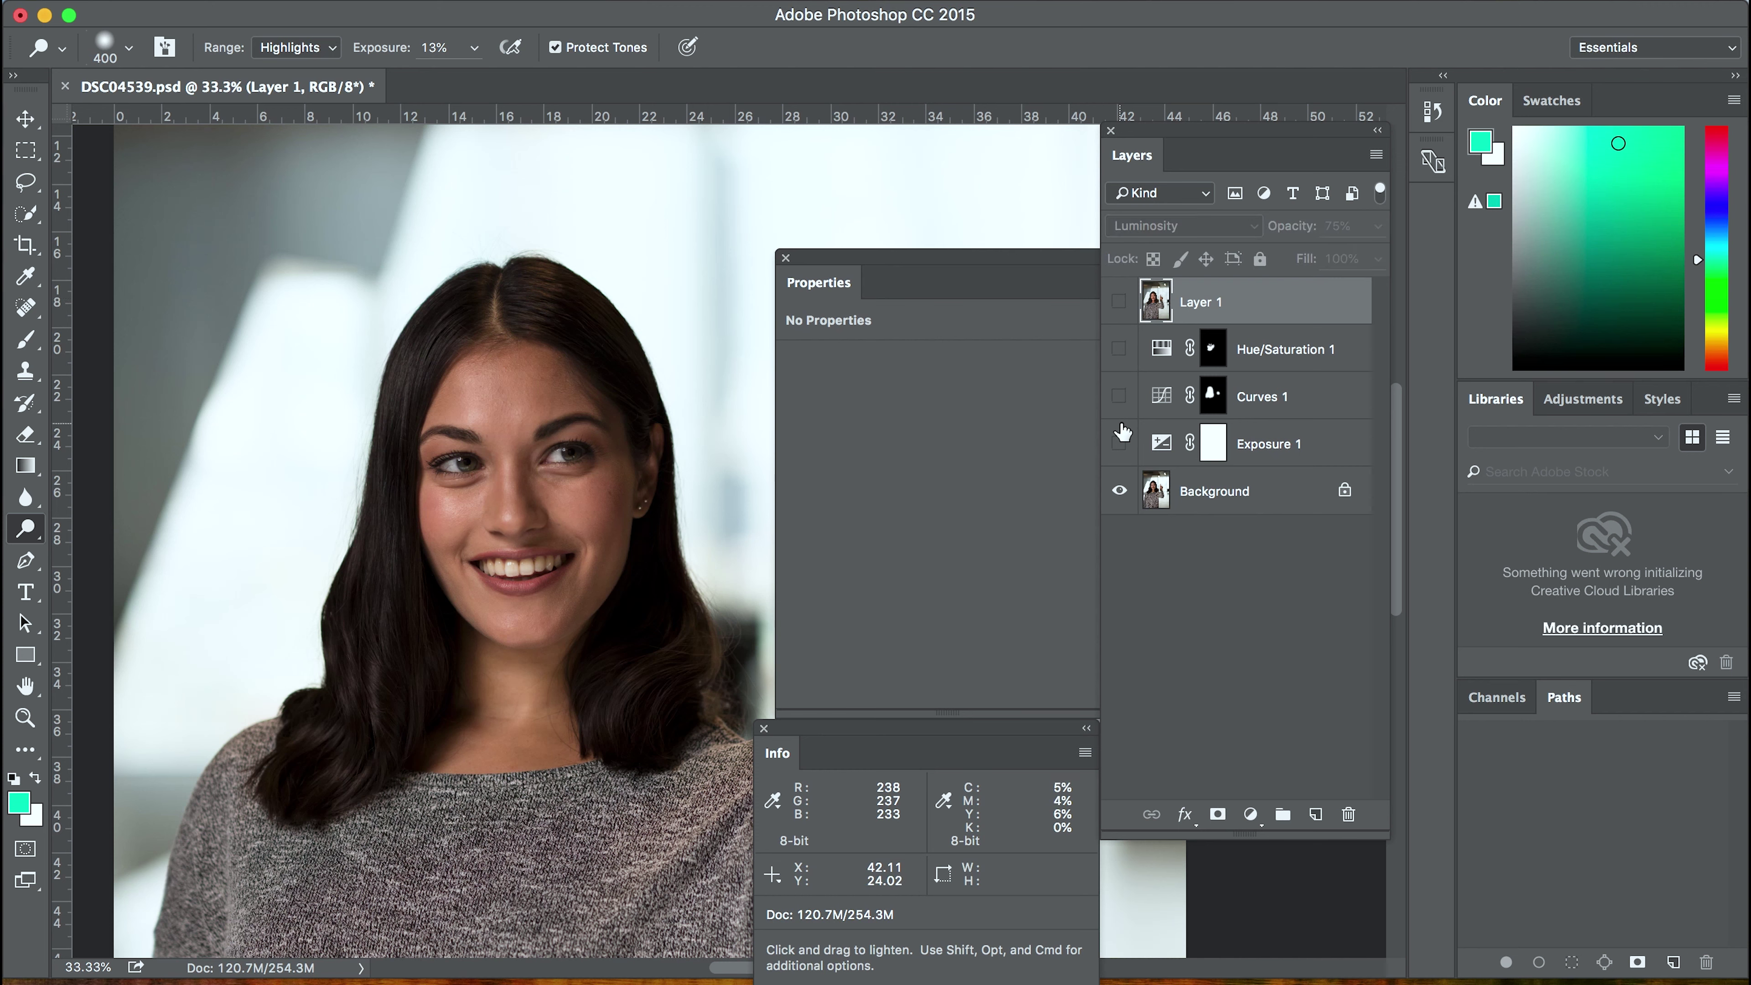
pyautogui.moveTo(1119, 450); pyautogui.dragTo(1128, 318)
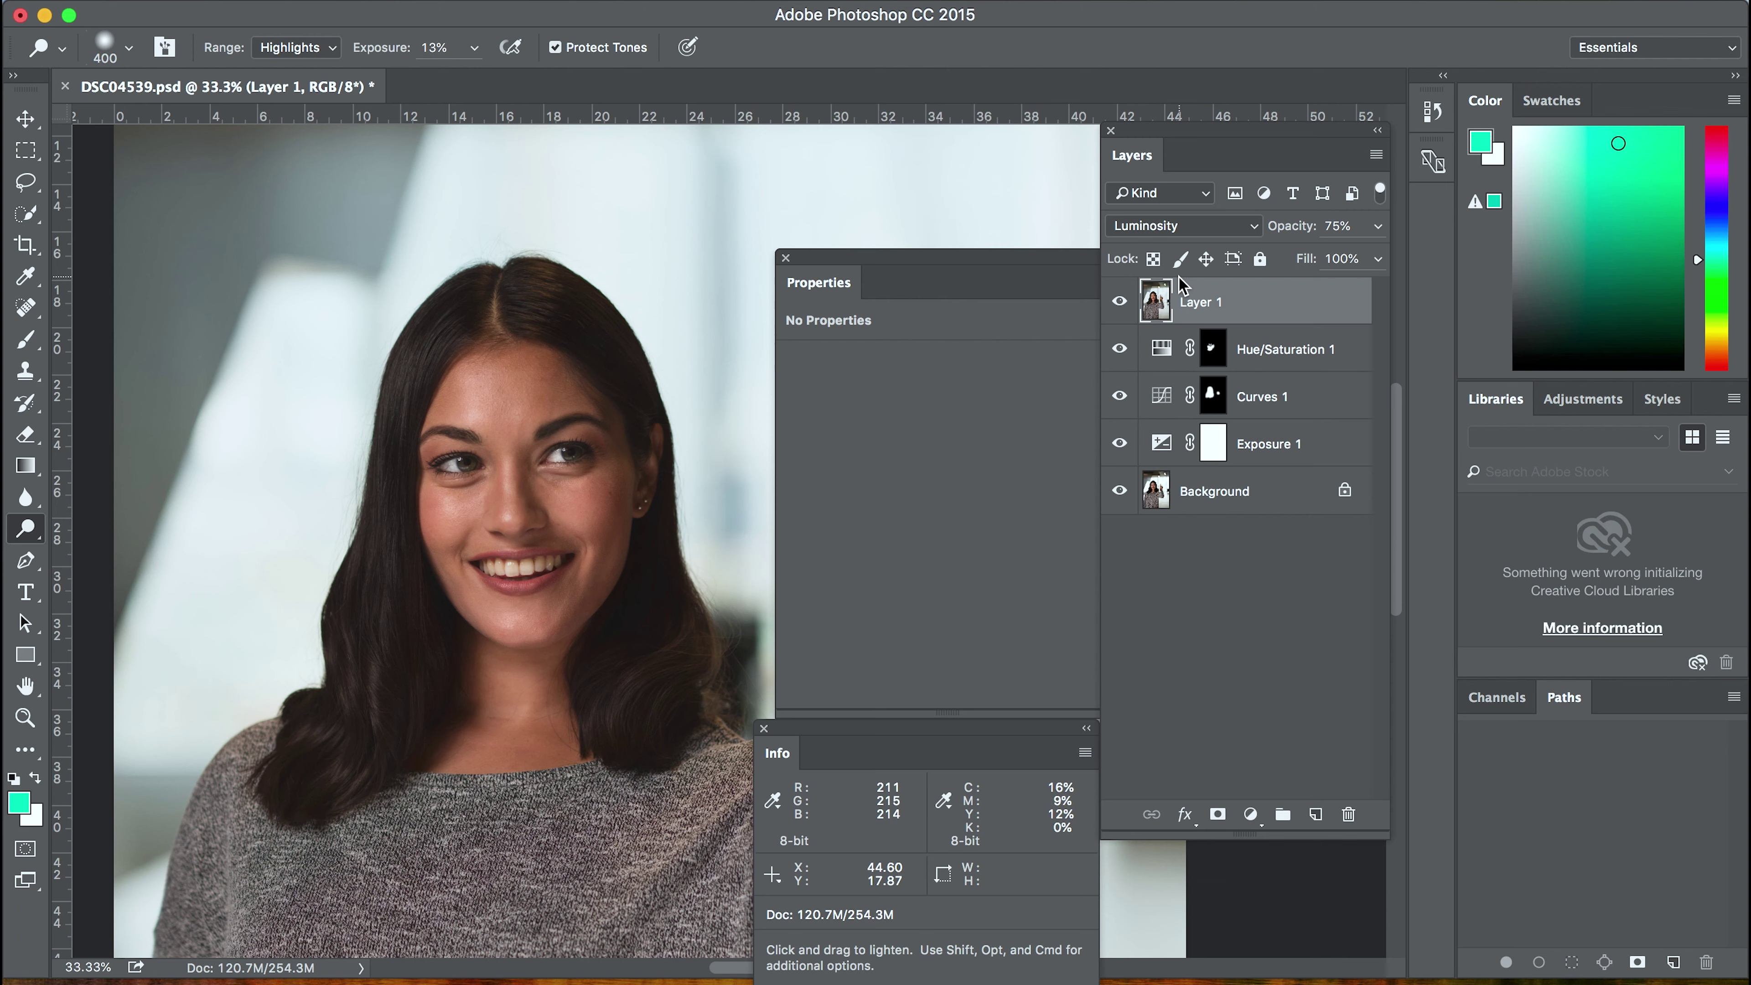
pyautogui.click(1118, 301)
pyautogui.click(1117, 302)
pyautogui.press('super')
pyautogui.press('super+equal')
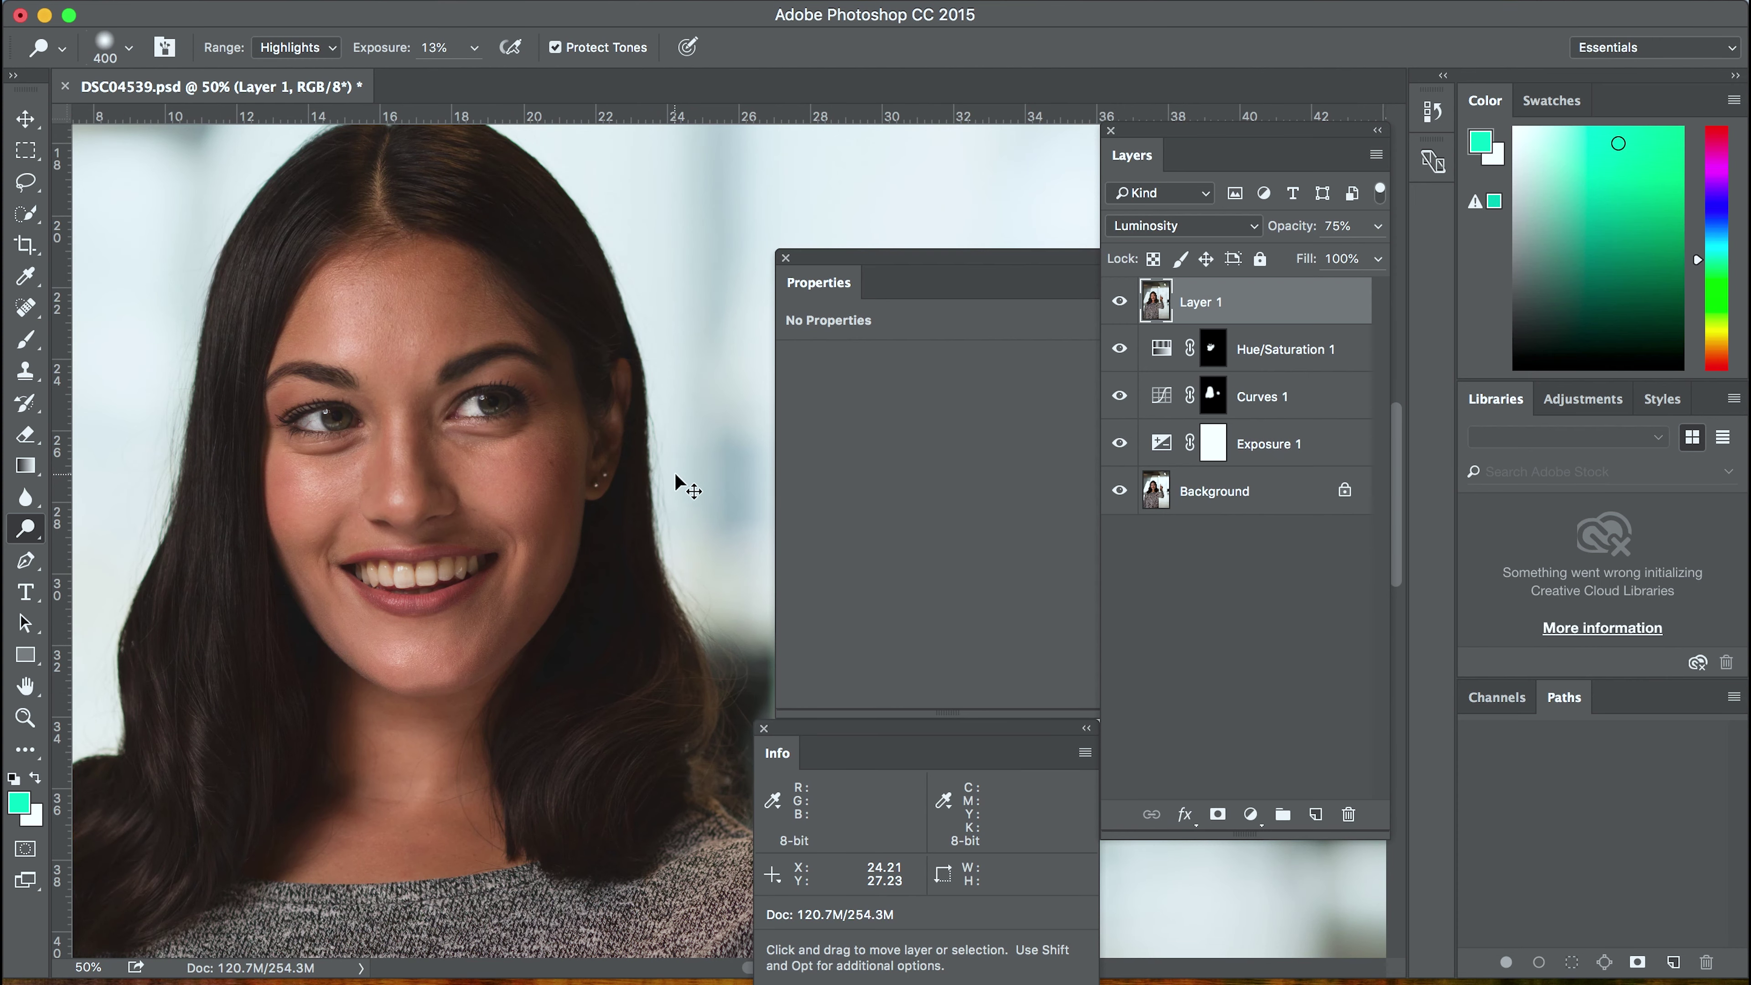
pyautogui.press('super+equal')
pyautogui.press('super+equal')
pyautogui.press('super+equal')
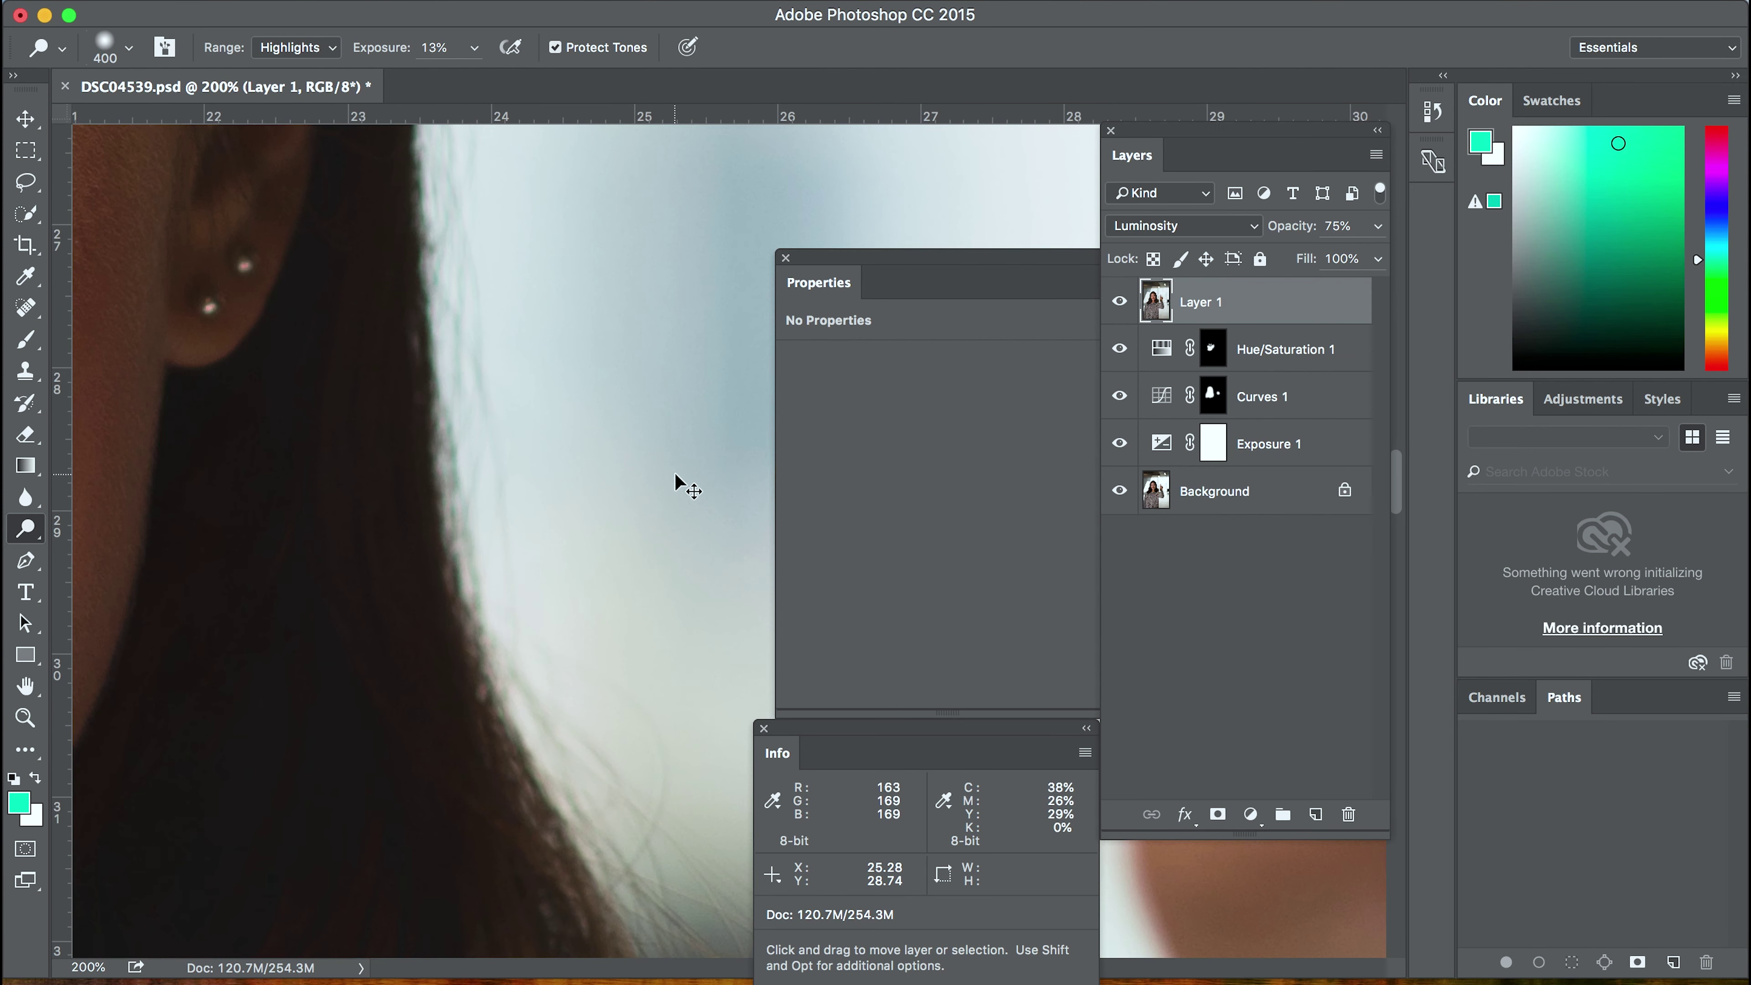
pyautogui.press('super+minus')
pyautogui.press('super+minus')
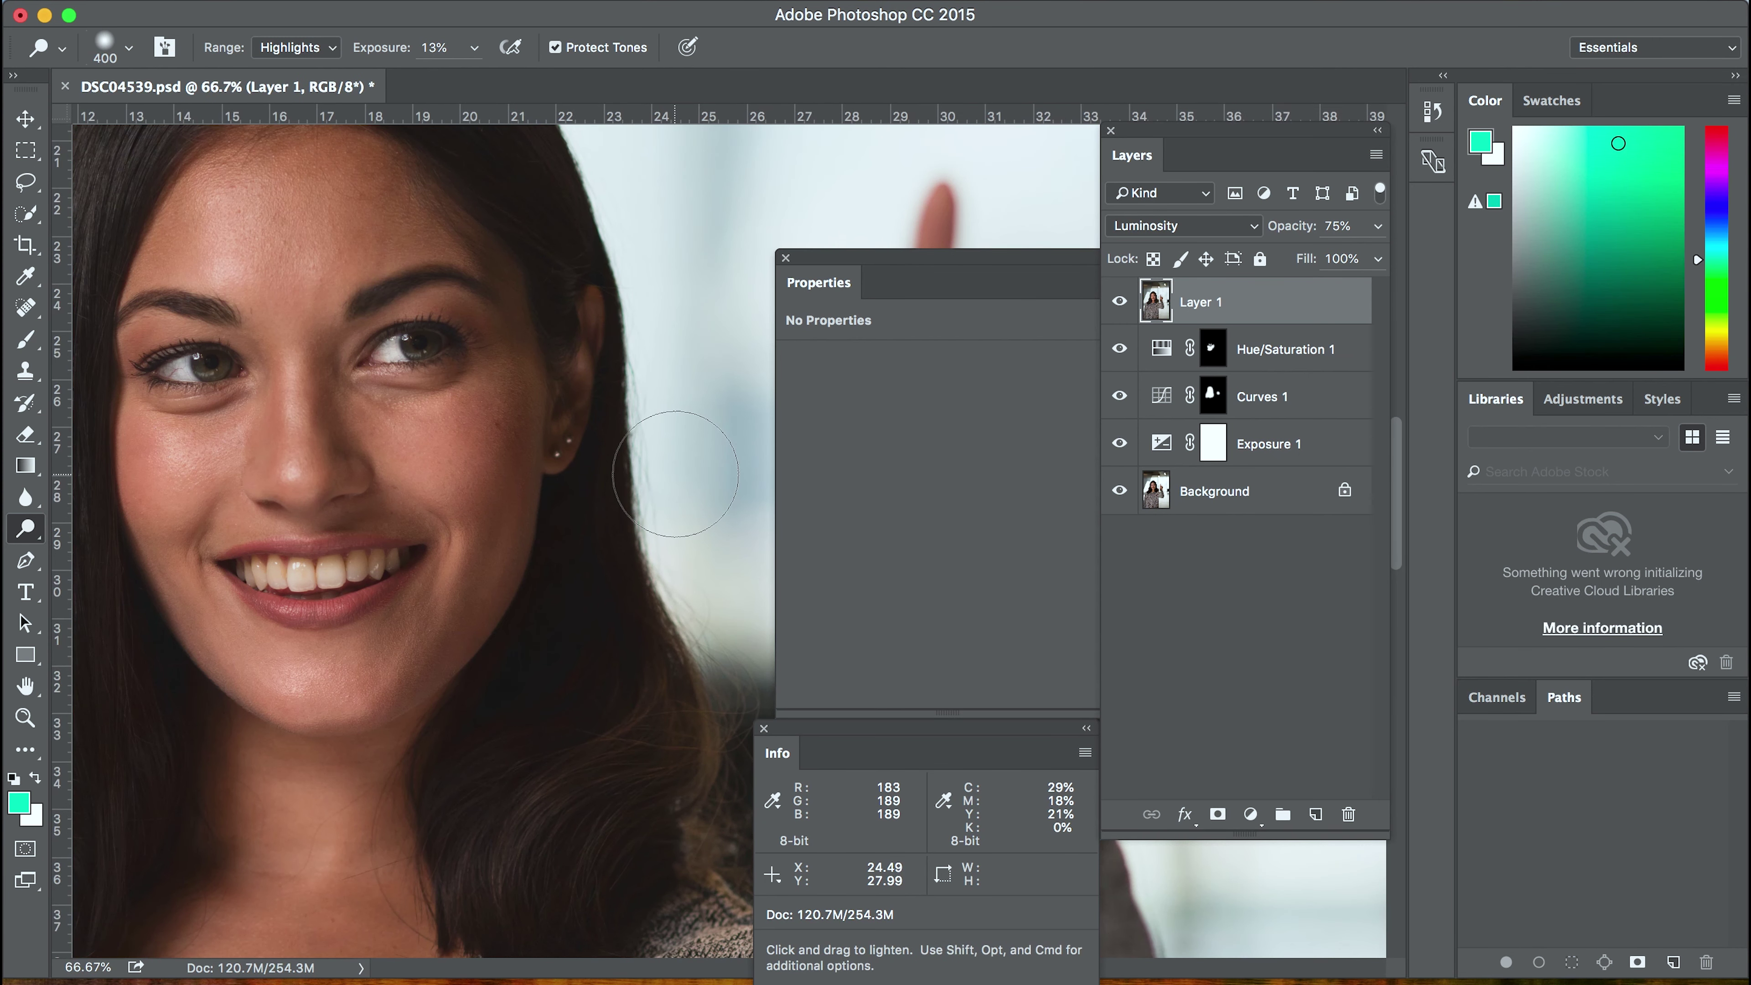